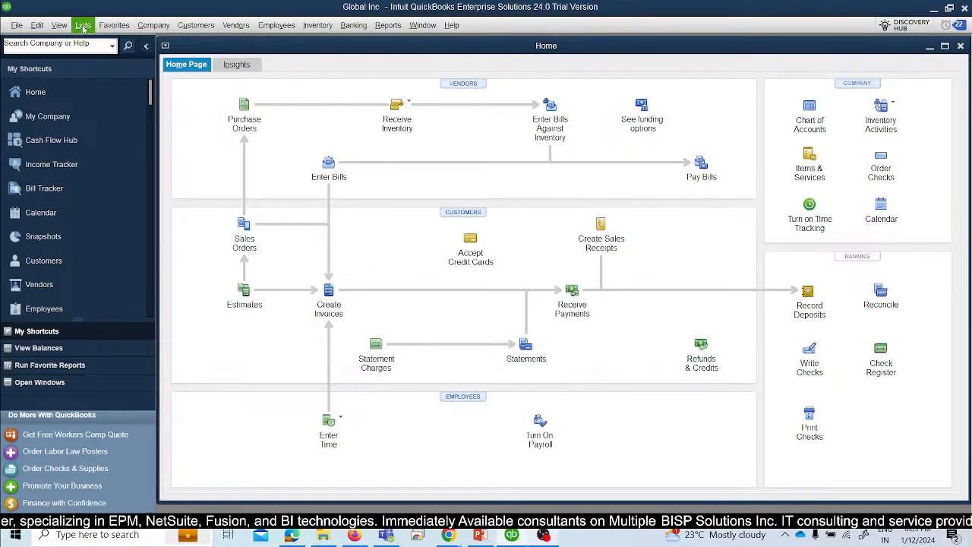
# Open the Price Level List, maximize it, and start a new price level.
pyautogui.click(84, 26)
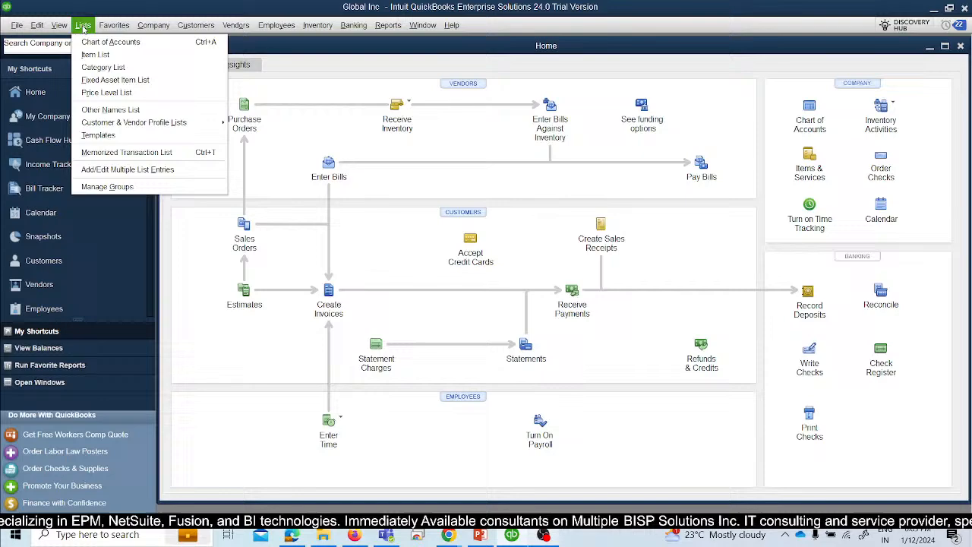
pyautogui.click(120, 94)
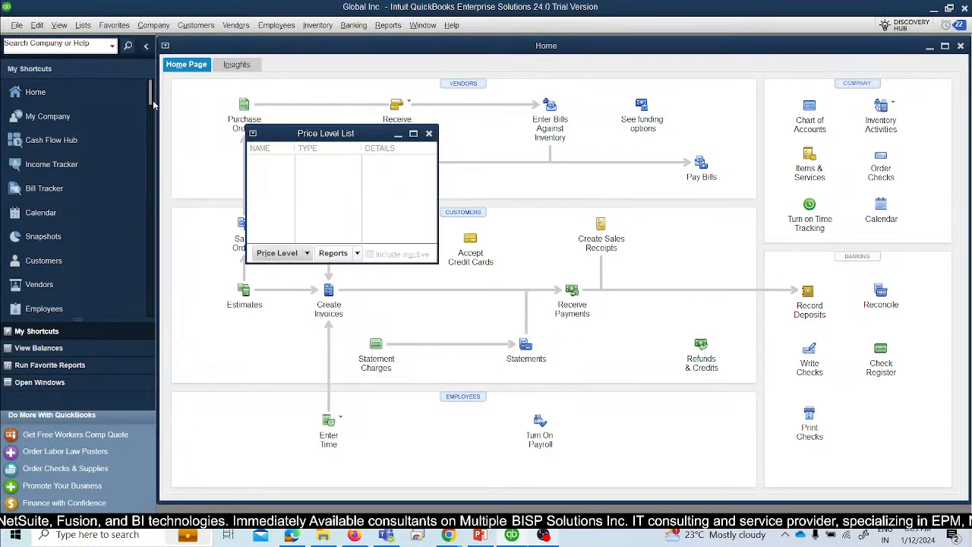
pyautogui.click(413, 135)
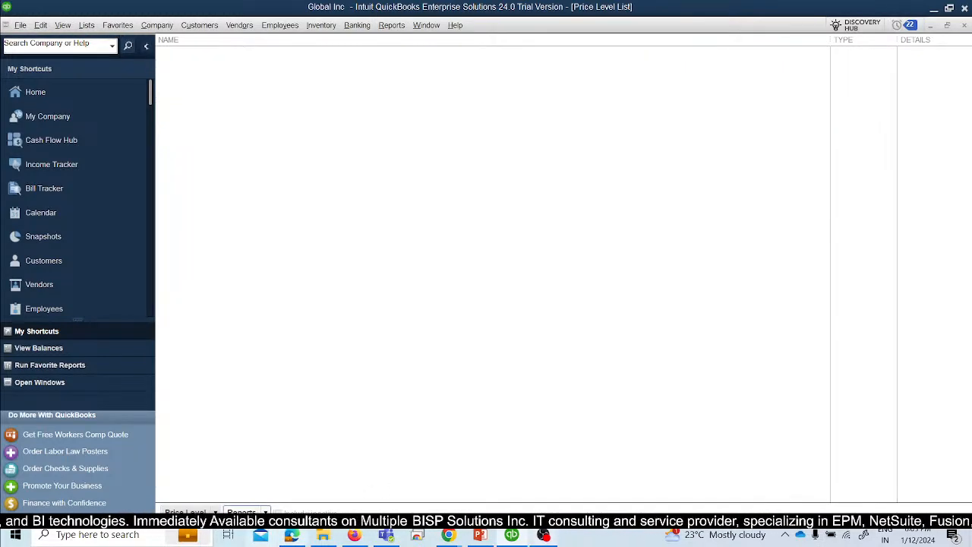
pyautogui.click(189, 511)
pyautogui.click(214, 385)
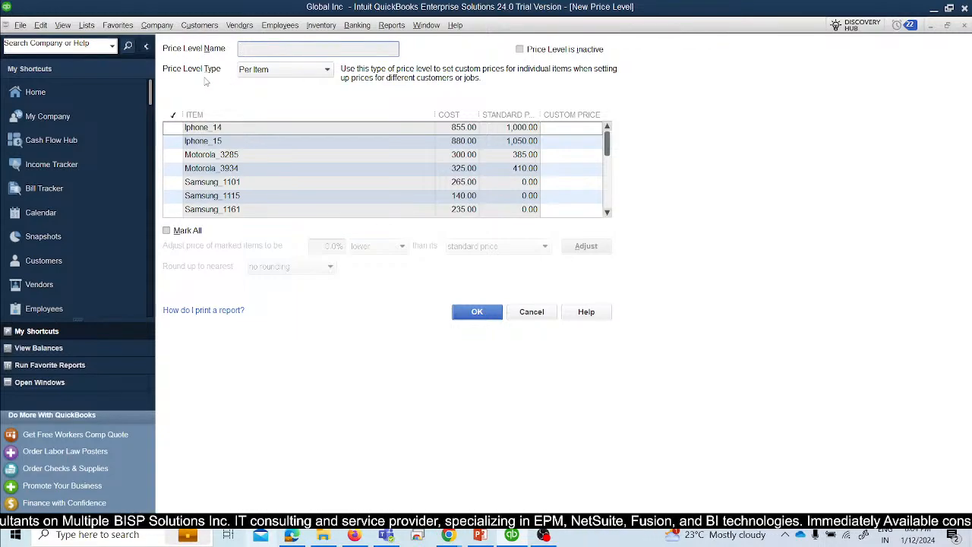
# Try the Fixed % price level type and switch back to Per Item to inspect the custom price column.
pyautogui.click(308, 74)
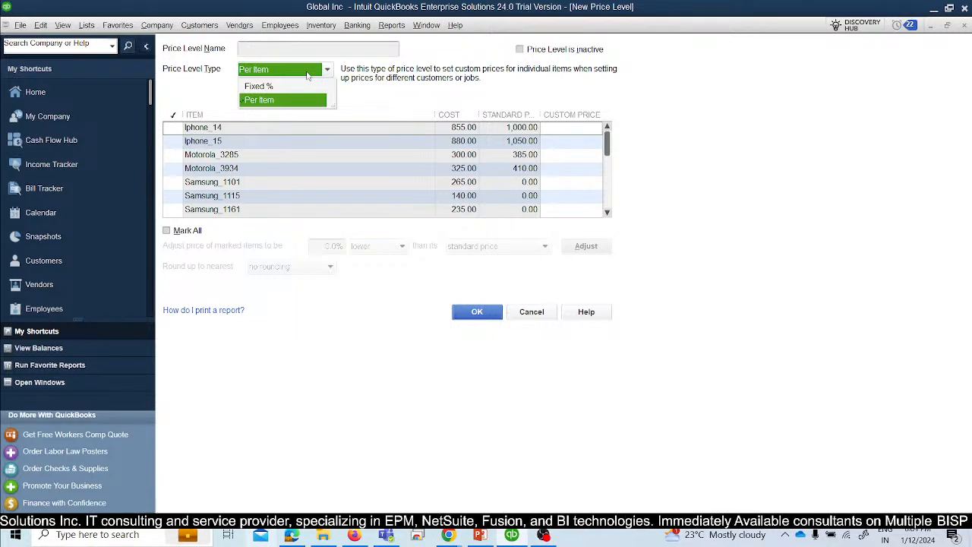
pyautogui.click(307, 87)
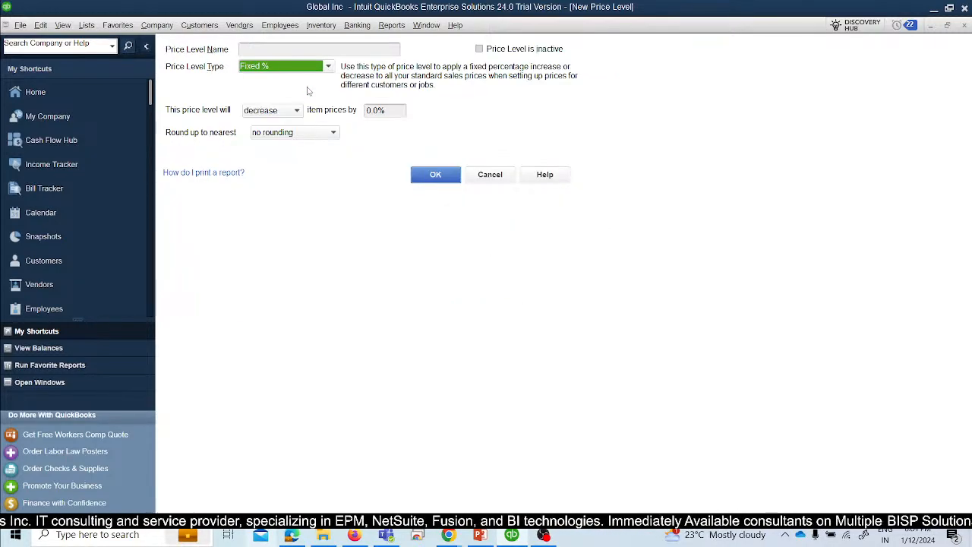
pyautogui.click(308, 68)
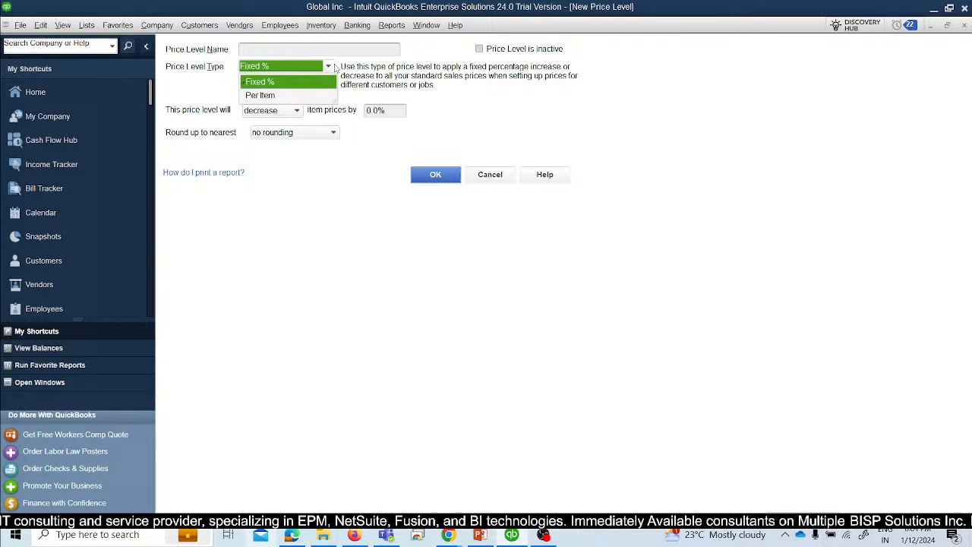
pyautogui.click(303, 96)
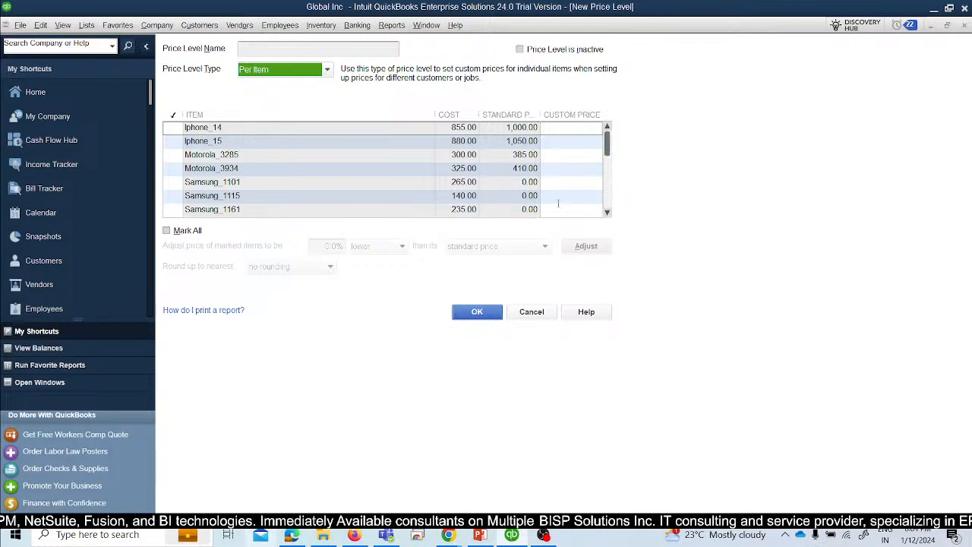
pyautogui.click(560, 130)
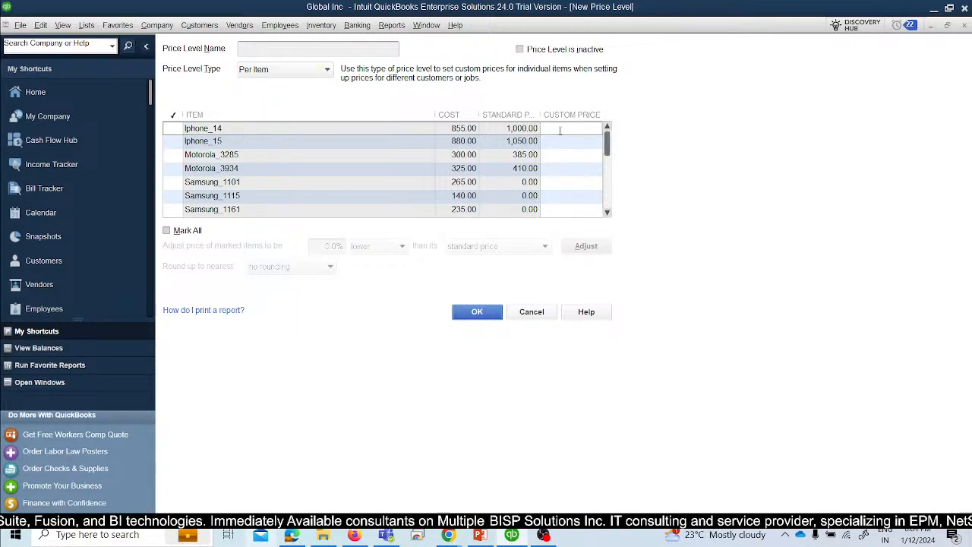
# Set the price level type to Fixed % and name the price level Pricing_fixed.
pyautogui.click(328, 71)
pyautogui.click(303, 86)
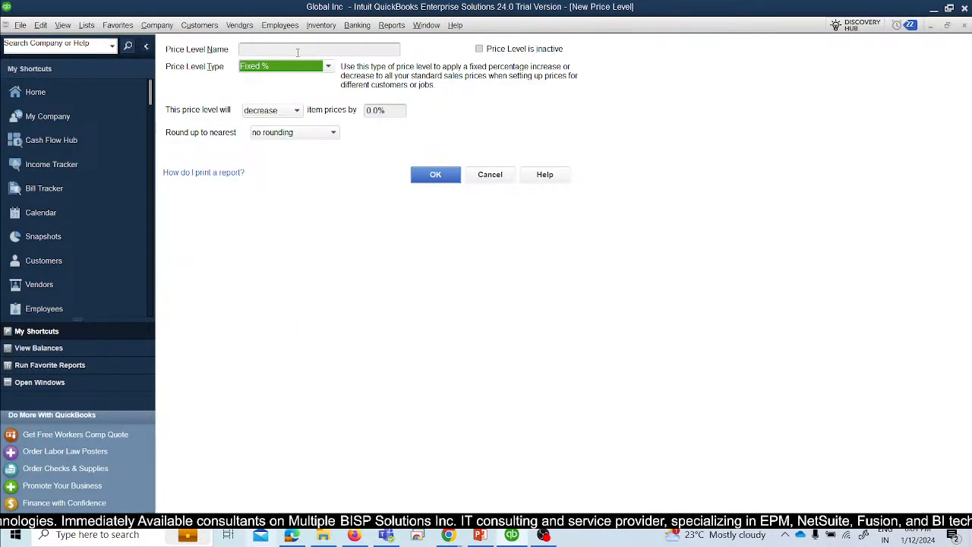
pyautogui.click(298, 50)
pyautogui.write('P')
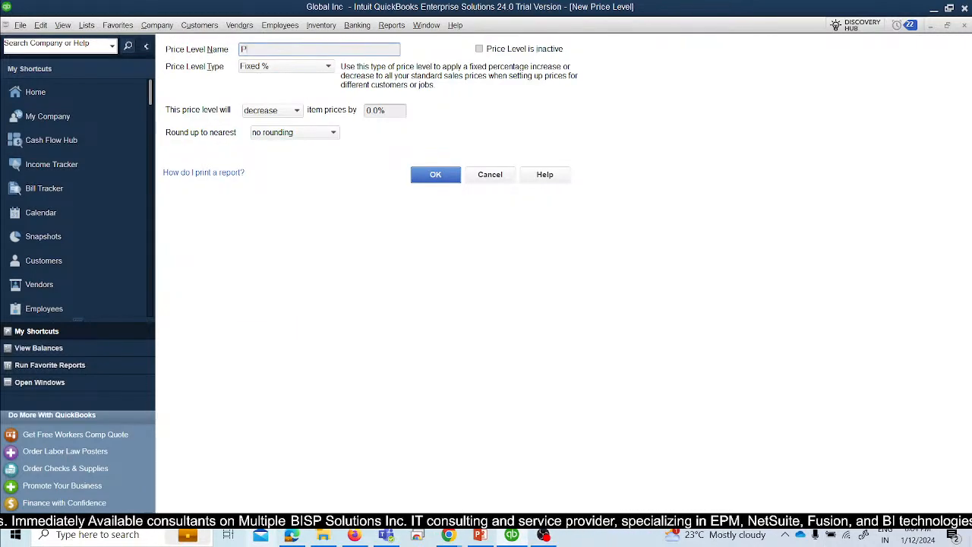
pyautogui.write('ricing ')
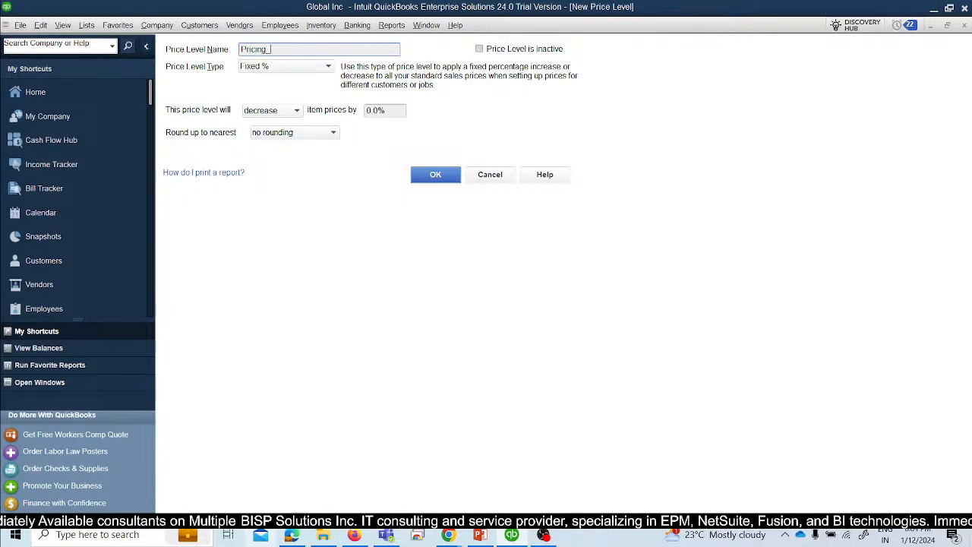
pyautogui.write('fixed')
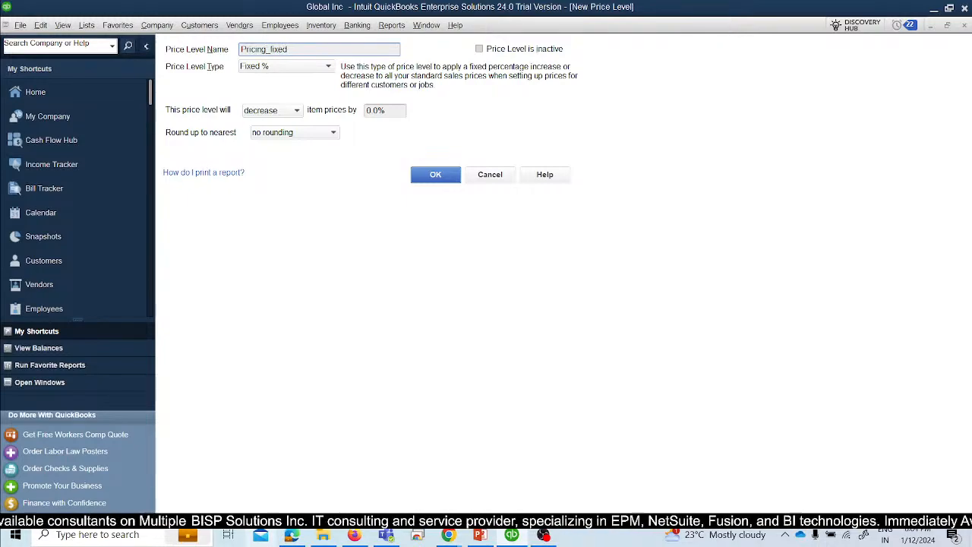
pyautogui.press('Tab')
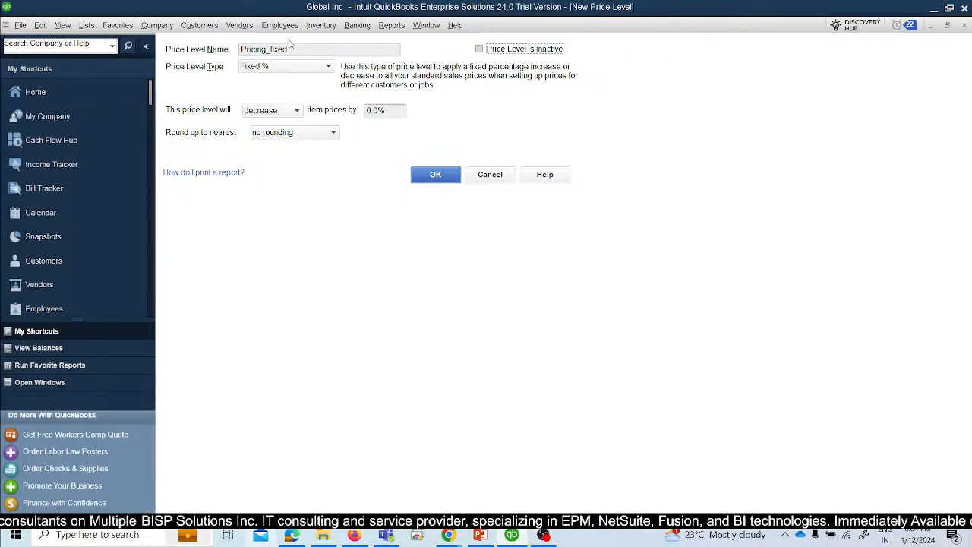
# Make the price level increase item prices by 10% and save it, dismissing the cash flow pop-up.
pyautogui.click(297, 111)
pyautogui.click(291, 141)
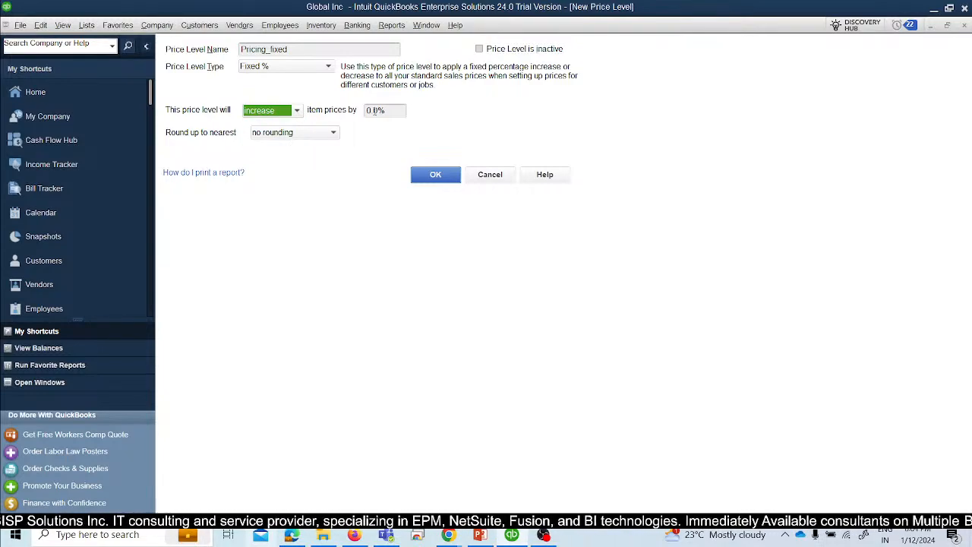
pyautogui.click(375, 111)
pyautogui.press('Return')
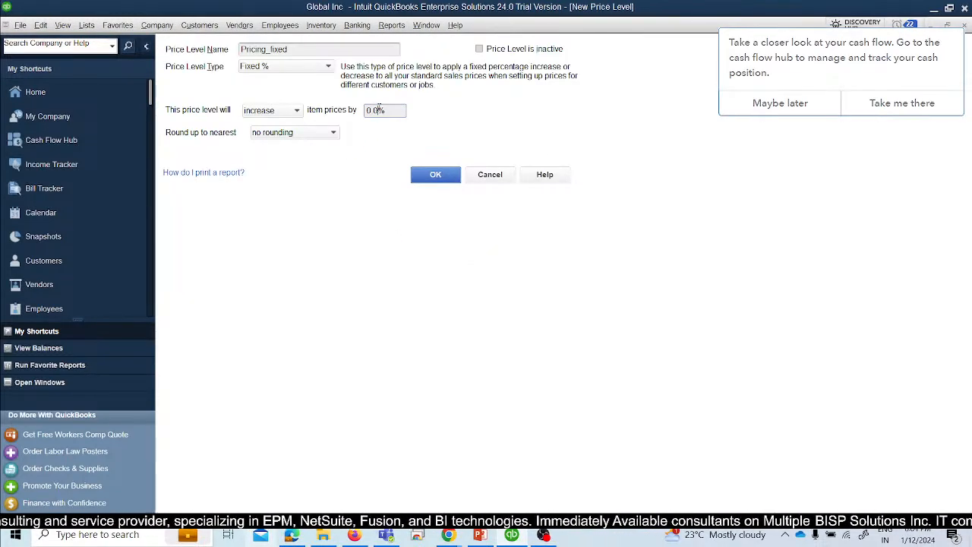
pyautogui.click(782, 113)
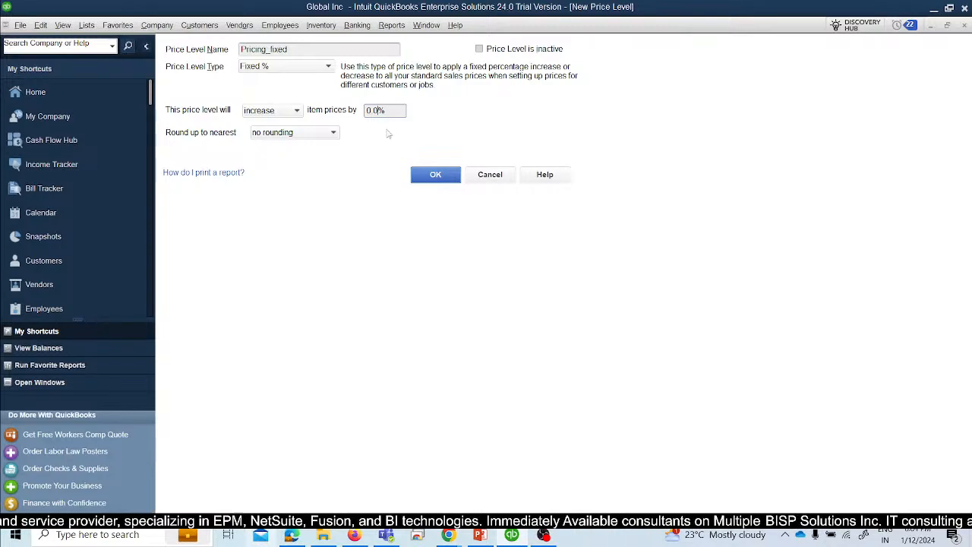
pyautogui.press('BackSpace')
pyautogui.press('BackSpace')
pyautogui.press('BackSpace')
pyautogui.write('10')
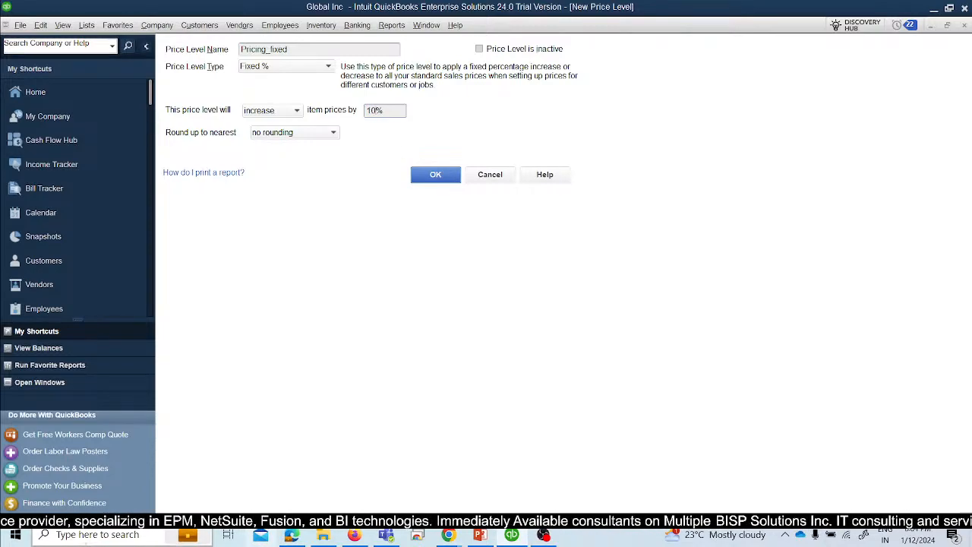
pyautogui.press('Tab')
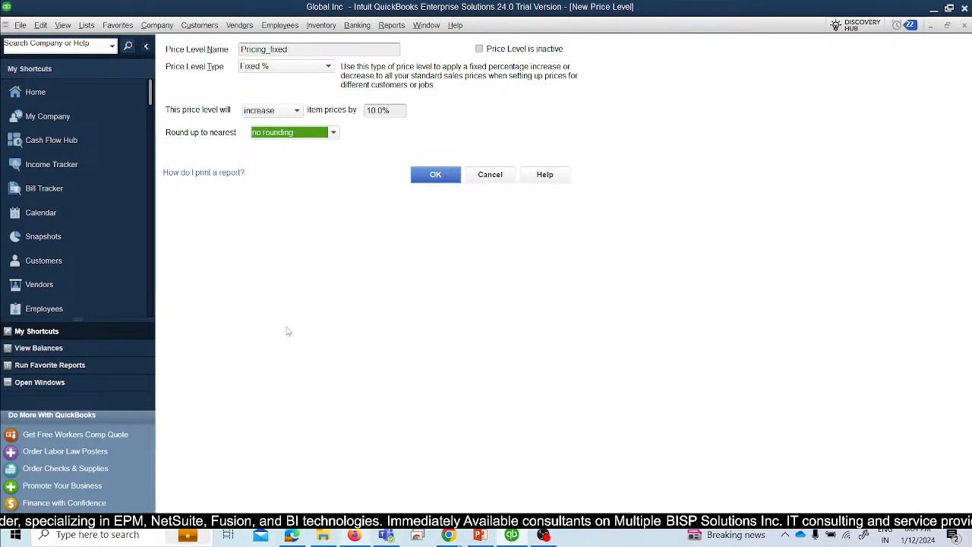
pyautogui.click(431, 179)
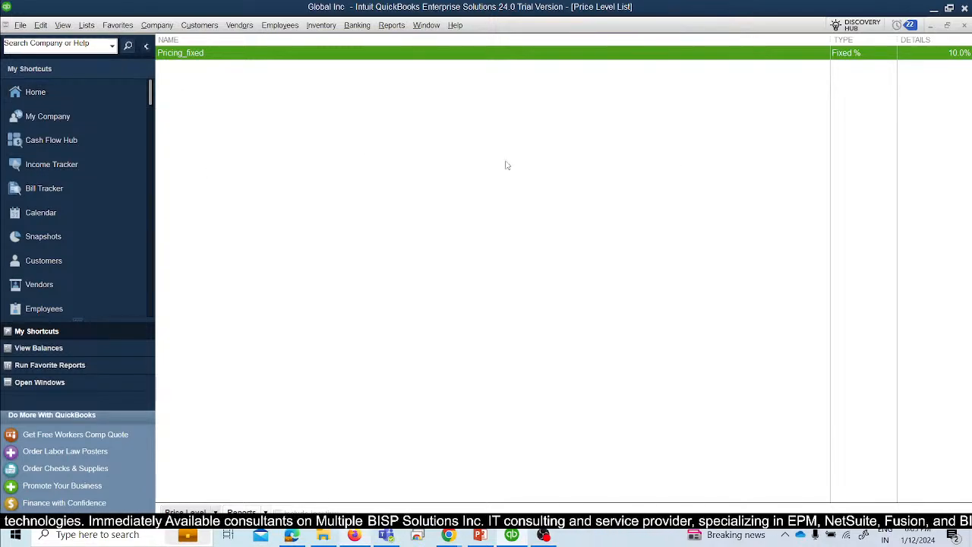
# Return to the QuickBooks home page and view the Order to Cash slide in the PowerPoint slide show.
pyautogui.click(96, 97)
pyautogui.hotkey('alt', 'Tab')
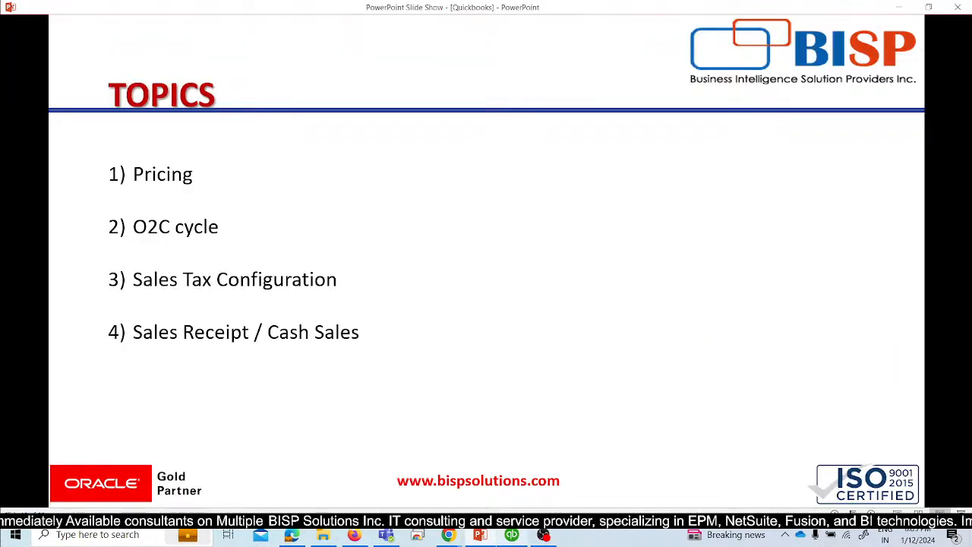
pyautogui.press('Right')
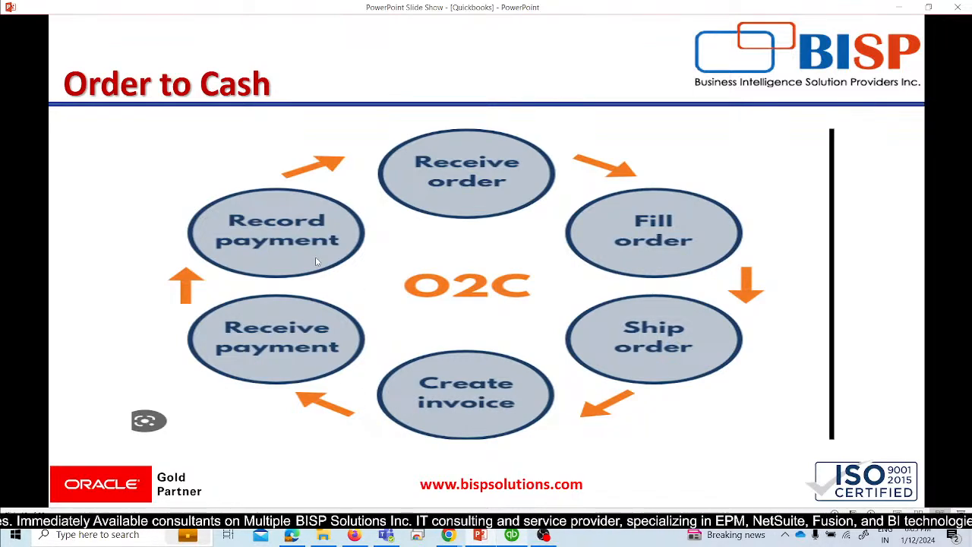
# Switch back to QuickBooks and create a sales order for the first customer in the customer list.
pyautogui.hotkey('alt', 'Tab')
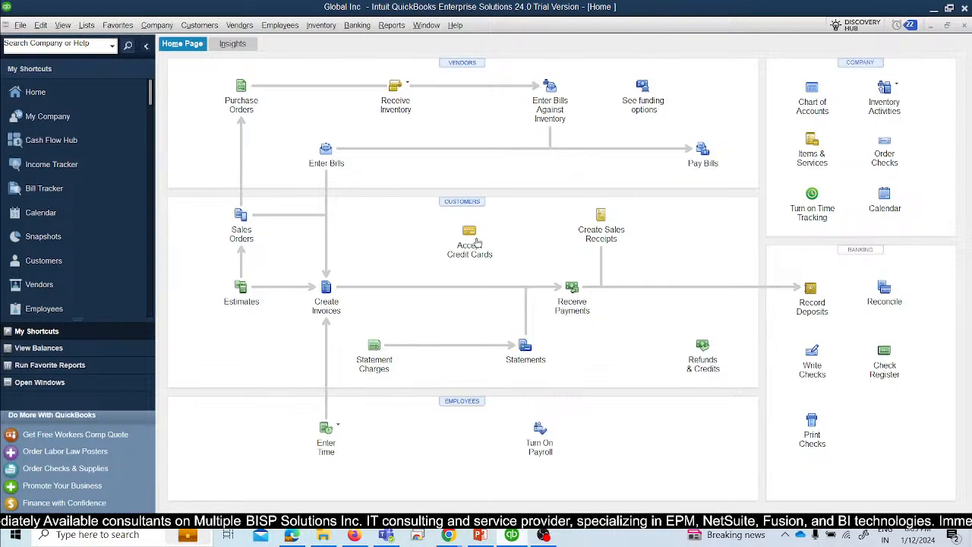
pyautogui.click(243, 217)
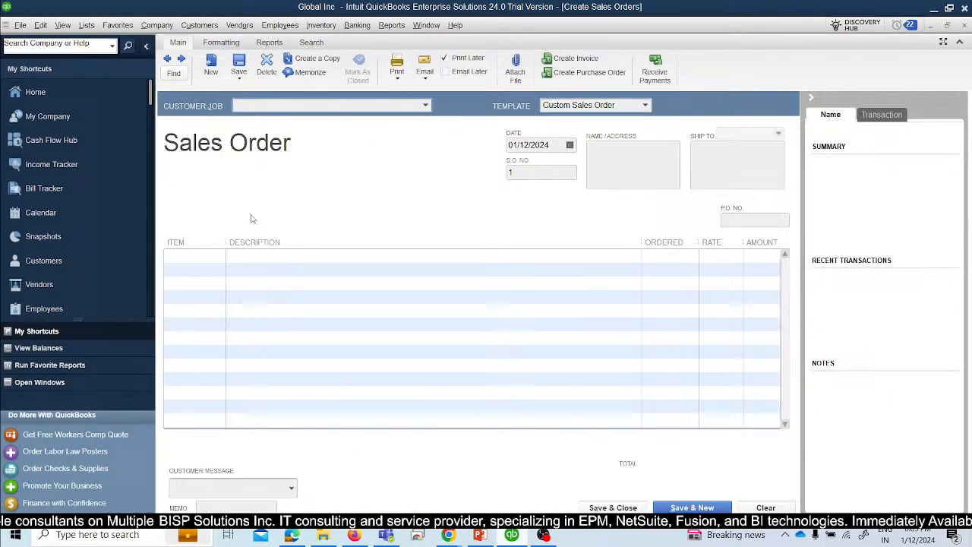
pyautogui.click(425, 106)
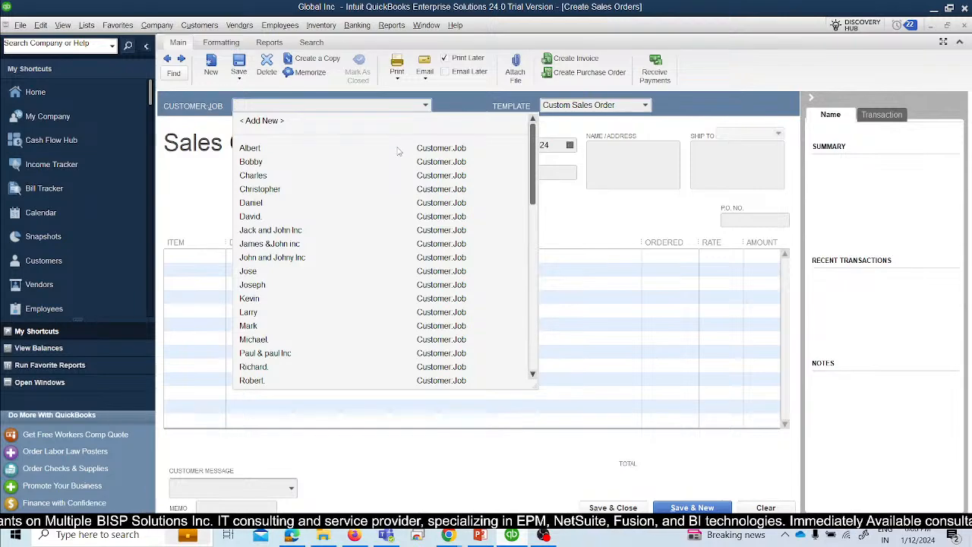
pyautogui.click(397, 148)
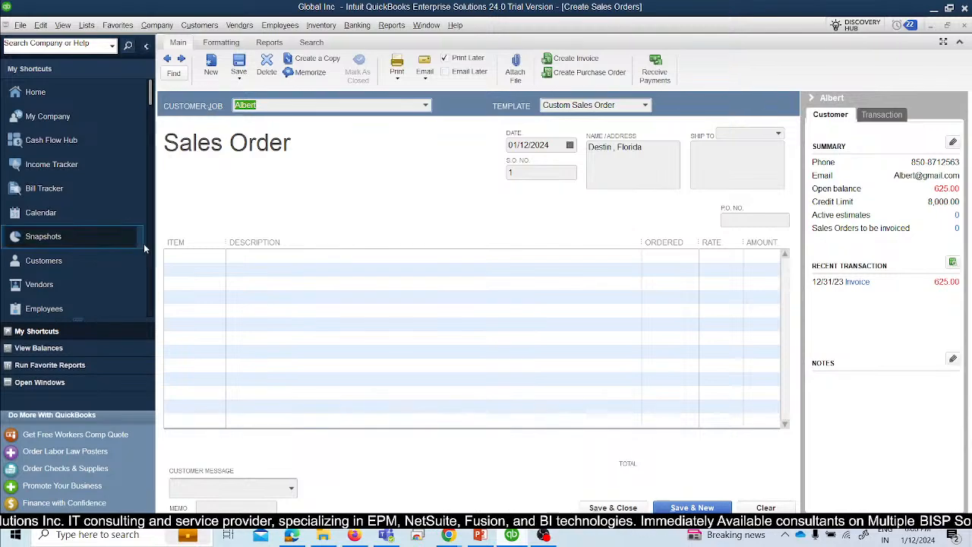
# Add the item Iphone_14 to the first line of the sales order with the description Iphone.
pyautogui.click(191, 251)
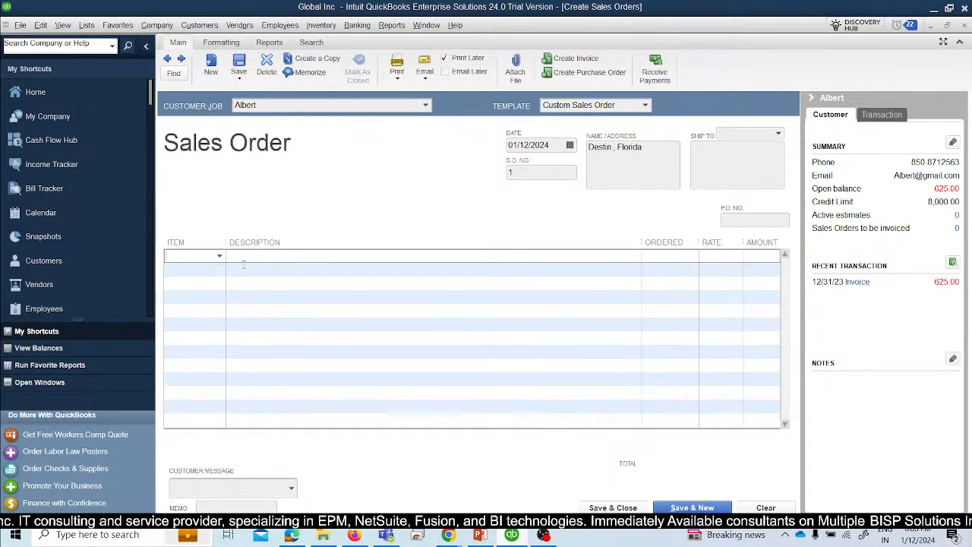
pyautogui.click(220, 258)
pyautogui.click(202, 312)
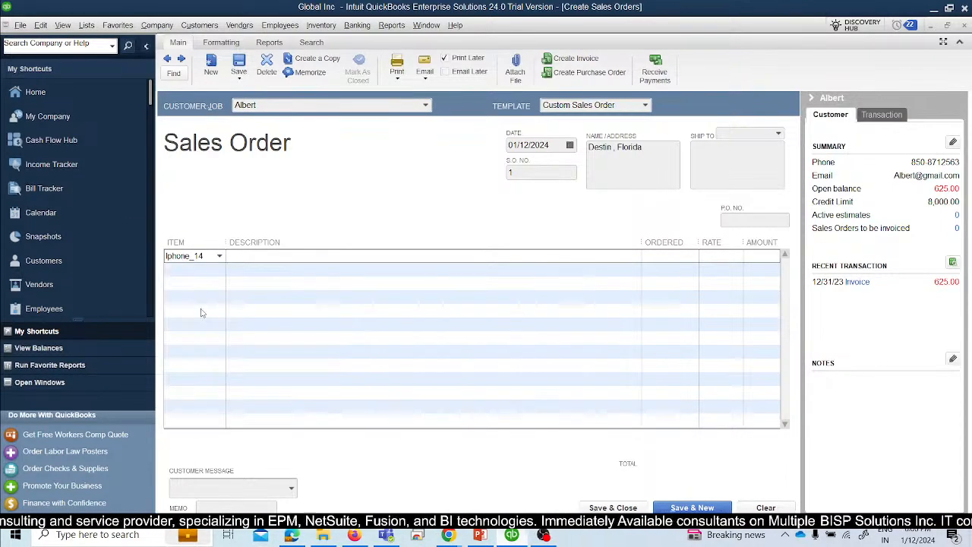
pyautogui.click(272, 257)
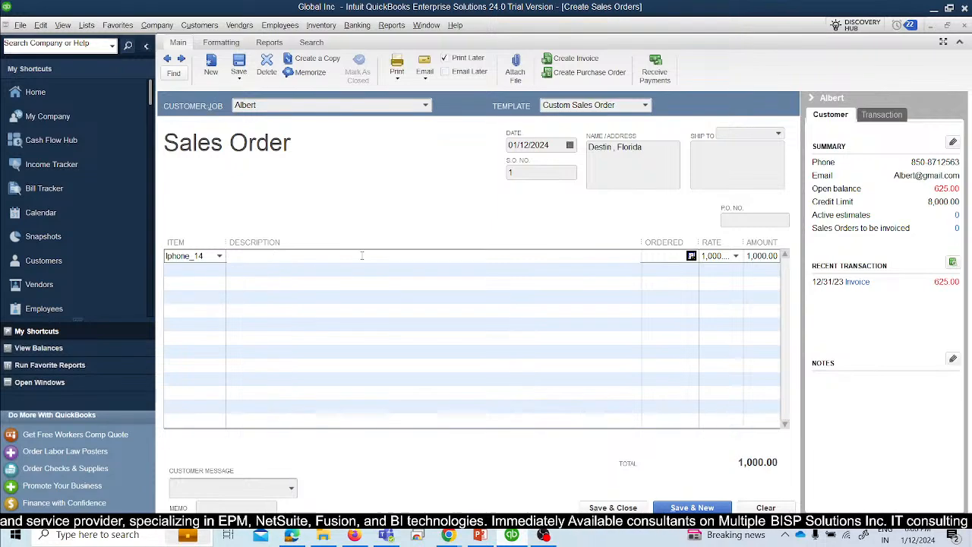
pyautogui.write('iphone')
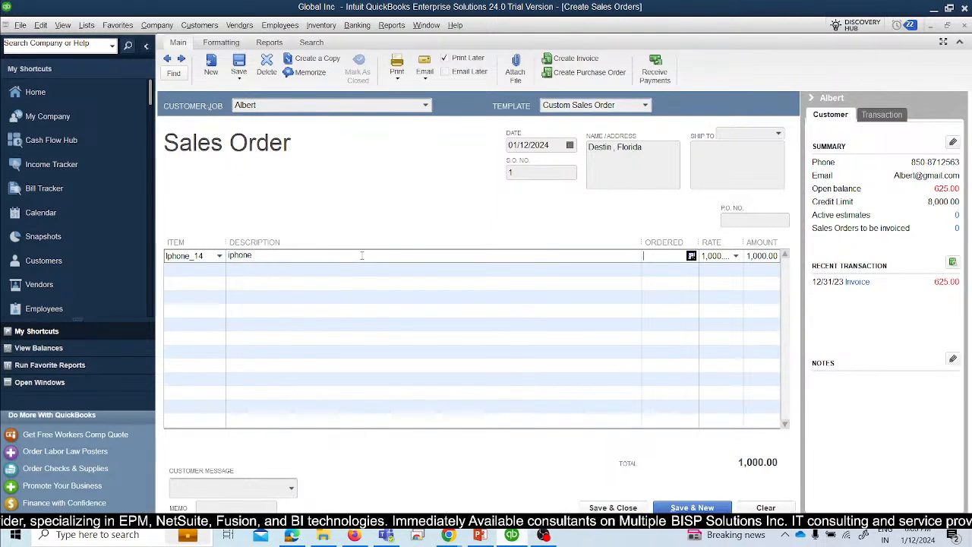
pyautogui.click(230, 255)
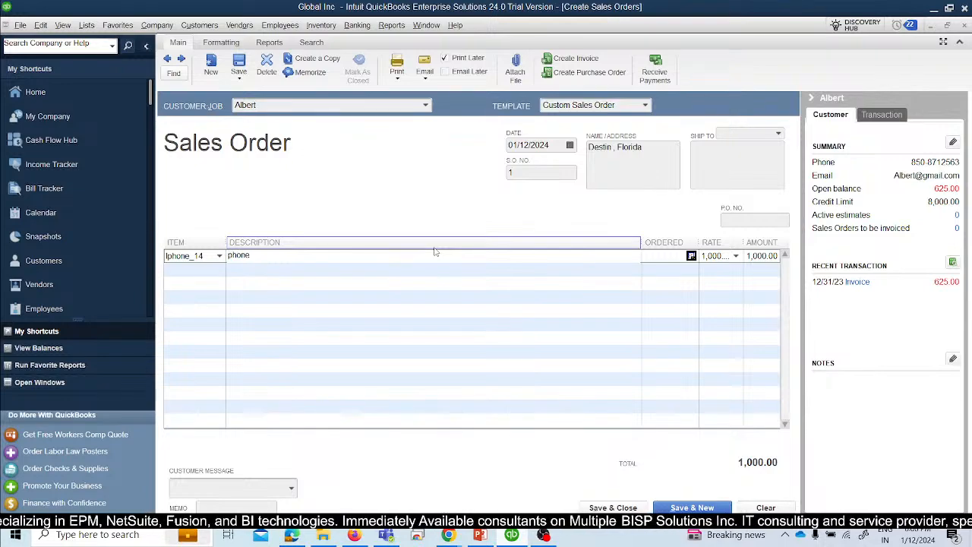
pyautogui.press('Tab')
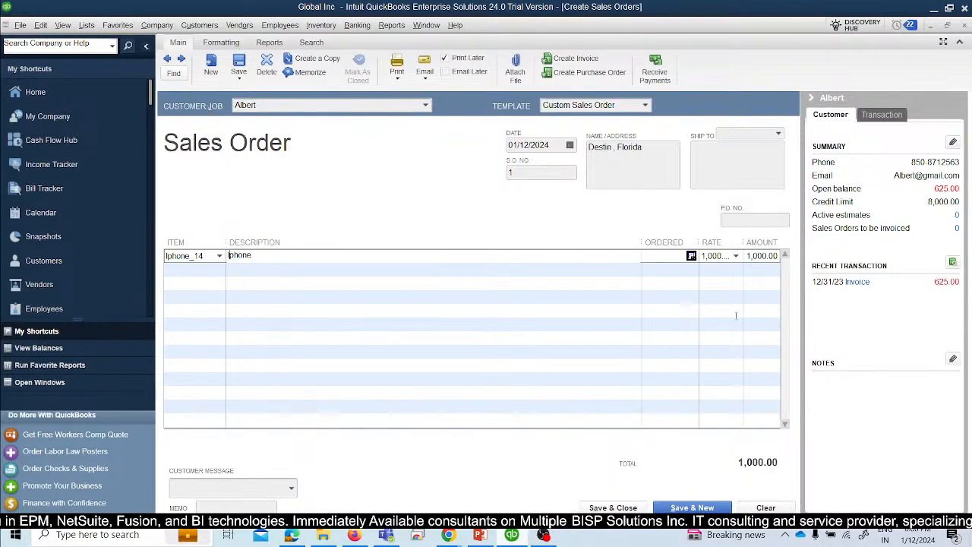
# Set the ordered quantity of Iphone_14 to 2 and apply the Pricing_fixed price level as its rate.
pyautogui.write('2')
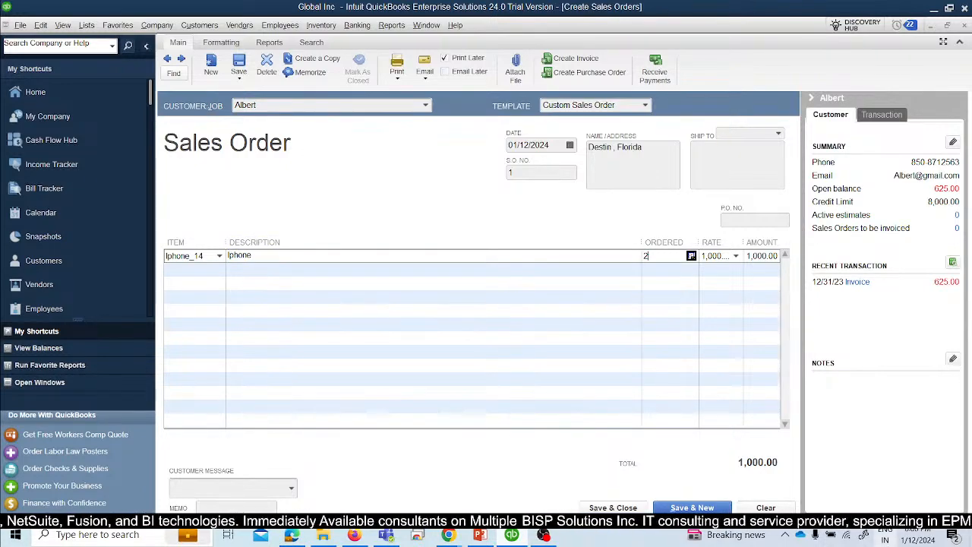
pyautogui.press('Tab')
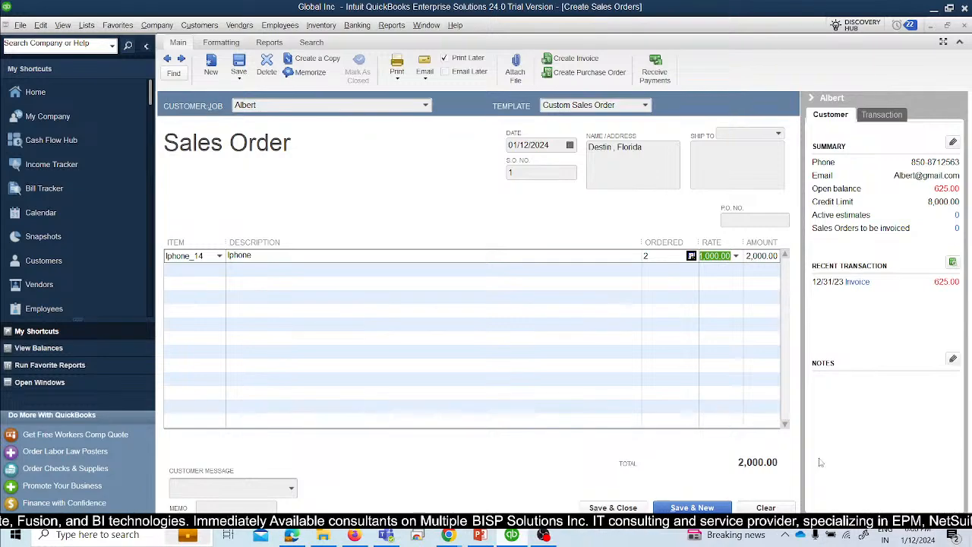
pyautogui.click(735, 257)
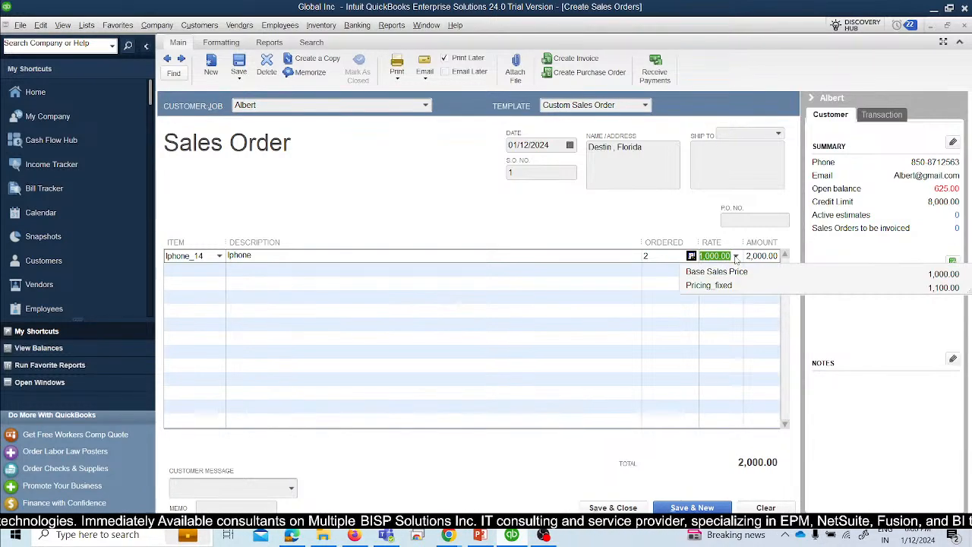
pyautogui.click(707, 286)
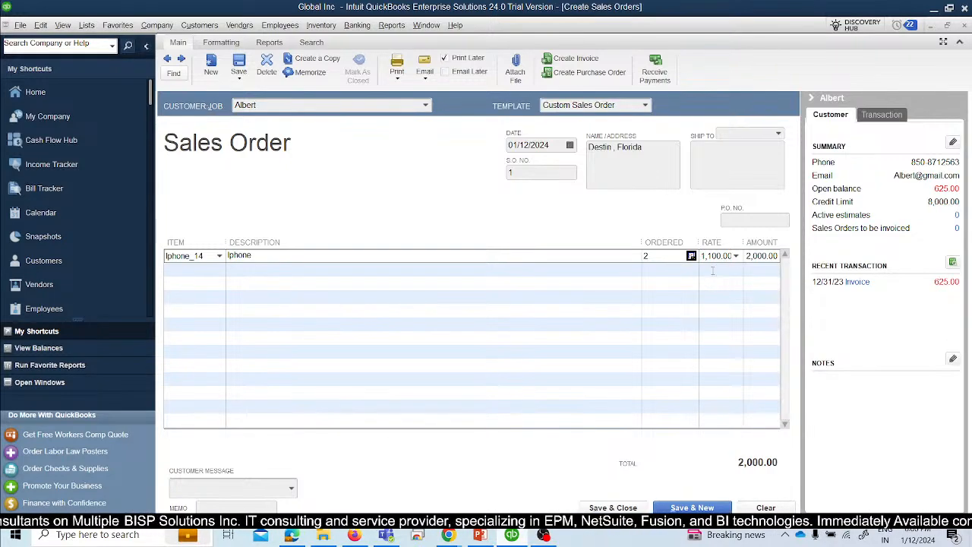
pyautogui.click(734, 257)
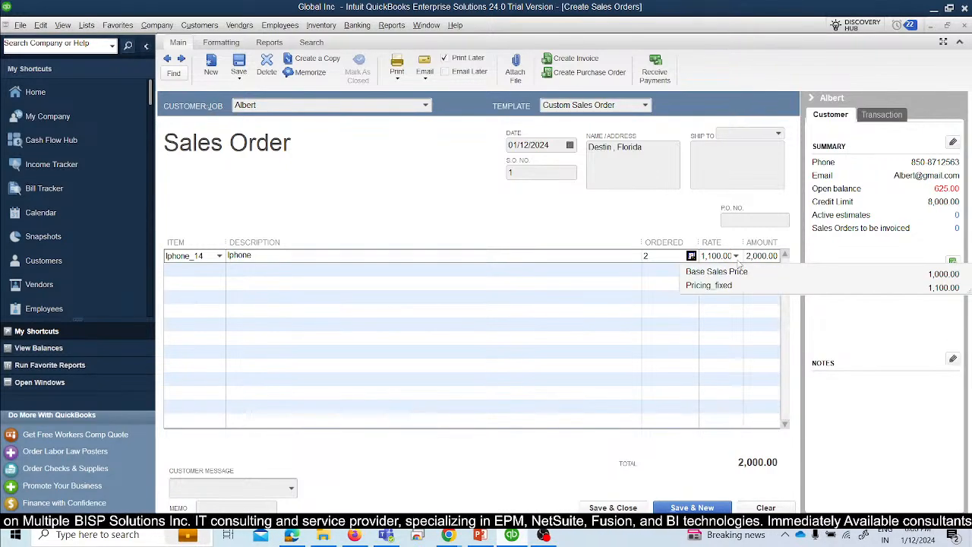
pyautogui.click(737, 261)
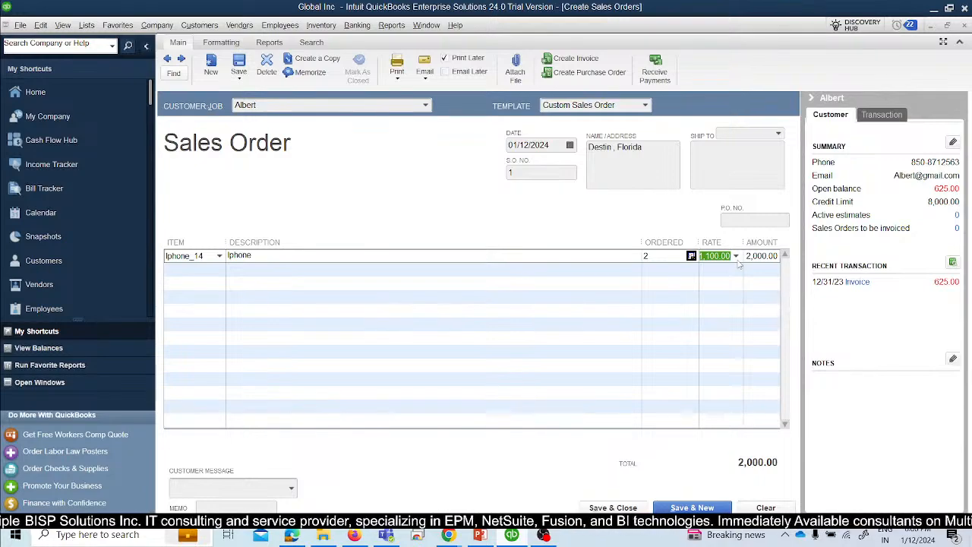
pyautogui.click(736, 257)
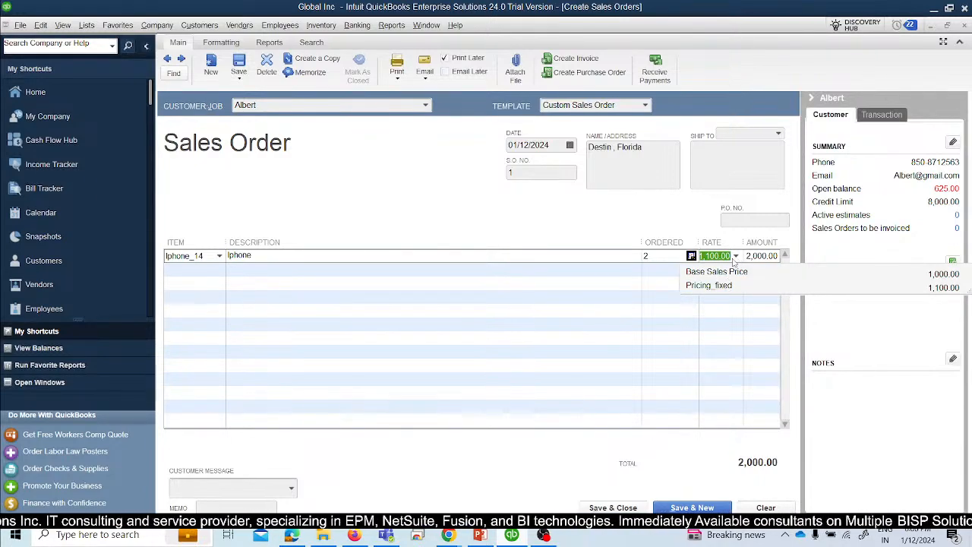
pyautogui.click(736, 256)
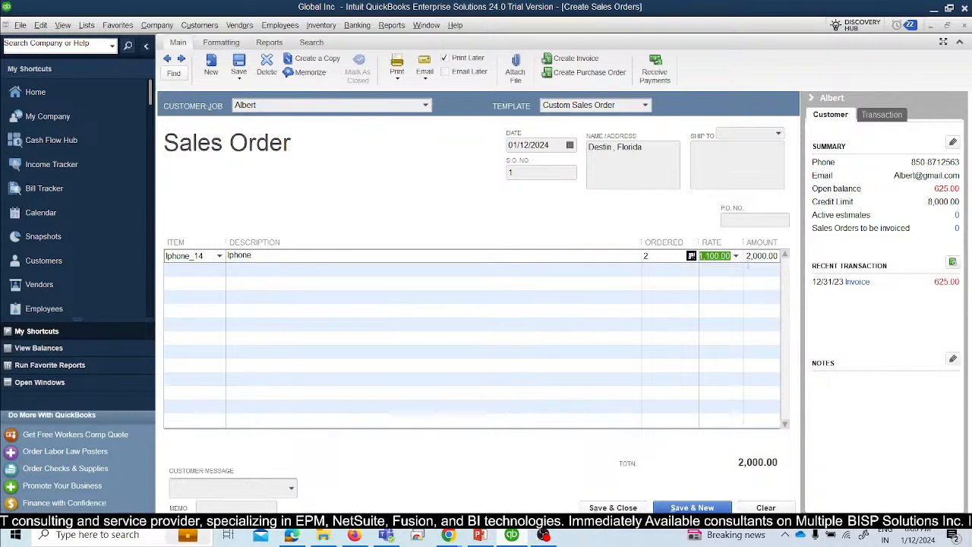
pyautogui.press('Tab')
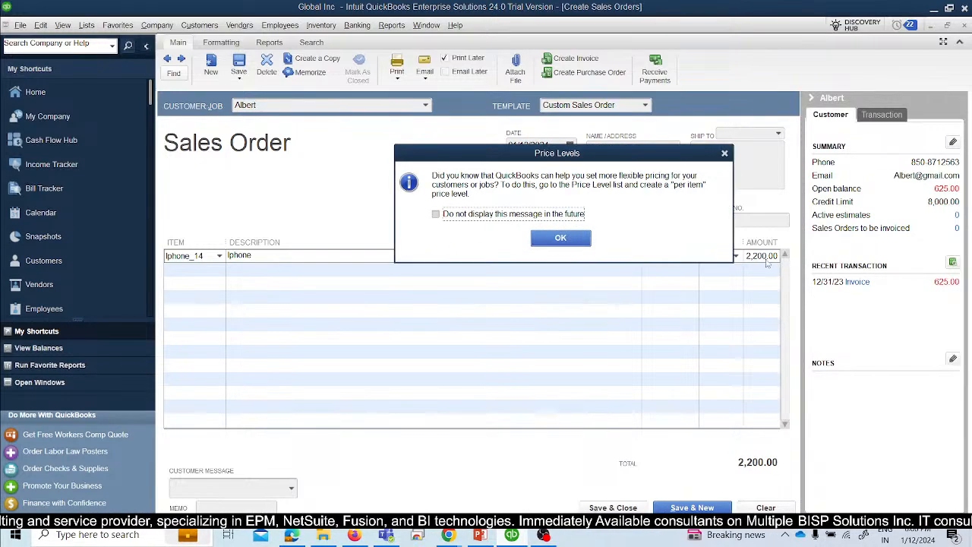
# Dismiss the price level tip and save the sales order to start a new one, accepting the closed-period change.
pyautogui.click(547, 239)
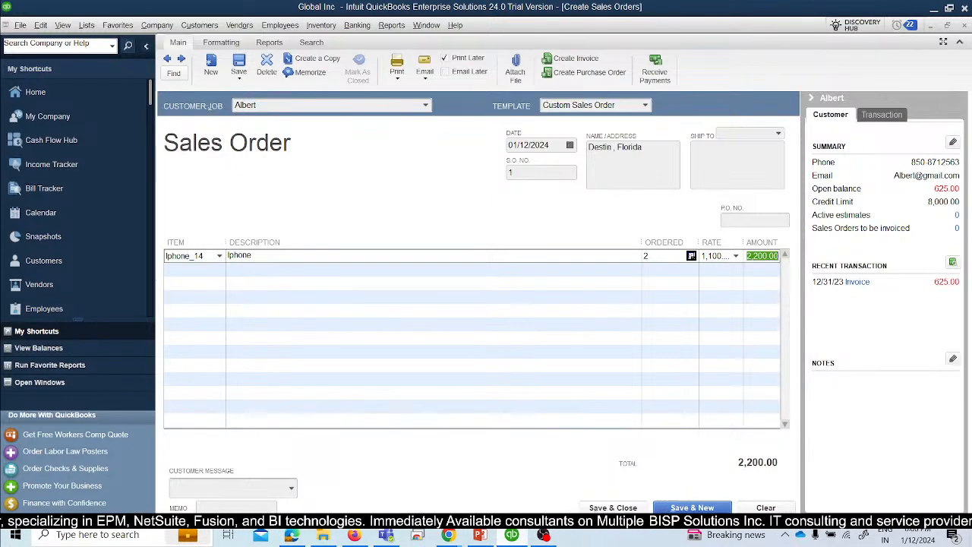
pyautogui.click(674, 511)
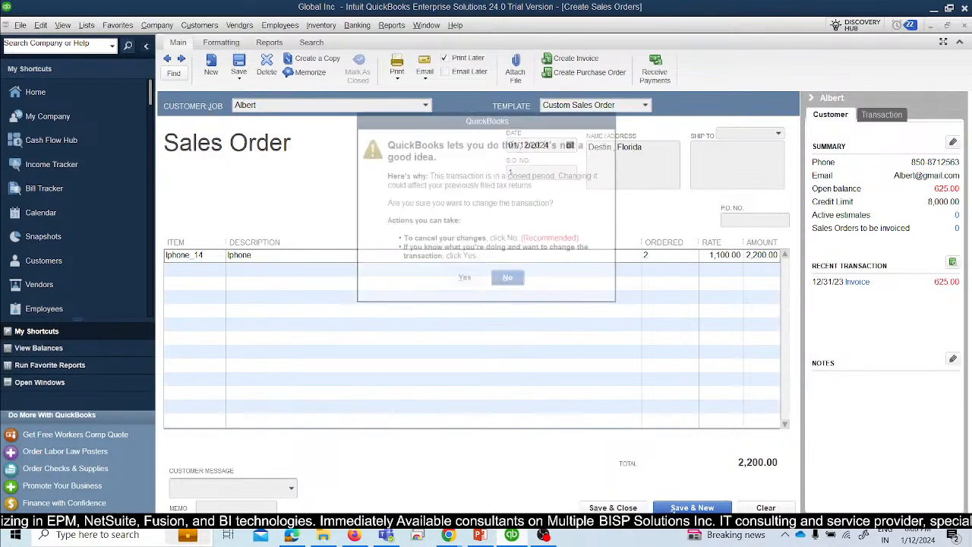
pyautogui.click(463, 280)
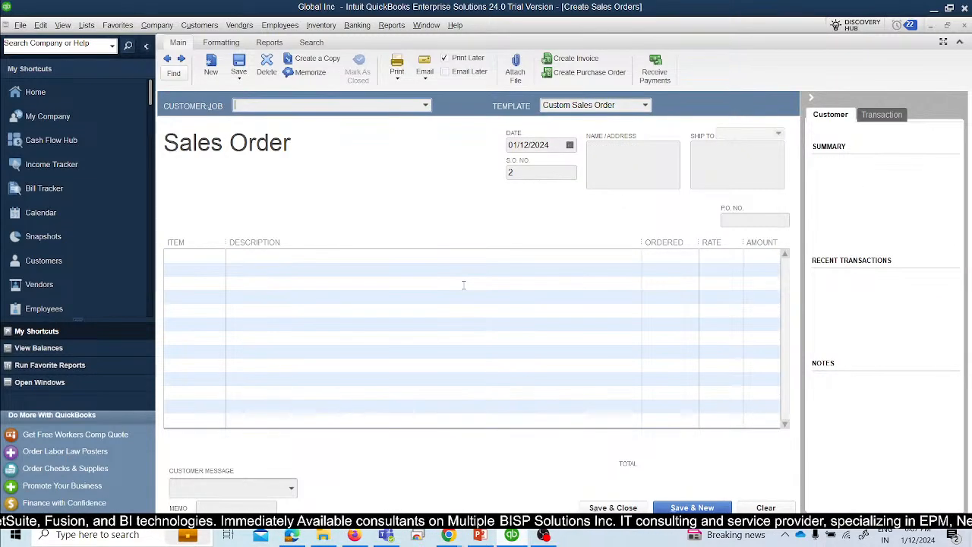
# Choose the first customer on the blank sales order and open the transaction journal of the recent 01/12/24 sales order.
pyautogui.click(426, 105)
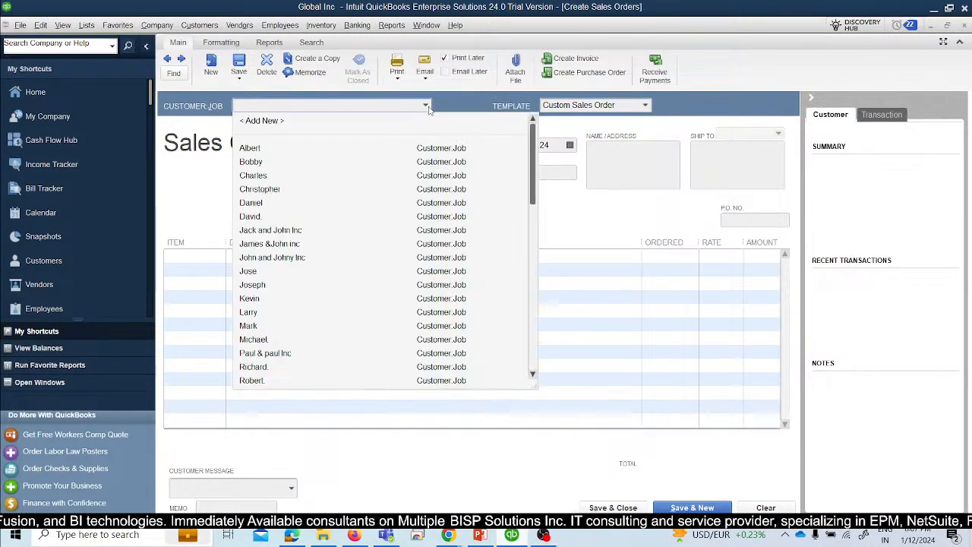
pyautogui.click(391, 150)
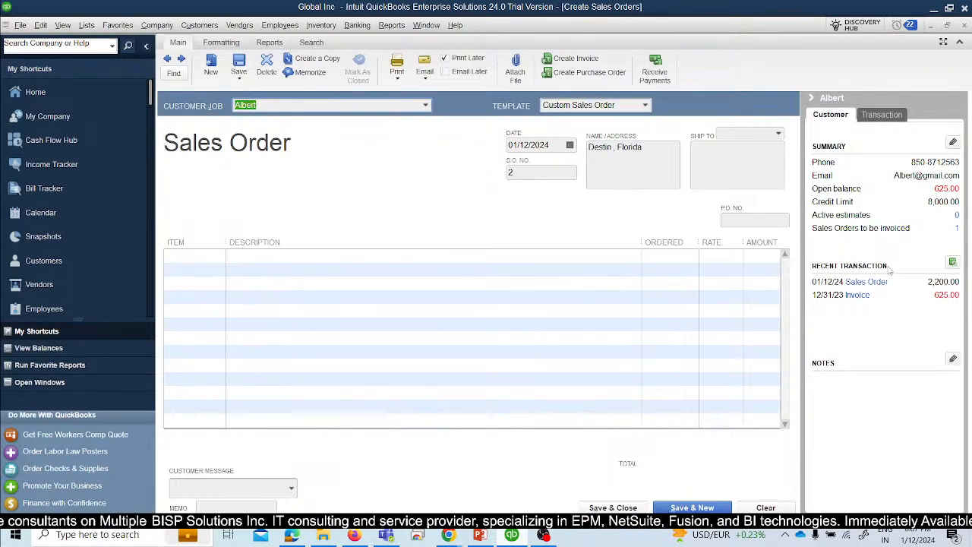
pyautogui.moveTo(863, 301)
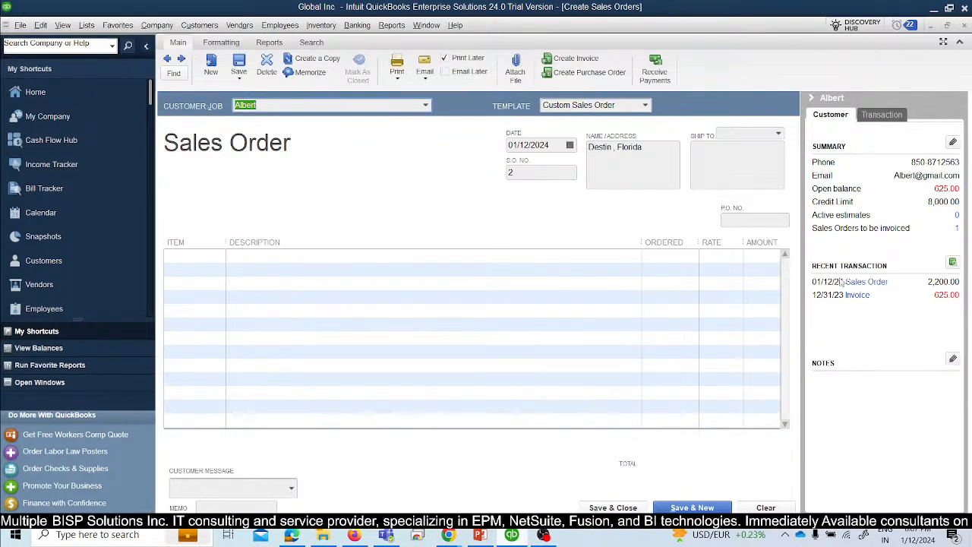
pyautogui.moveTo(864, 283)
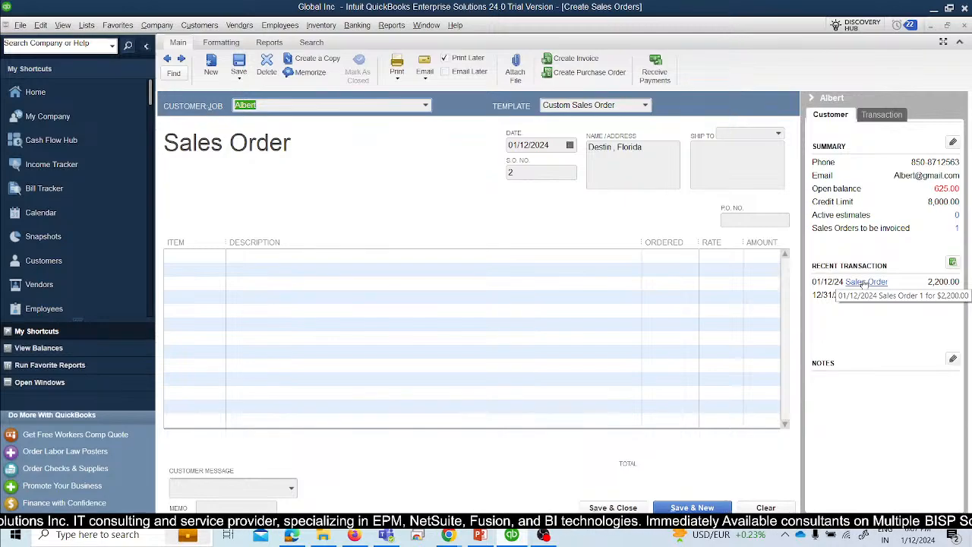
pyautogui.click(865, 283)
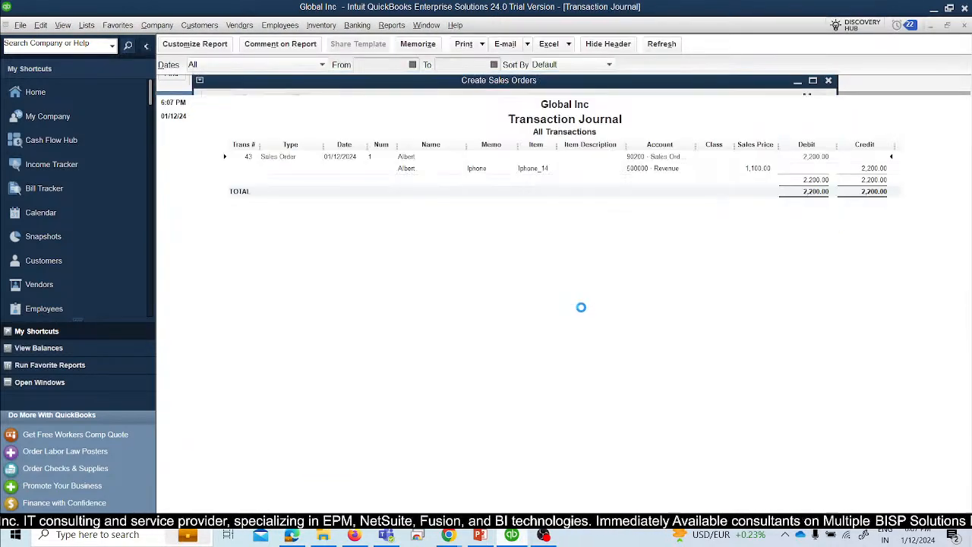
# Create an invoice from the home page for the first customer, based on the available 01/12/2024 sales order.
pyautogui.click(35, 91)
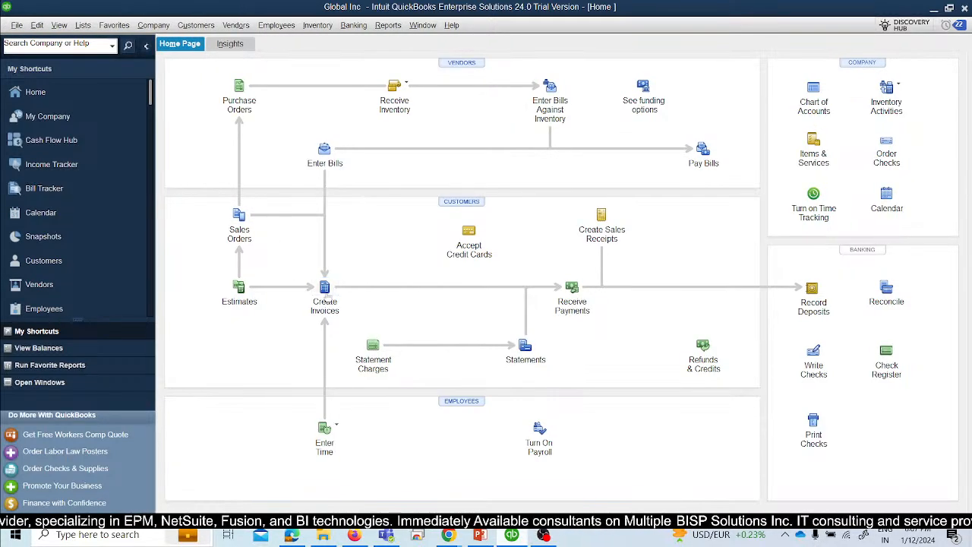
pyautogui.click(325, 294)
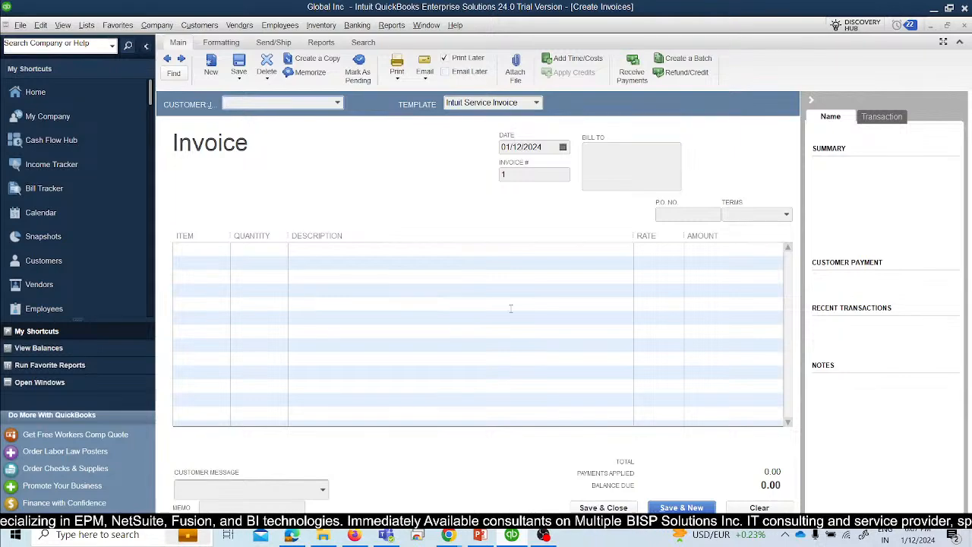
pyautogui.click(337, 102)
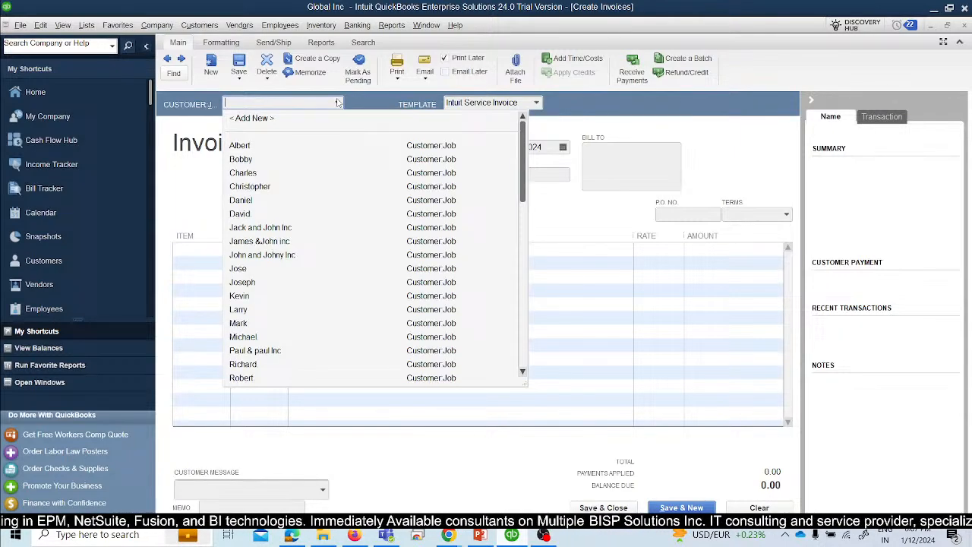
pyautogui.click(251, 146)
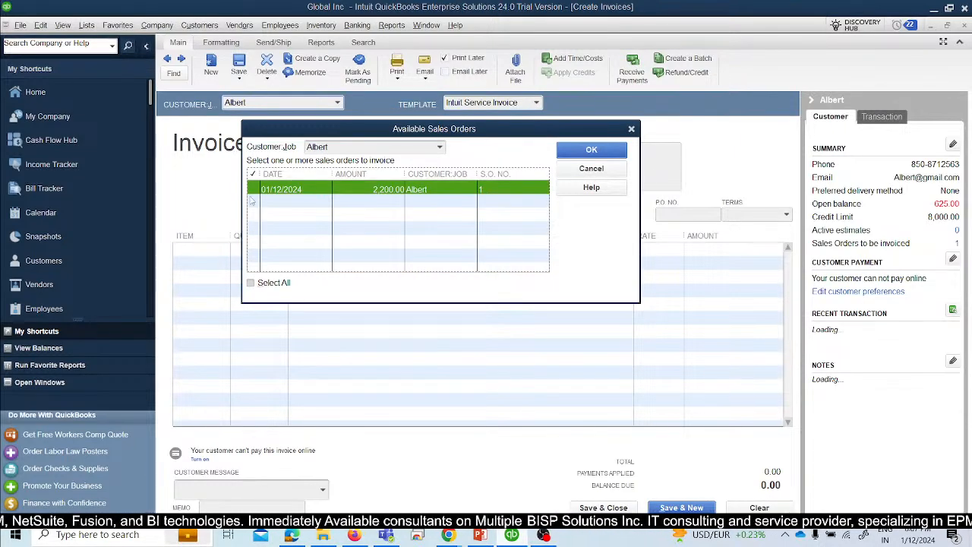
pyautogui.click(253, 190)
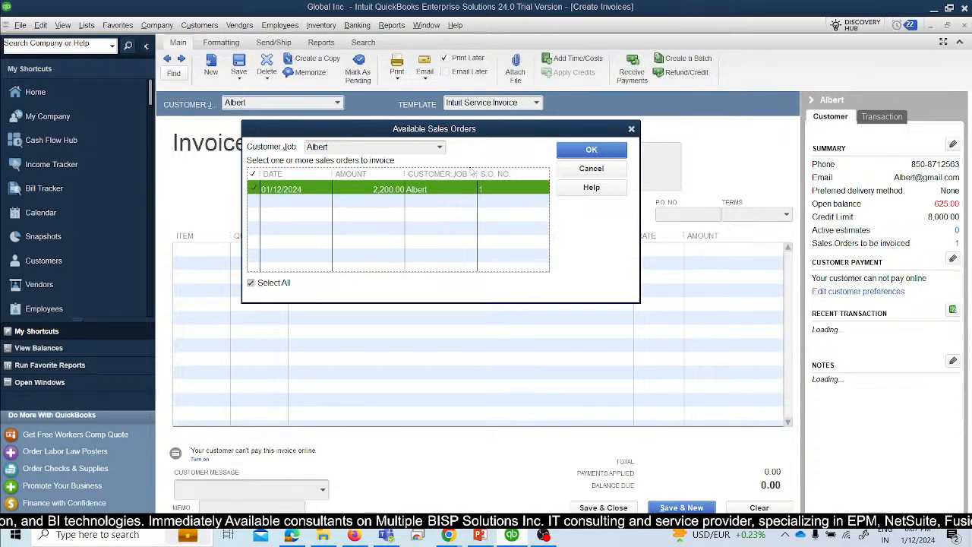
pyautogui.click(591, 149)
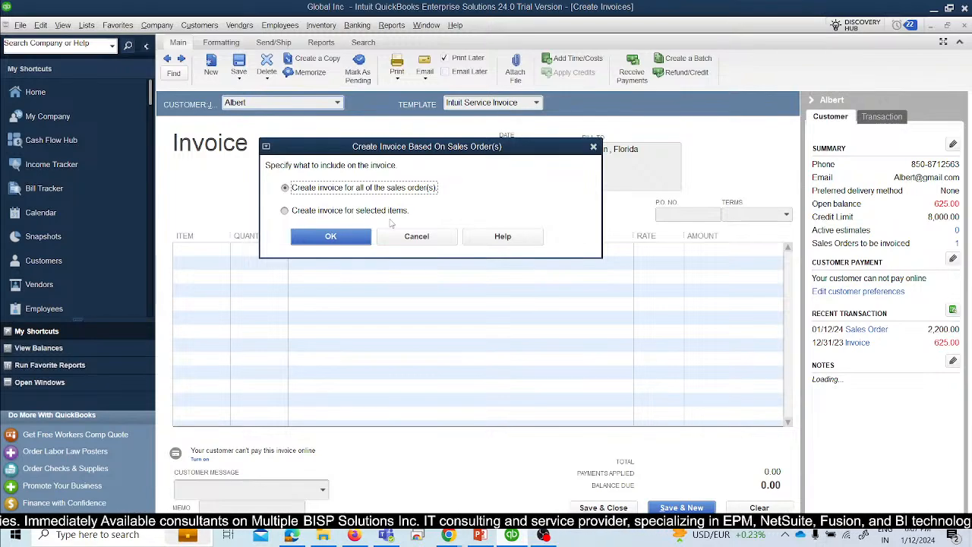
# Invoice selected items, keeping Iphone_14 with quantity 2, and save the invoice to start a new one, accepting the closed-period change.
pyautogui.click(287, 211)
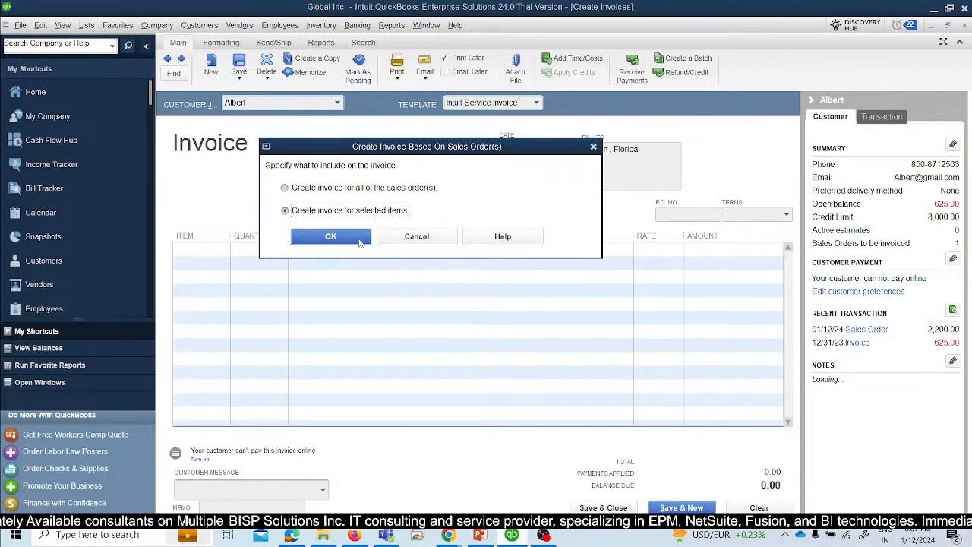
pyautogui.click(330, 236)
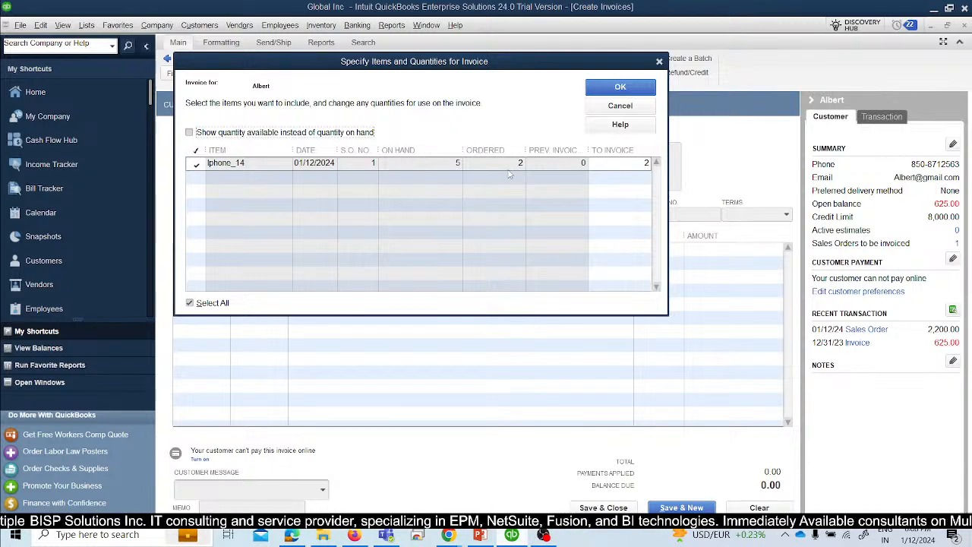
pyautogui.click(619, 87)
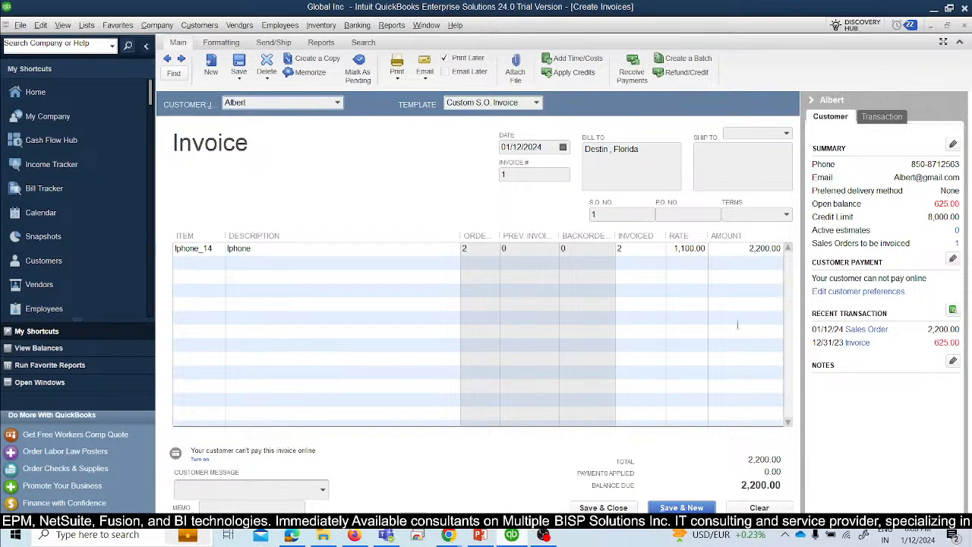
pyautogui.click(674, 509)
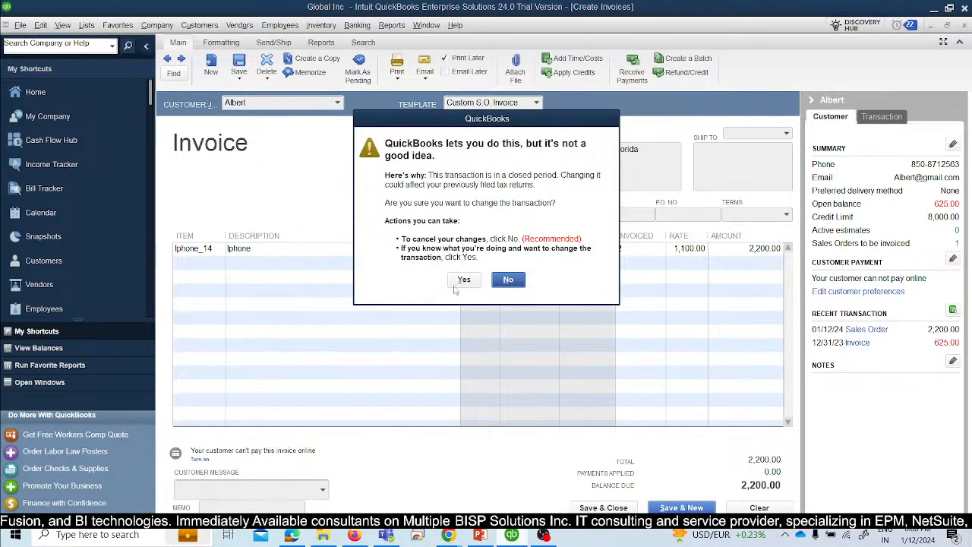
pyautogui.click(459, 279)
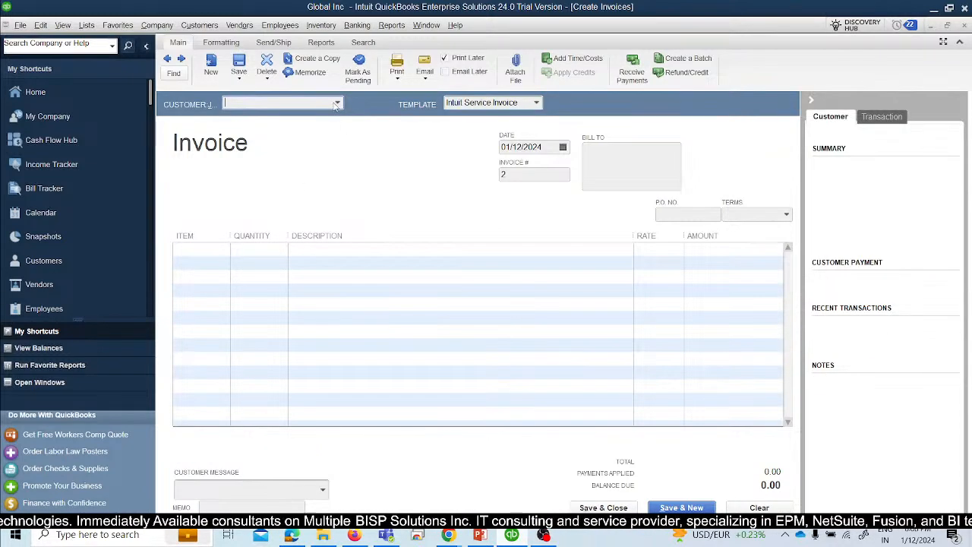
# Open the transaction journal of the first customer's recent 01/12/24 invoice and widen its Account column to show full account names.
pyautogui.click(336, 104)
pyautogui.click(245, 147)
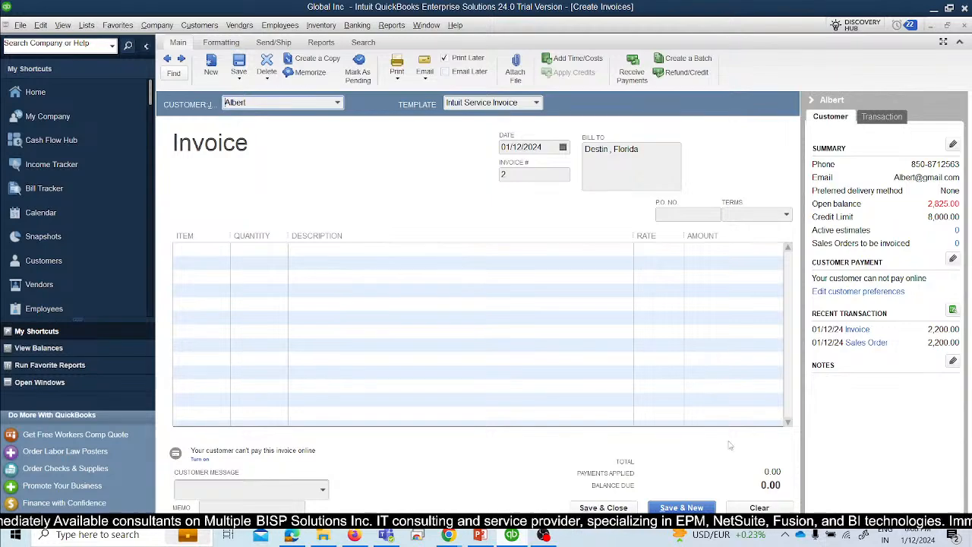
pyautogui.click(854, 330)
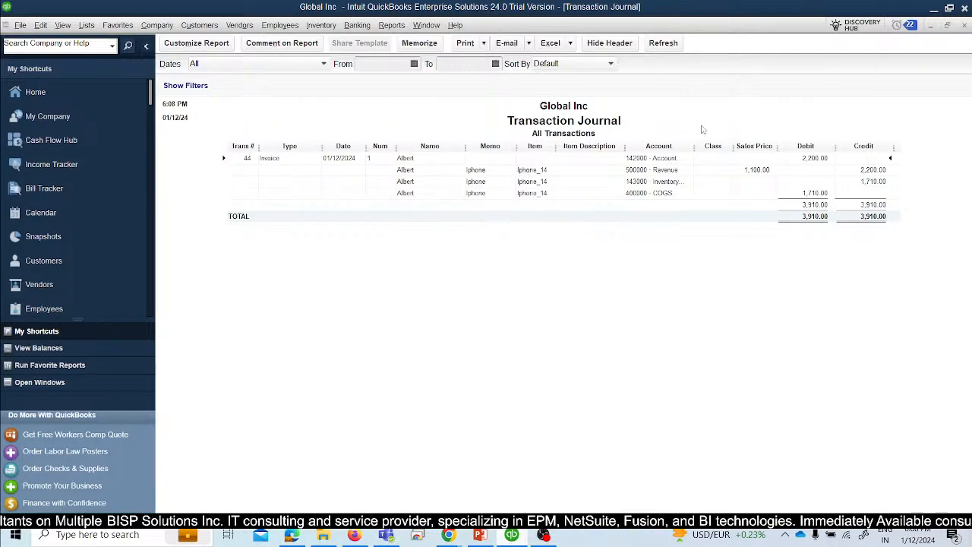
pyautogui.moveTo(693, 149); pyautogui.dragTo(731, 147)
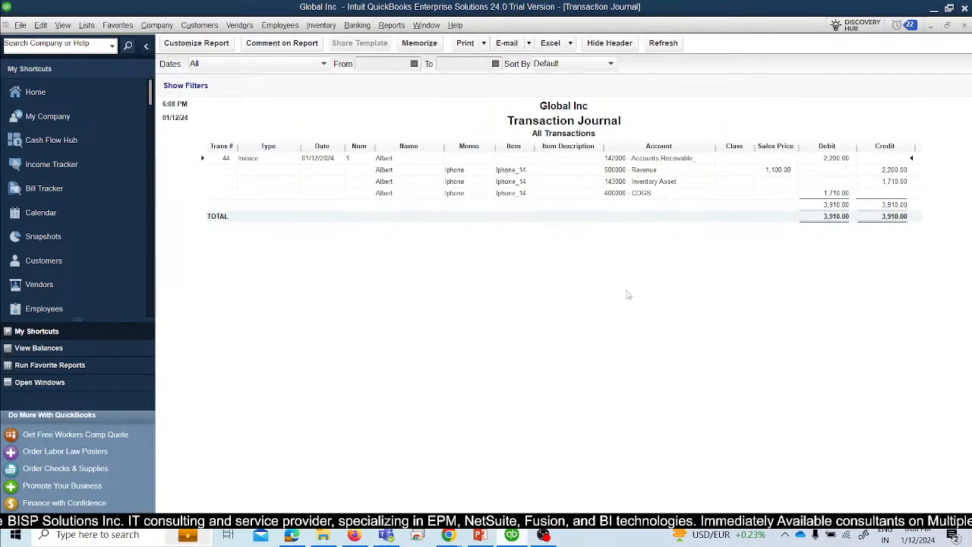
# Switch to the PowerPoint slide show, advance to the Journal Entries slide and compare it with the invoice's journal in QuickBooks.
pyautogui.click(479, 534)
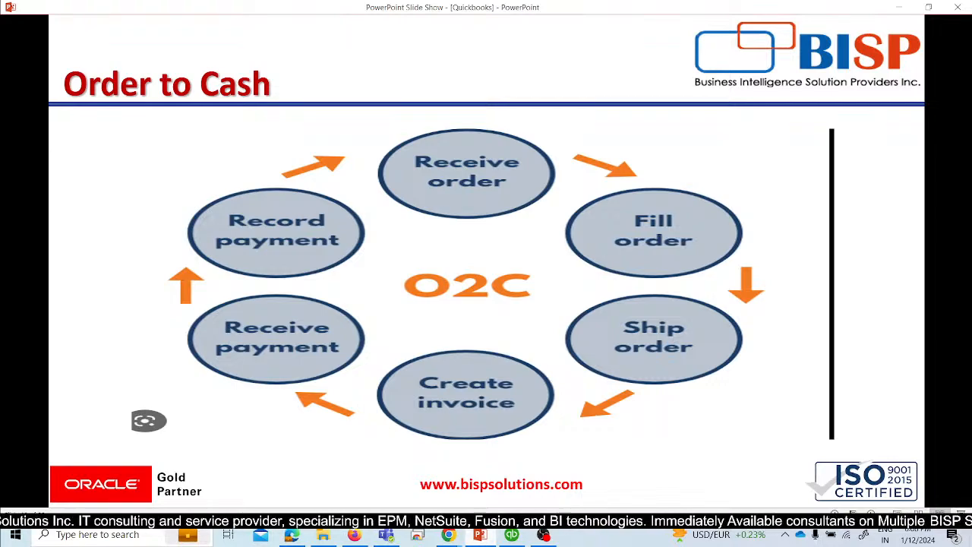
pyautogui.press('Right')
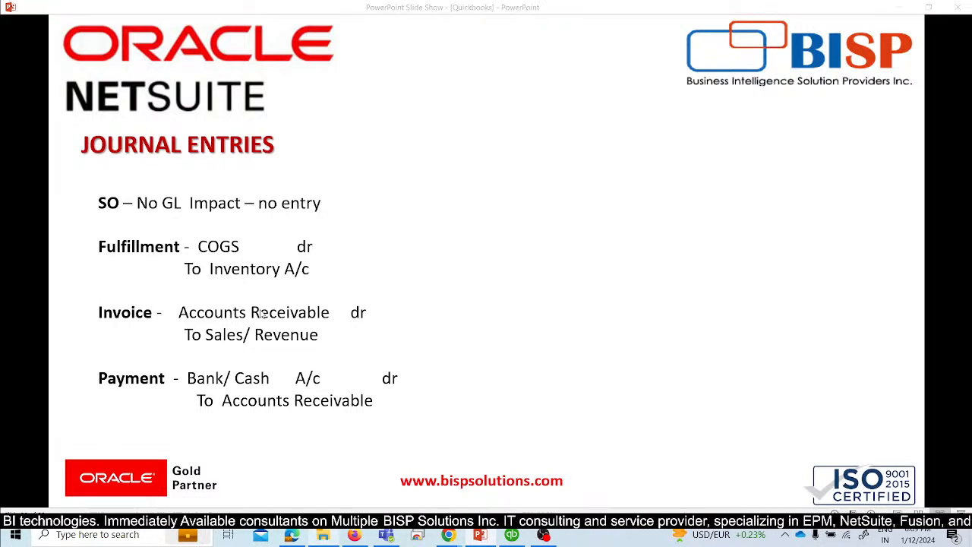
pyautogui.hotkey('alt', 'Tab')
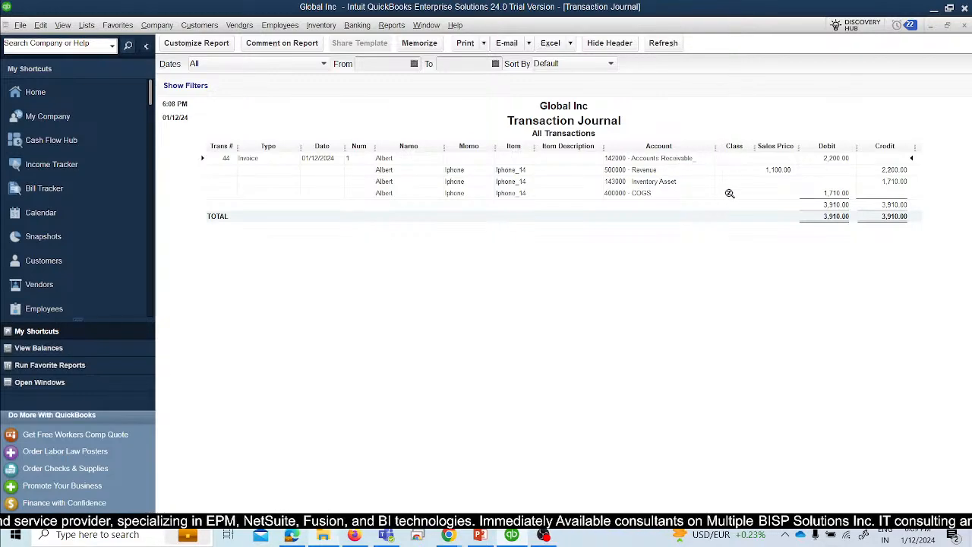
pyautogui.hotkey('alt', 'Tab')
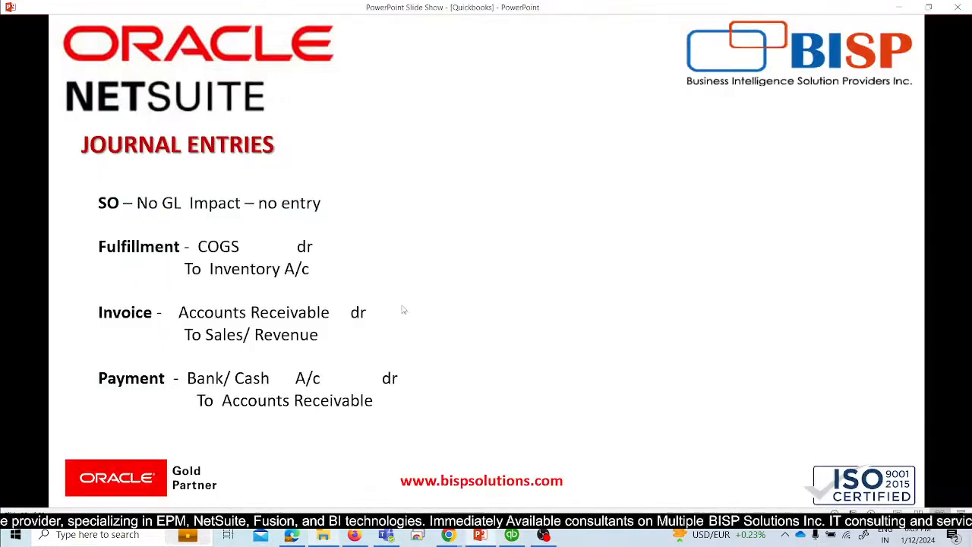
# Return to QuickBooks and open the 01/12/2024 invoice from its transaction journal's accounts receivable line, discarding changes to the blank invoice.
pyautogui.hotkey('alt', 'Tab')
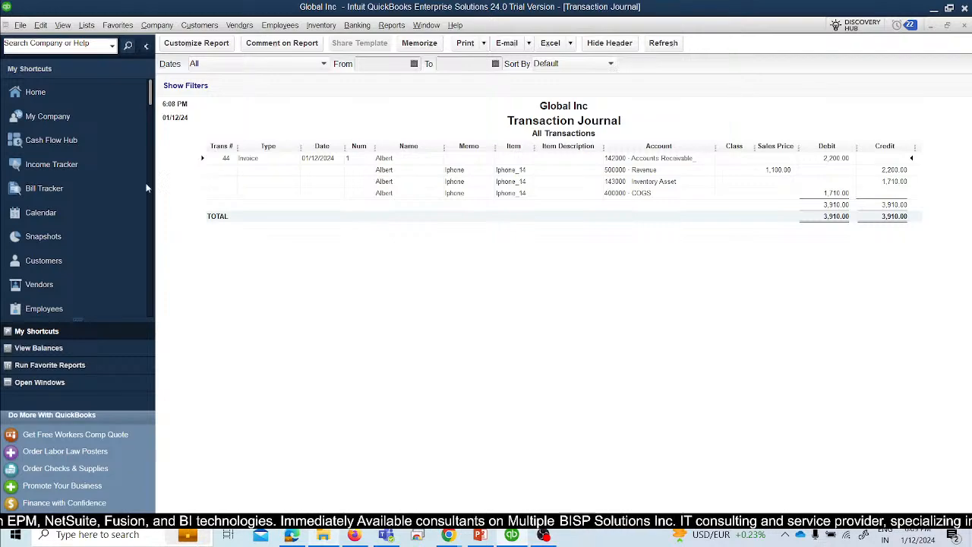
pyautogui.click(78, 99)
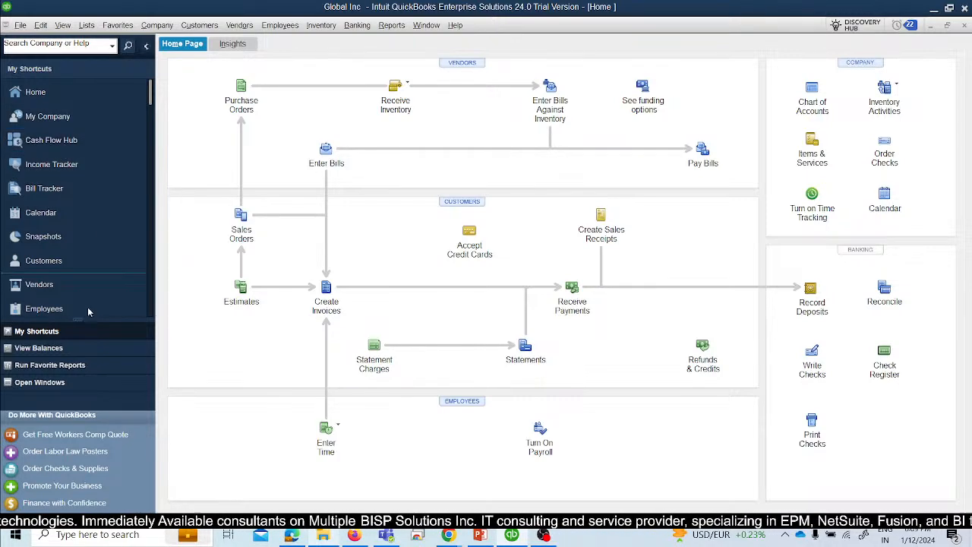
pyautogui.click(39, 381)
pyautogui.click(58, 116)
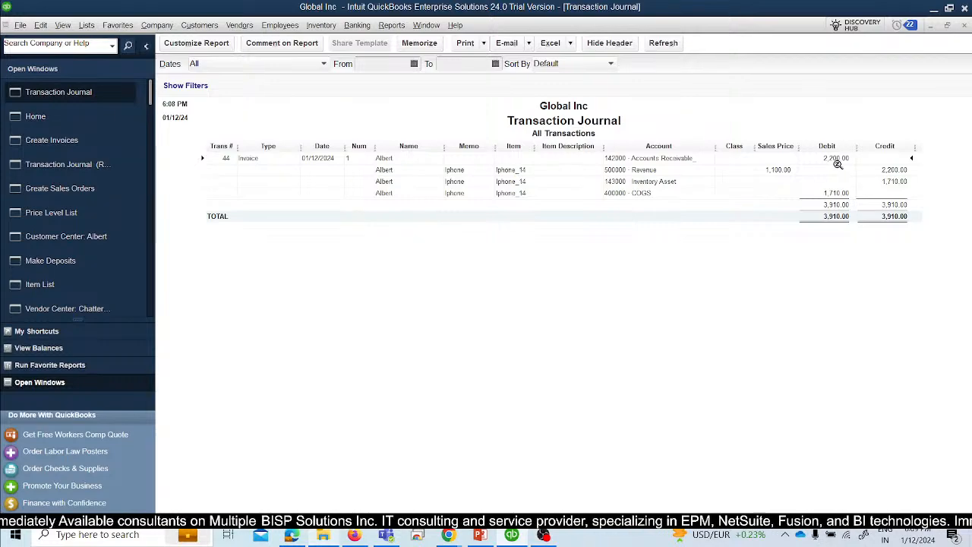
pyautogui.doubleClick(834, 157)
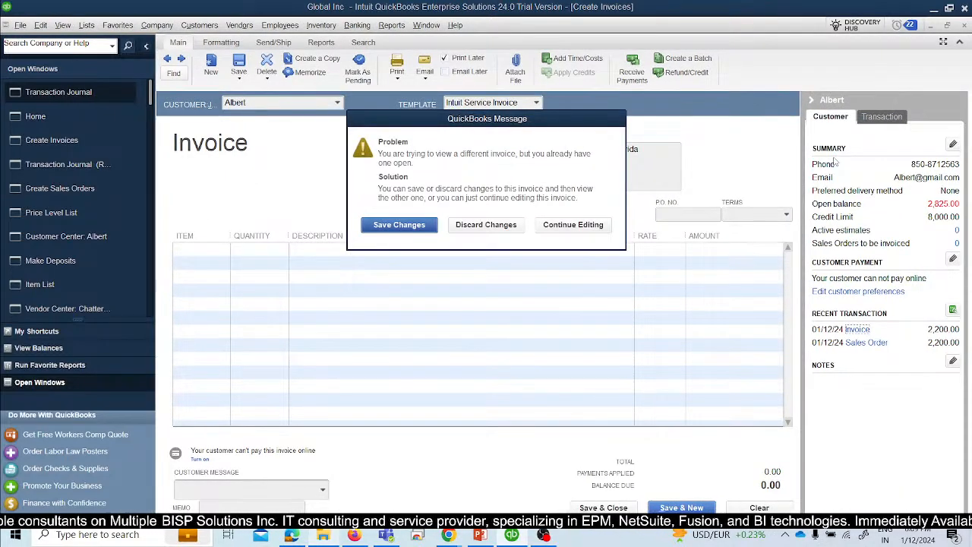
pyautogui.click(469, 225)
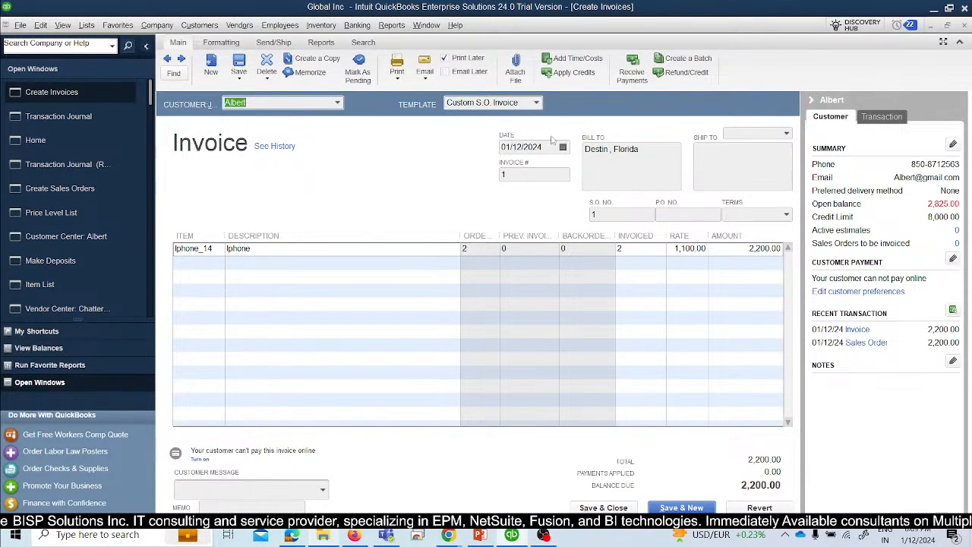
# Receive the full 2,200.00 payment for the 01/12/2024 invoice and save it to start a new payment, accepting the closed-period change.
pyautogui.click(631, 73)
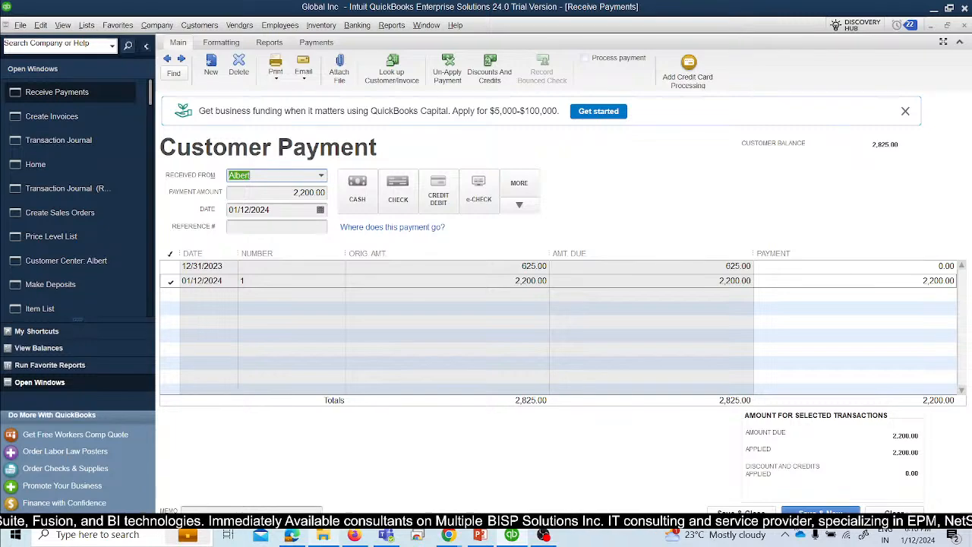
pyautogui.click(820, 511)
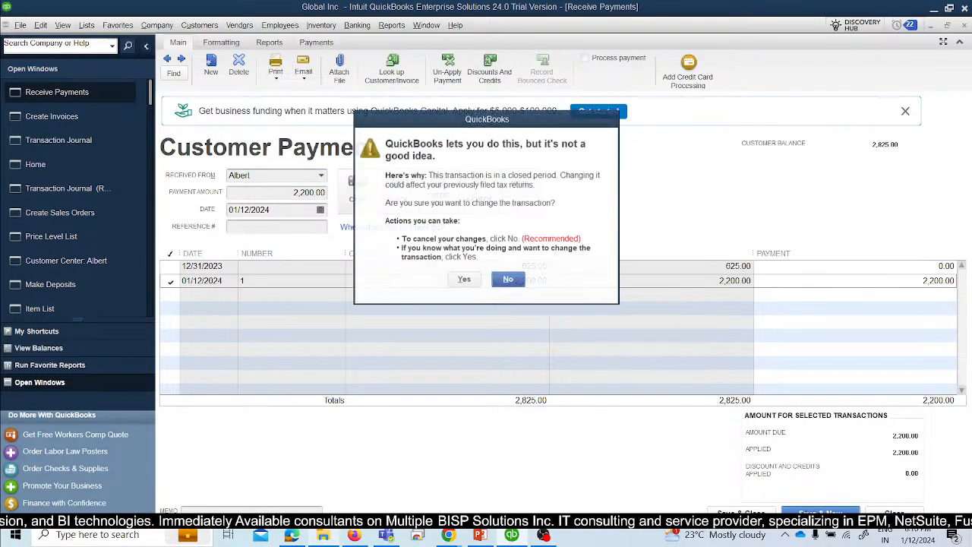
pyautogui.click(464, 279)
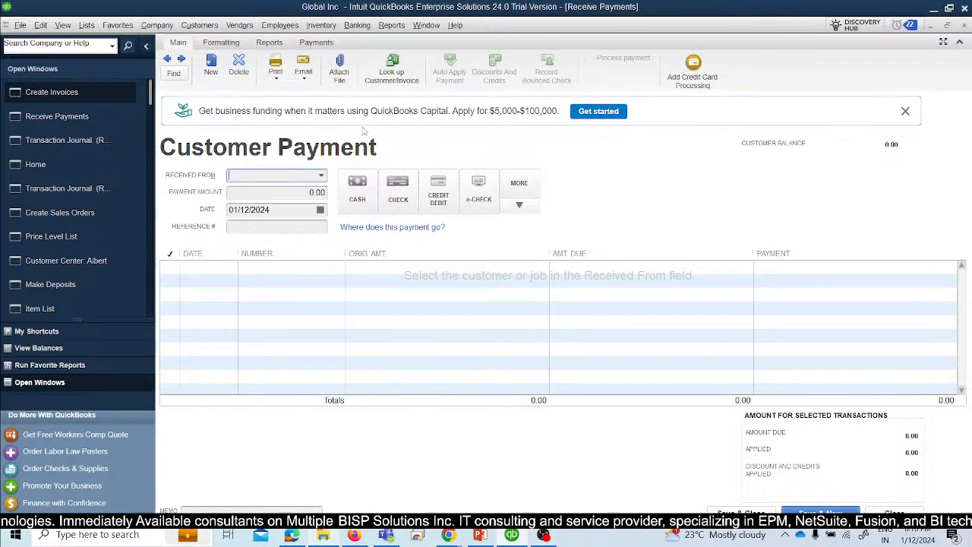
# Select the first customer in the new payment, review the Sales by Item Detail report and close the report.
pyautogui.click(311, 43)
pyautogui.click(268, 42)
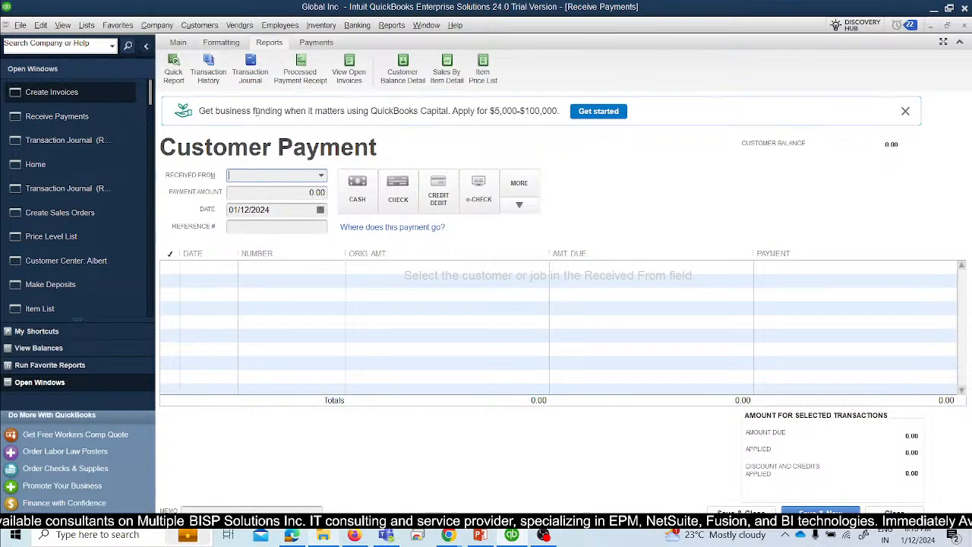
pyautogui.click(322, 176)
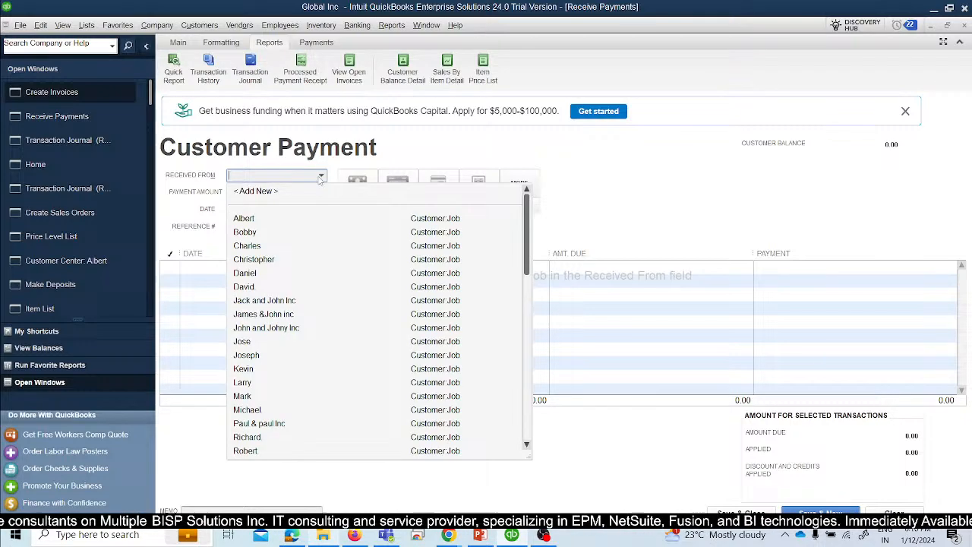
pyautogui.click(255, 219)
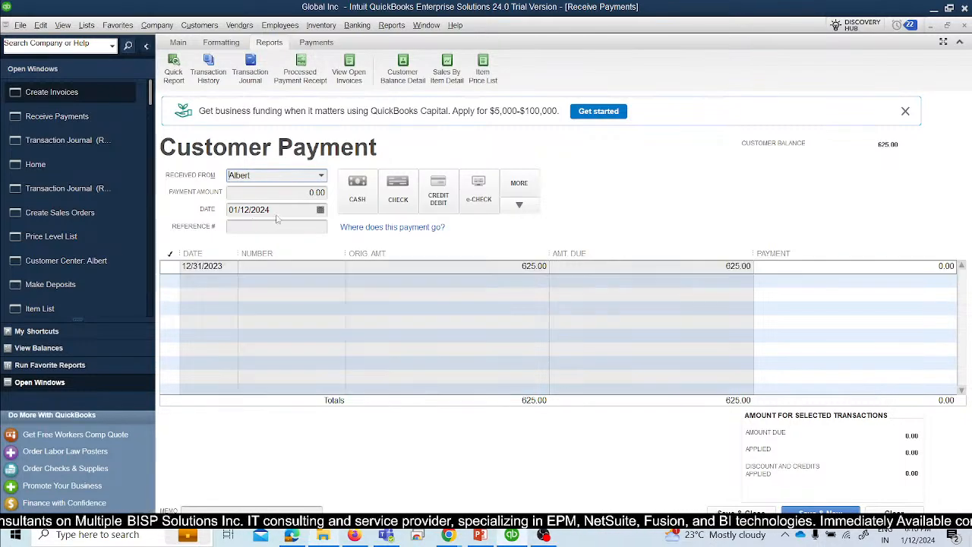
pyautogui.click(448, 69)
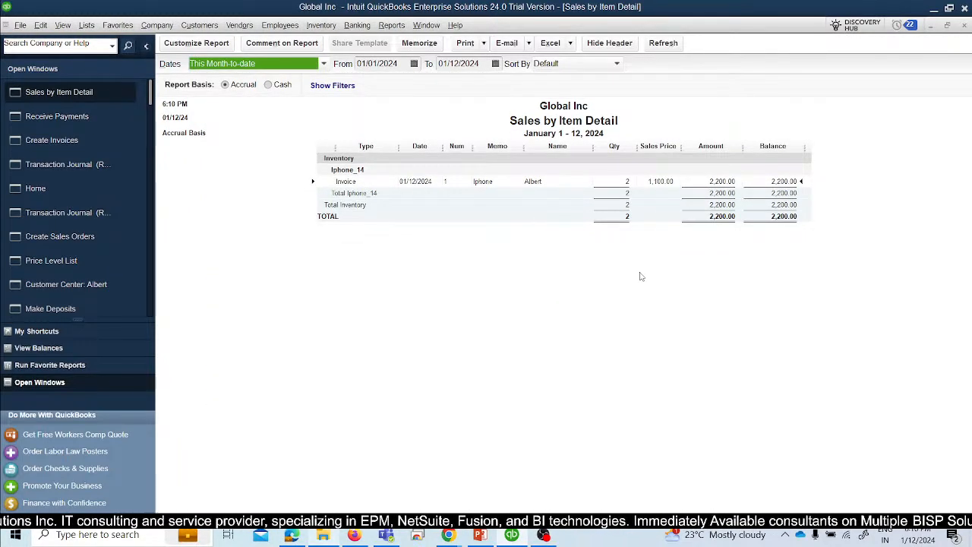
pyautogui.press('Escape')
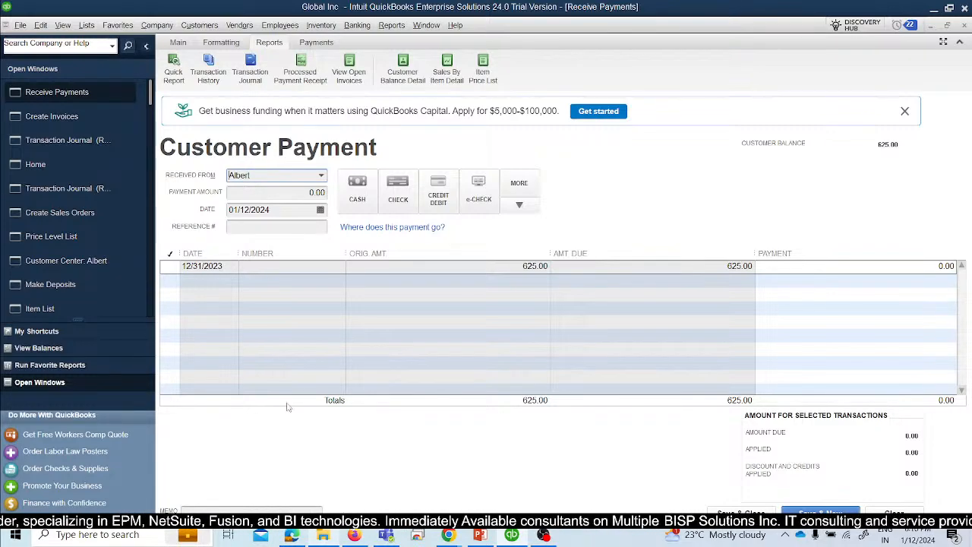
# Switch to the PowerPoint slide show and go back to the Topics slide to review the session's topics.
pyautogui.click(480, 534)
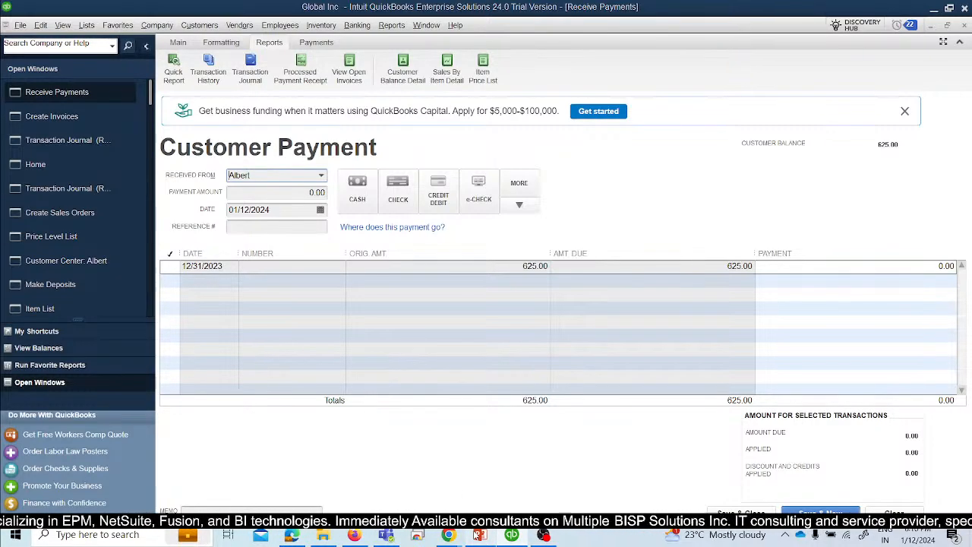
pyautogui.press('Left')
pyautogui.press('Left')
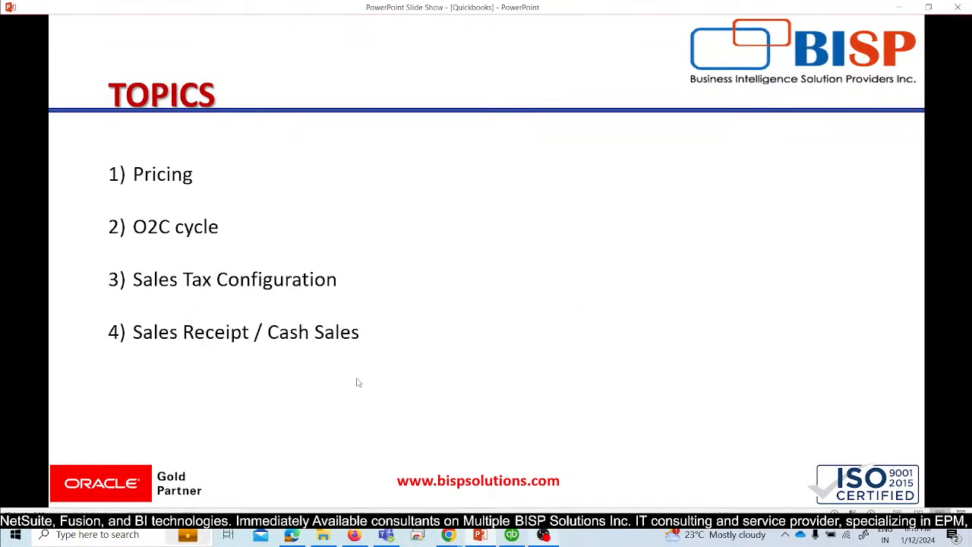
pyautogui.press('Right')
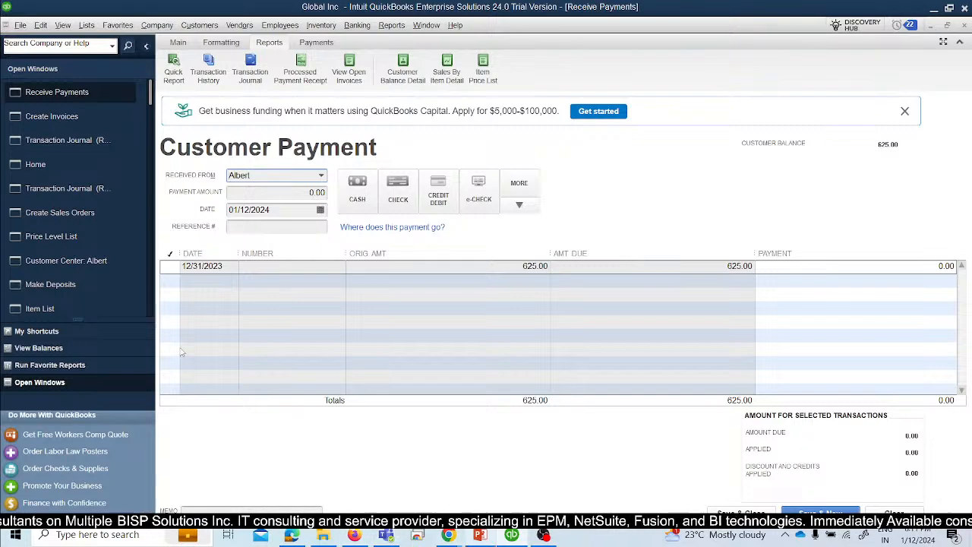
# Turn on charging sales tax in the QuickBooks company preferences for Sales Tax.
pyautogui.click(49, 161)
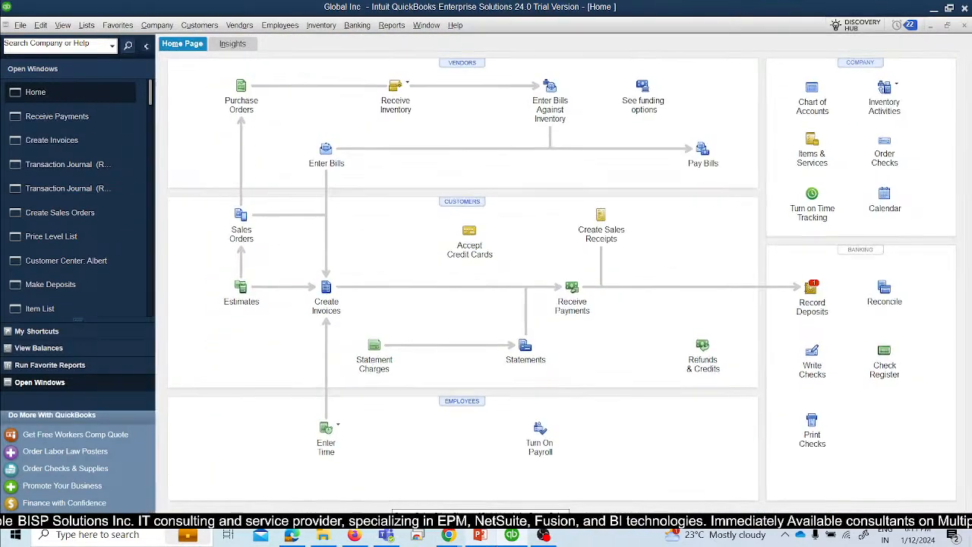
pyautogui.click(40, 25)
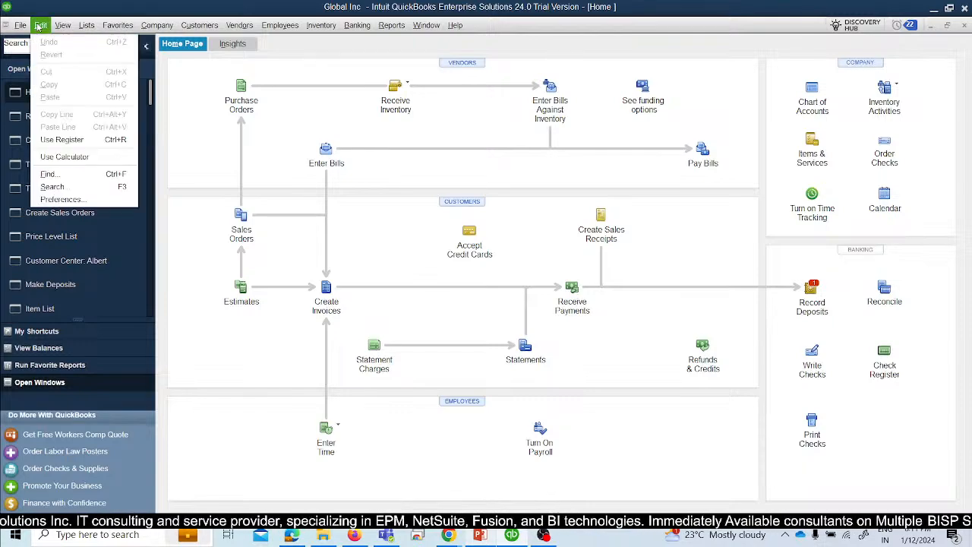
pyautogui.click(64, 199)
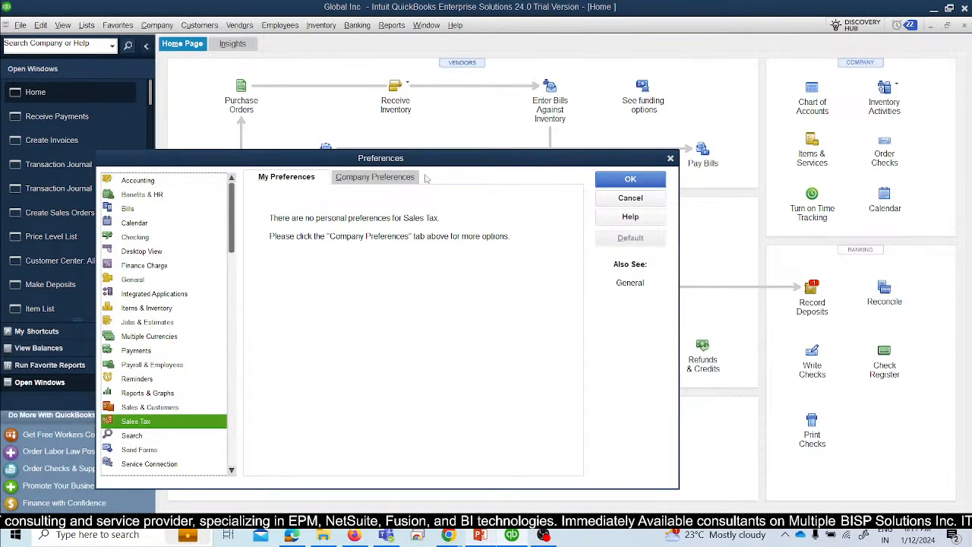
pyautogui.moveTo(427, 161); pyautogui.dragTo(482, 111)
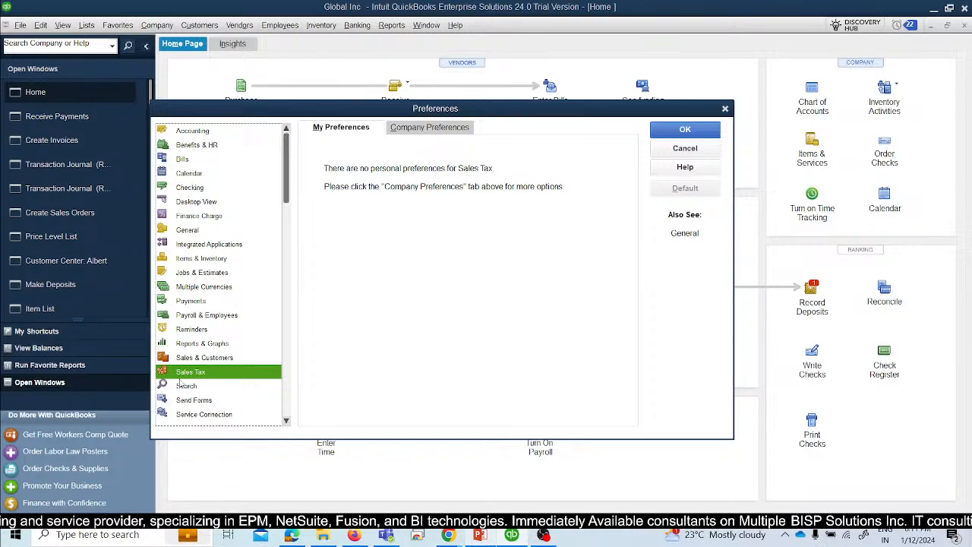
pyautogui.click(428, 129)
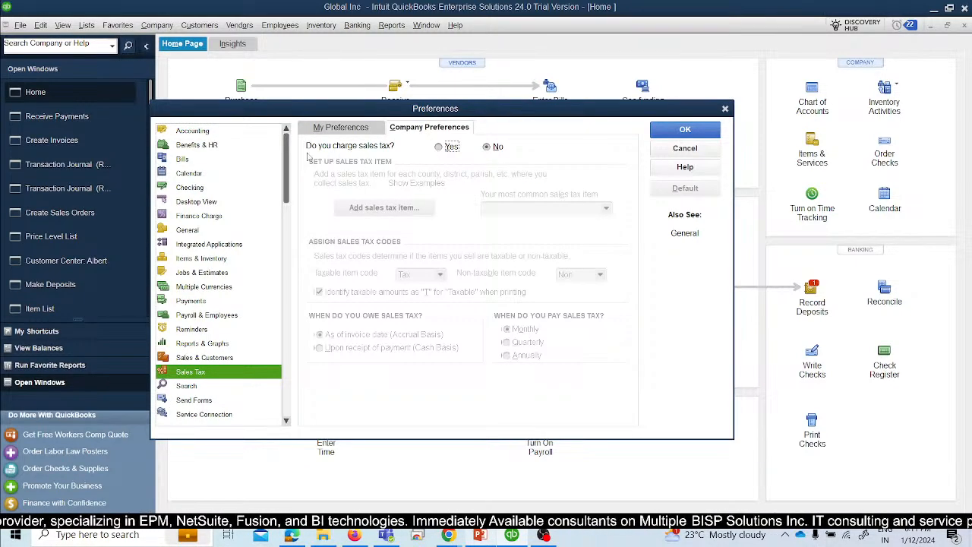
pyautogui.click(439, 147)
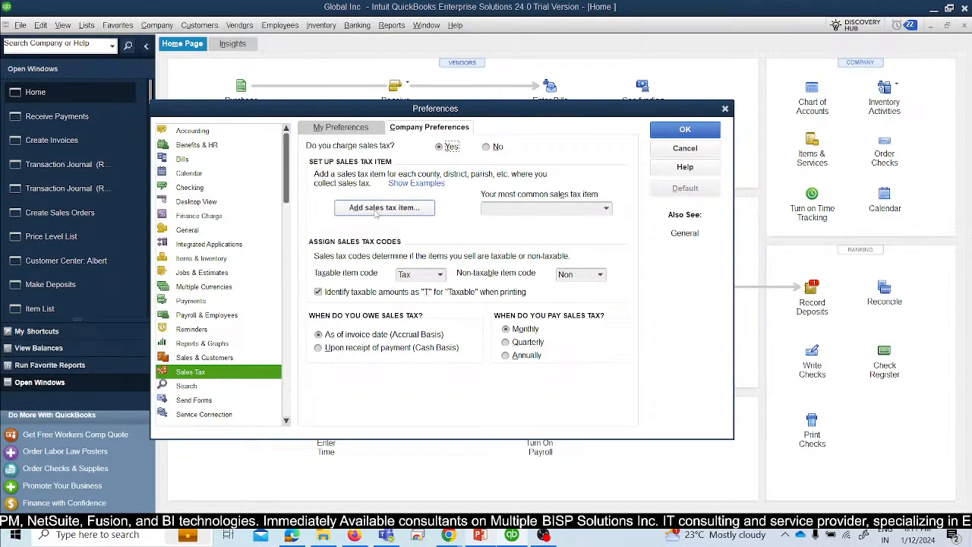
# Add a new item of type Sales Tax Item with the name and description Sales Tax.
pyautogui.click(375, 207)
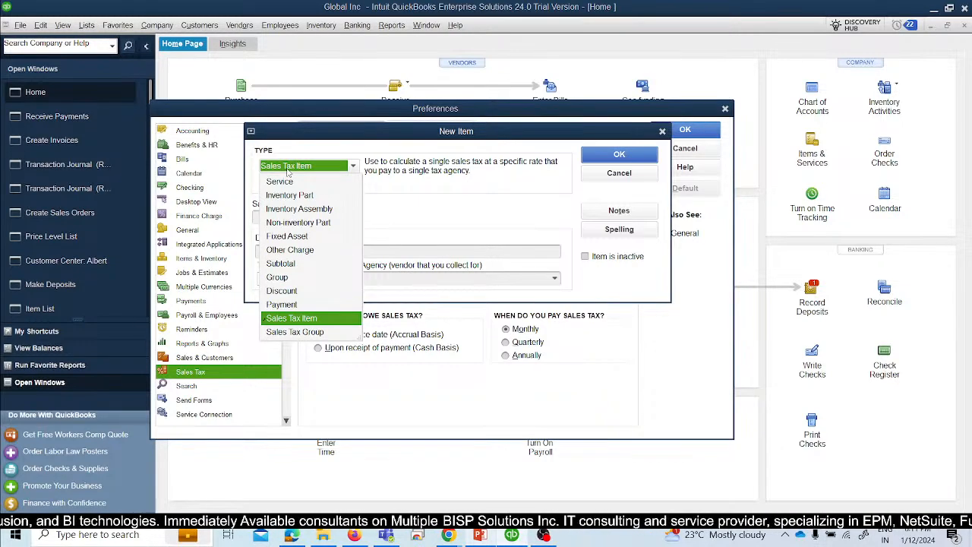
pyautogui.click(294, 318)
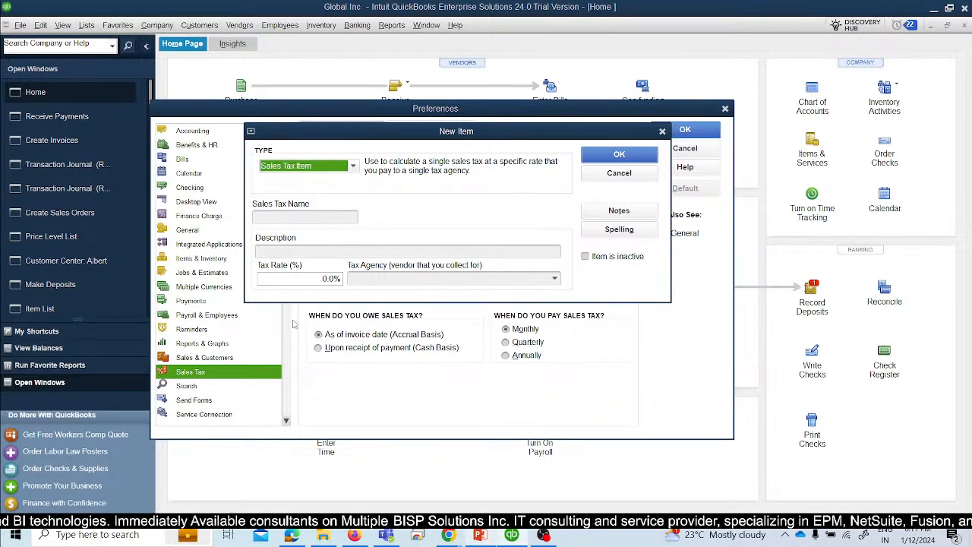
pyautogui.click(278, 217)
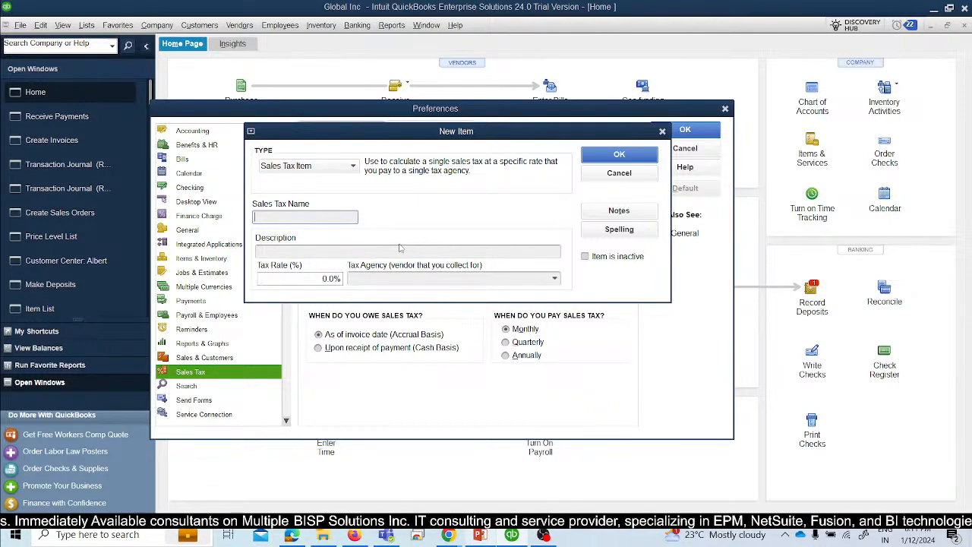
pyautogui.write('sales Tax')
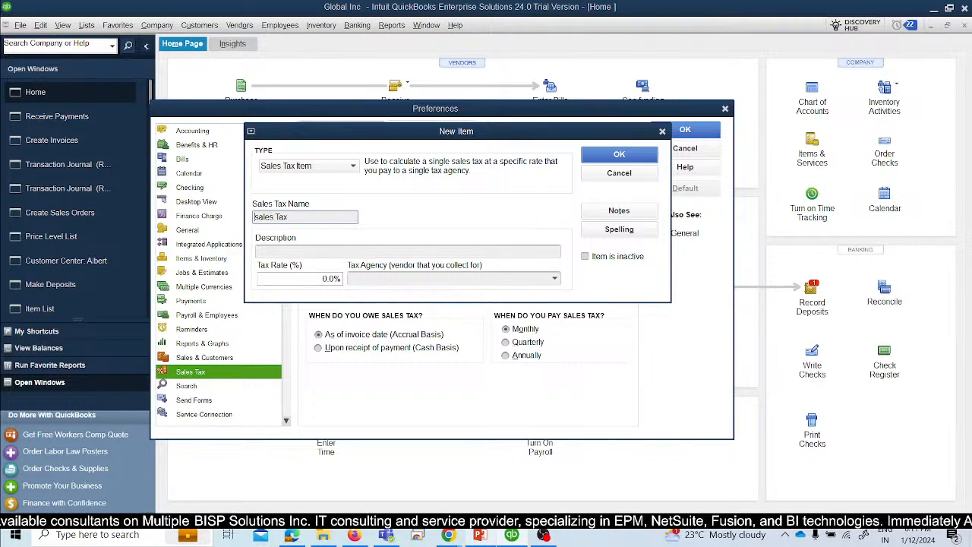
pyautogui.press('Delete')
pyautogui.write('S')
pyautogui.click(406, 247)
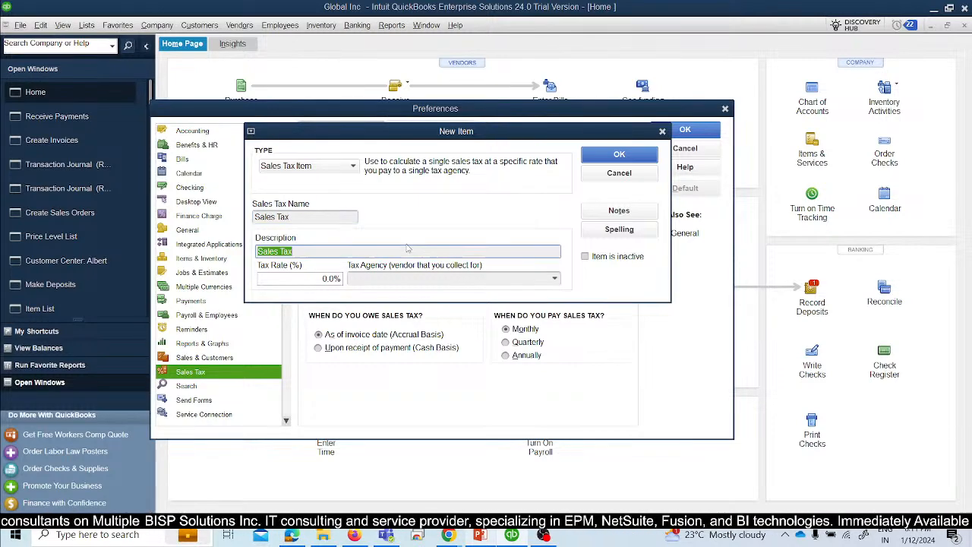
# Set the tax rate to 7.0% and the tax agency to Department of Revenue, and save the sales tax item.
pyautogui.click(320, 278)
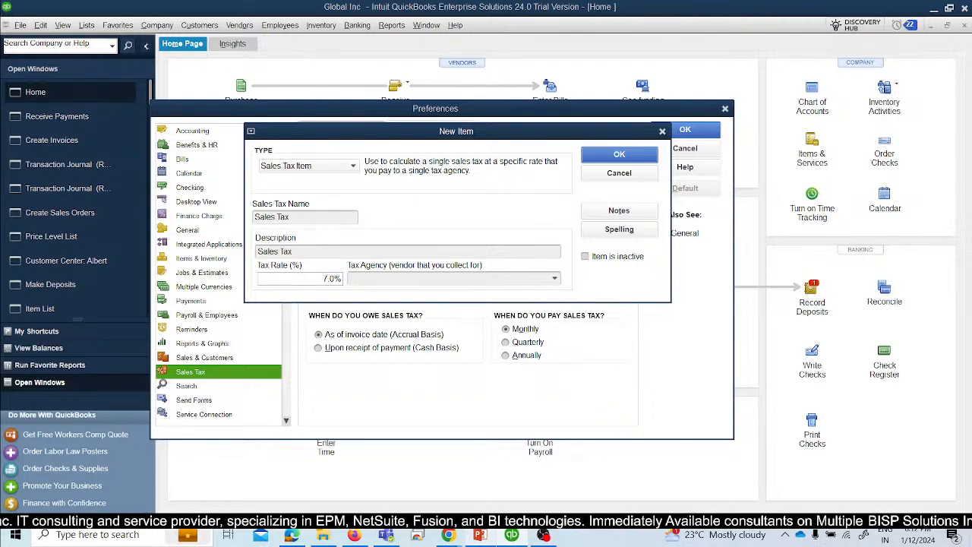
pyautogui.press('Tab')
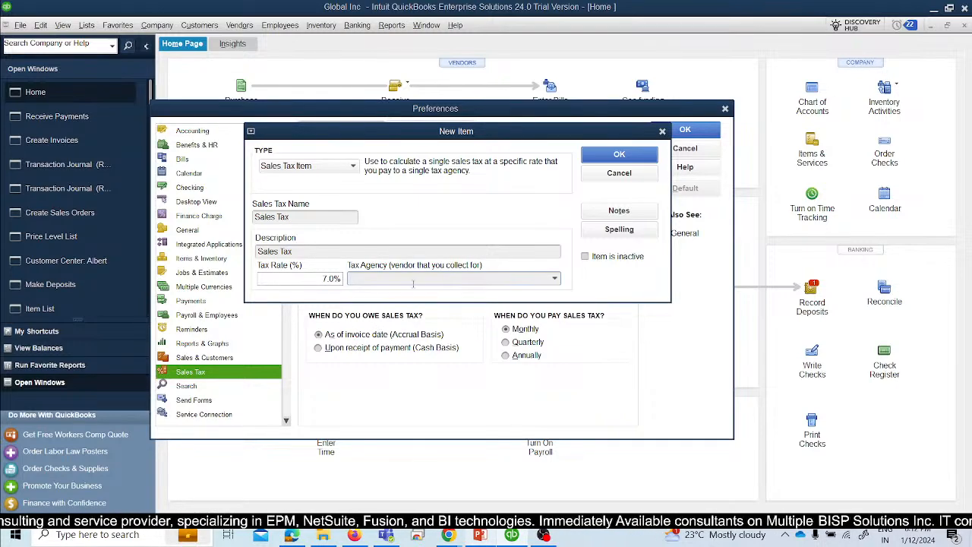
pyautogui.click(555, 280)
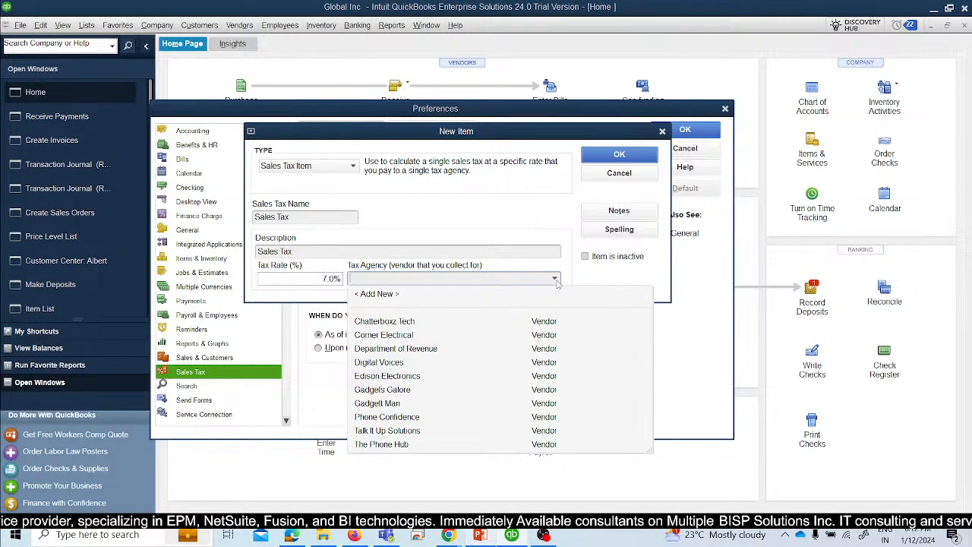
pyautogui.click(385, 348)
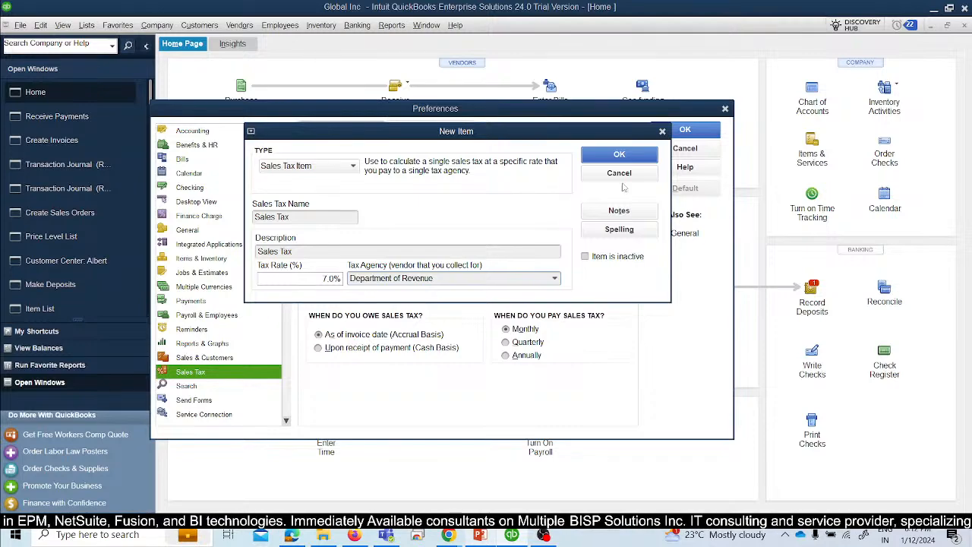
pyautogui.click(618, 153)
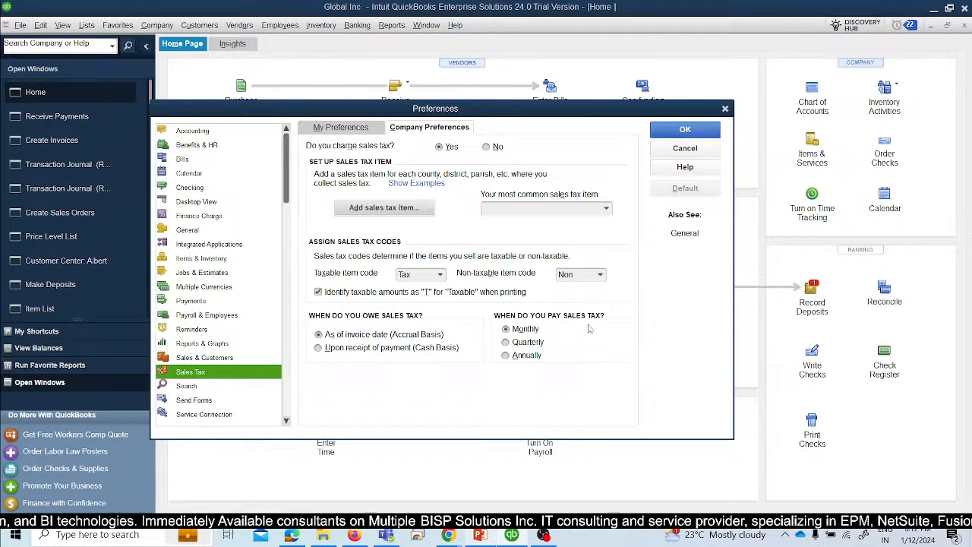
# Set sales tax to be paid quarterly and save the preferences, making all existing customers, non-inventory parts and inventory parts taxable.
pyautogui.click(506, 343)
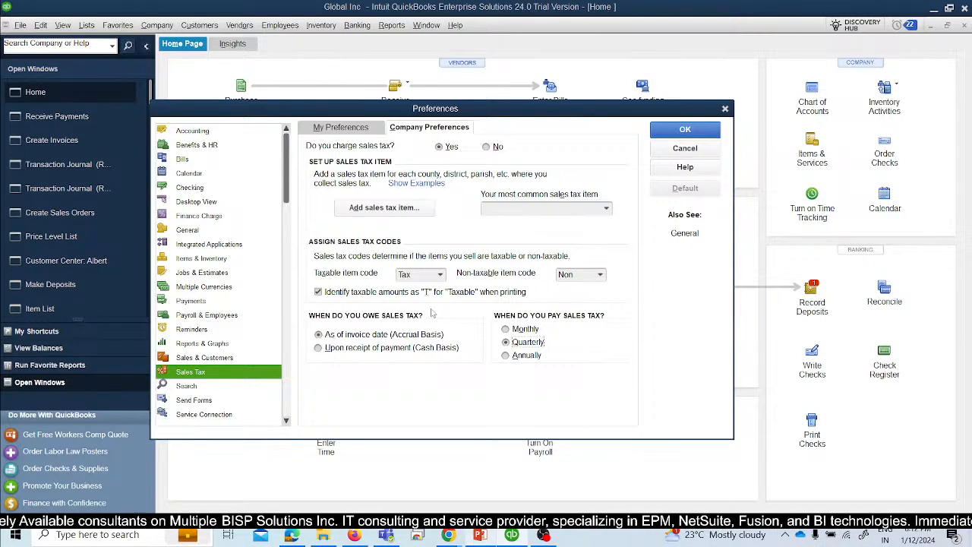
pyautogui.click(672, 129)
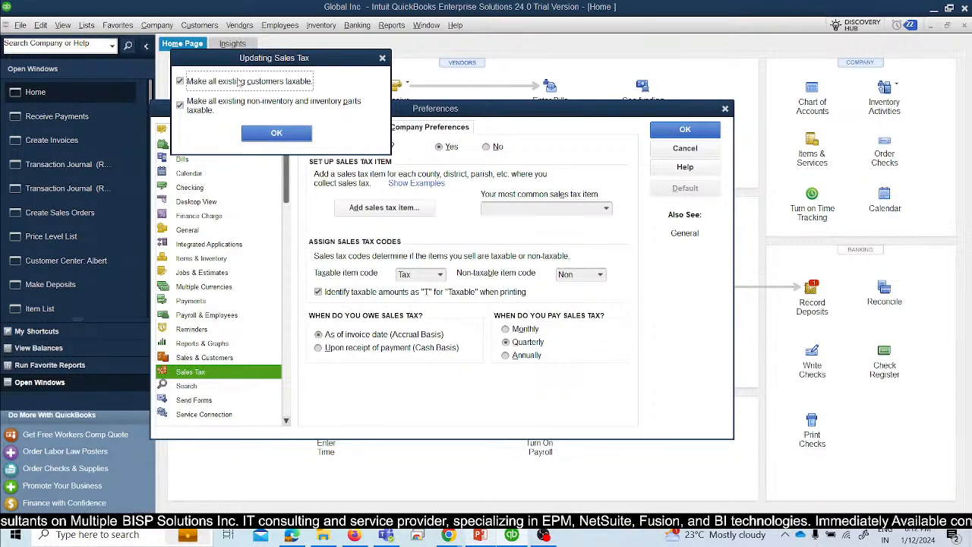
pyautogui.click(275, 134)
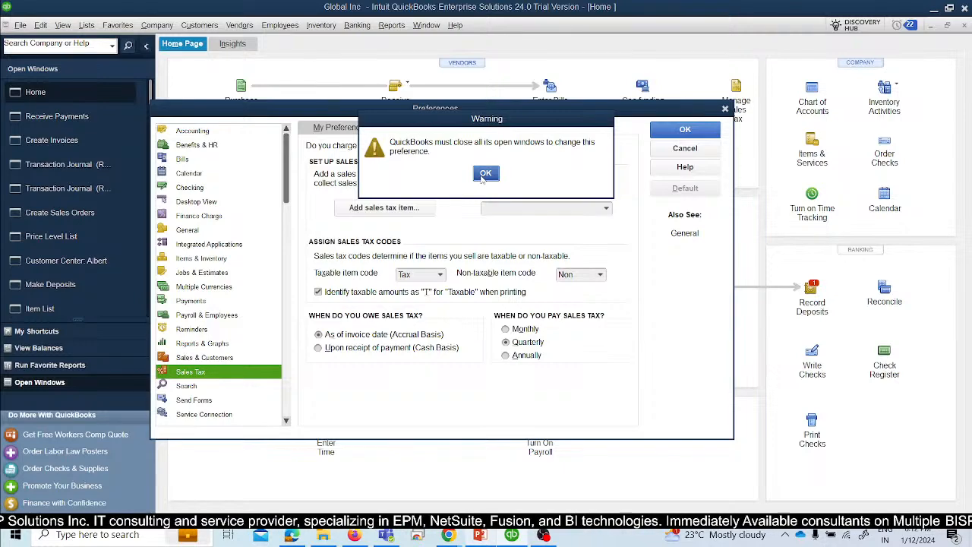
# Allow all open windows to close, discarding unrecorded transactions, refreshing the first report, and declining to memorize or refresh the other reports.
pyautogui.click(483, 174)
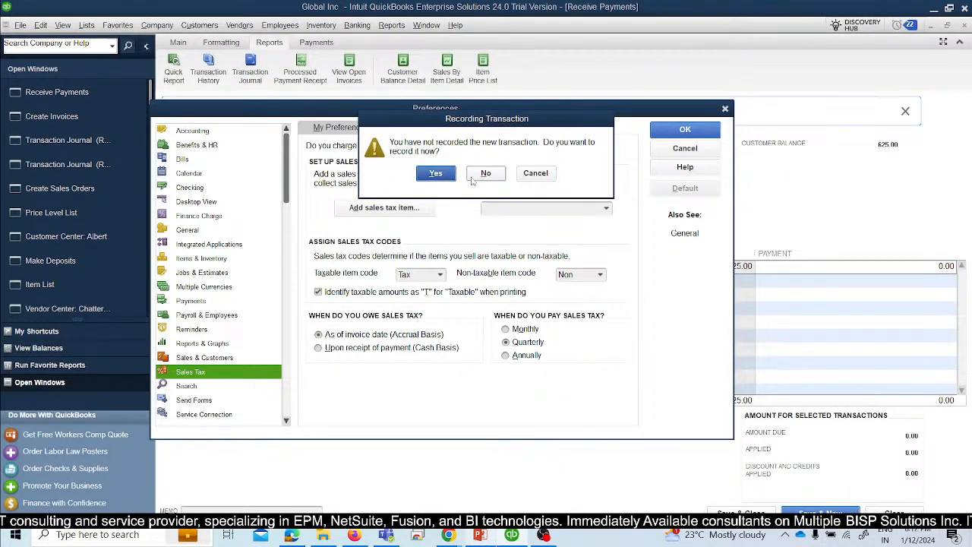
pyautogui.click(478, 176)
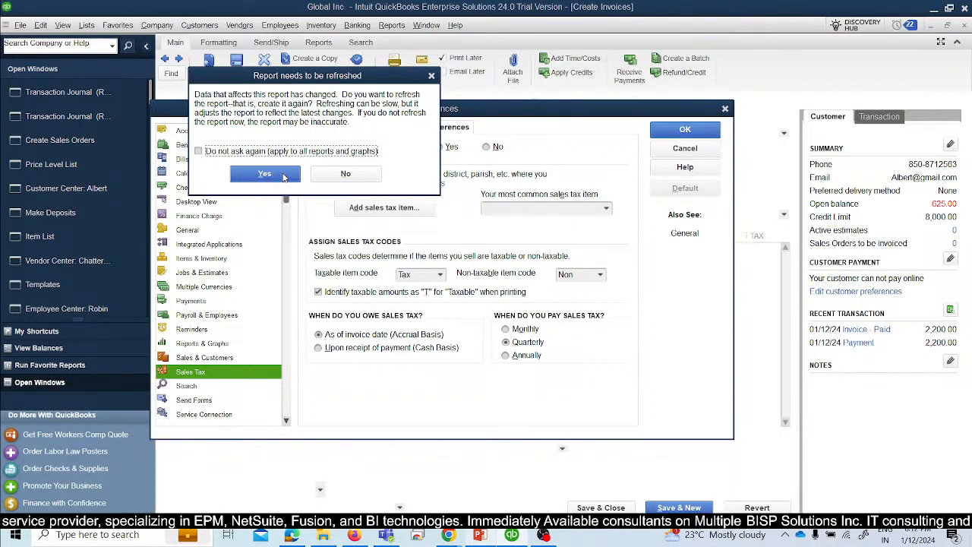
pyautogui.click(283, 176)
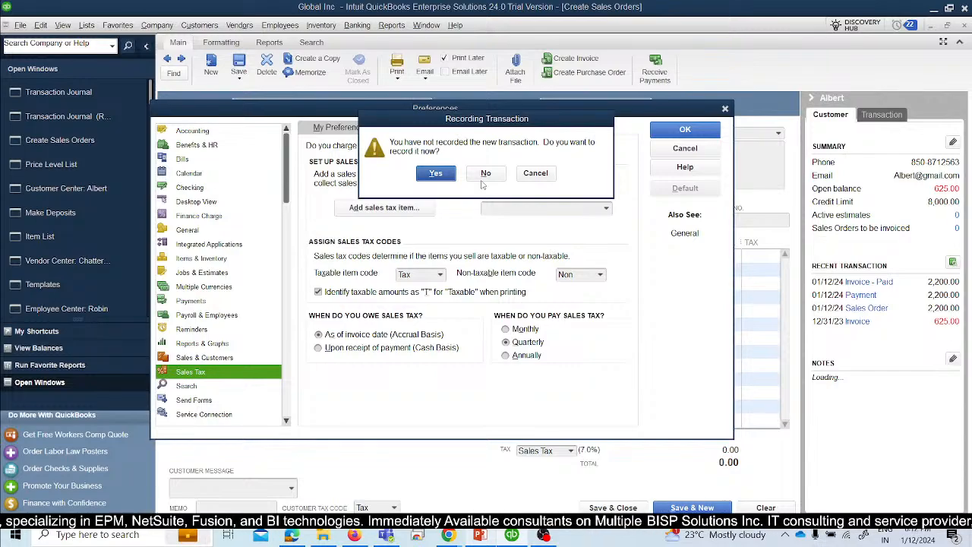
pyautogui.click(482, 179)
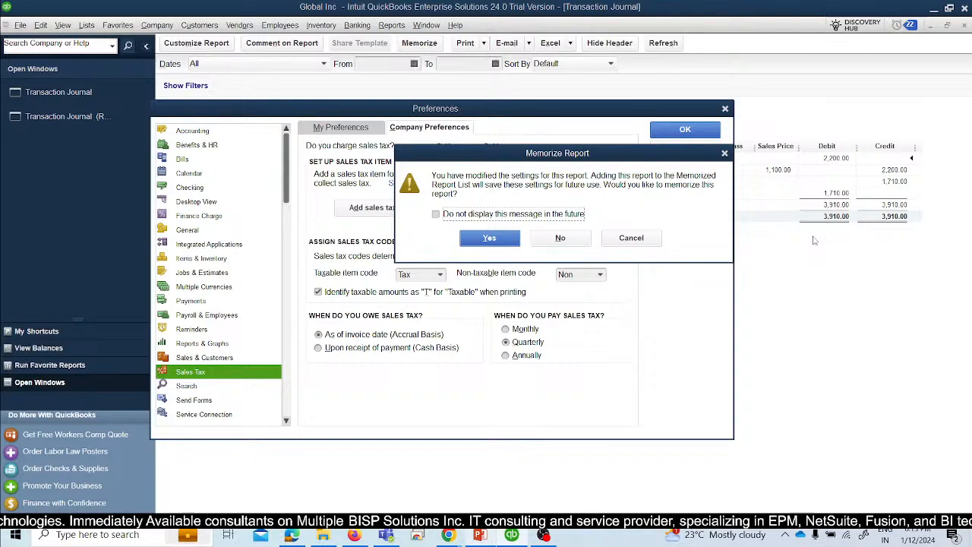
pyautogui.click(545, 238)
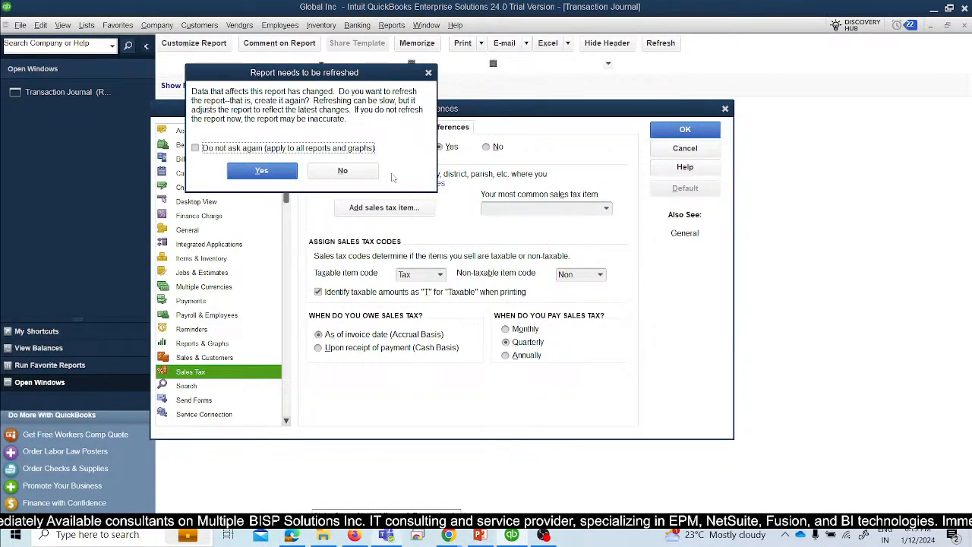
pyautogui.click(342, 170)
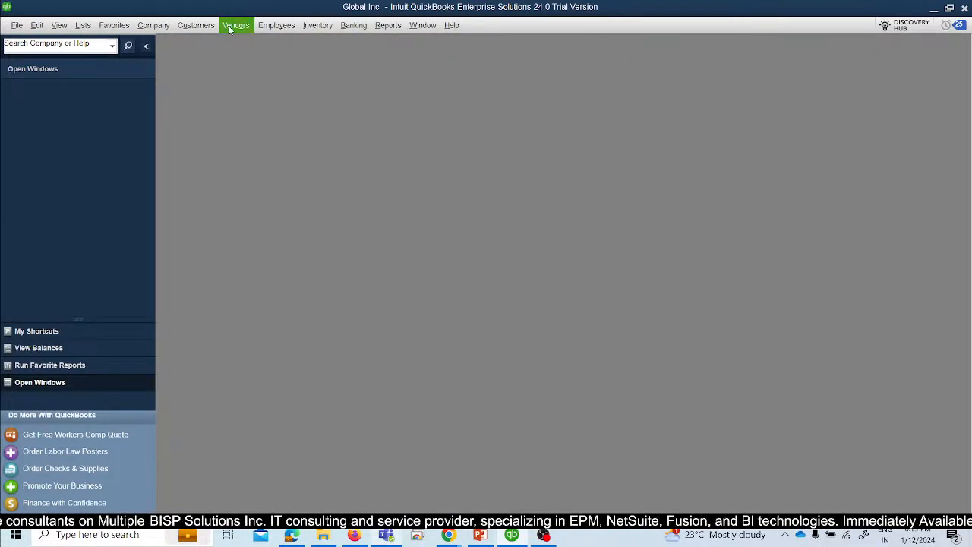
# Reopen the Home page and check the Topics slide in the PowerPoint slide show before returning to QuickBooks.
pyautogui.click(114, 25)
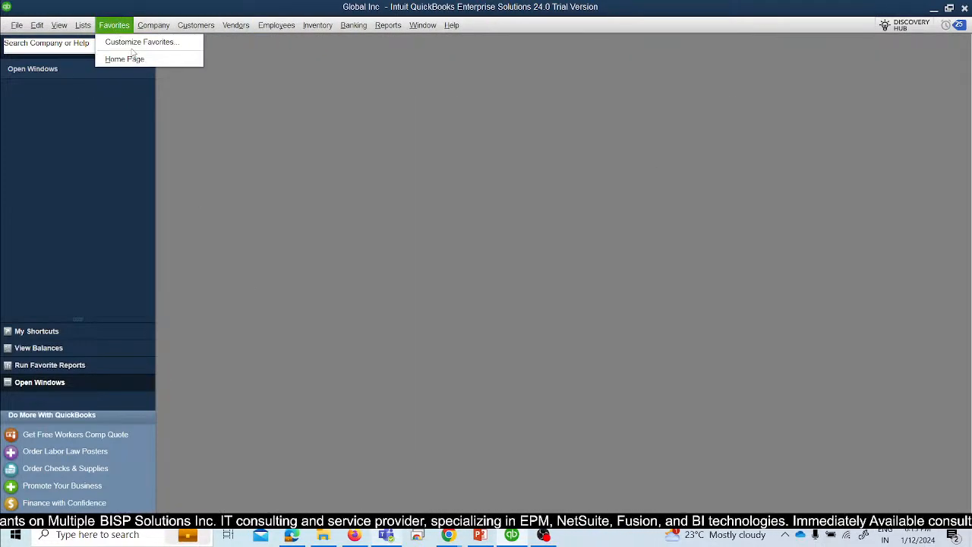
pyautogui.click(124, 58)
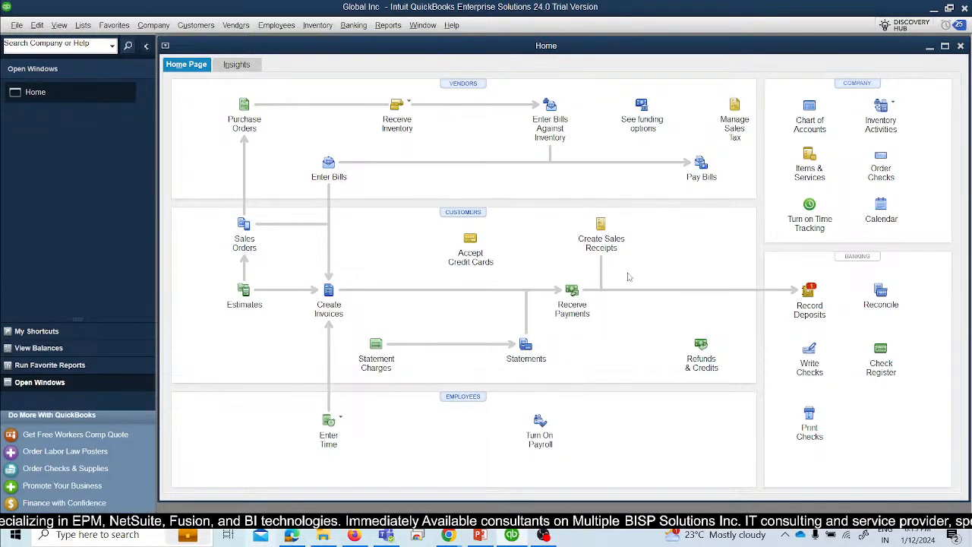
pyautogui.click(478, 536)
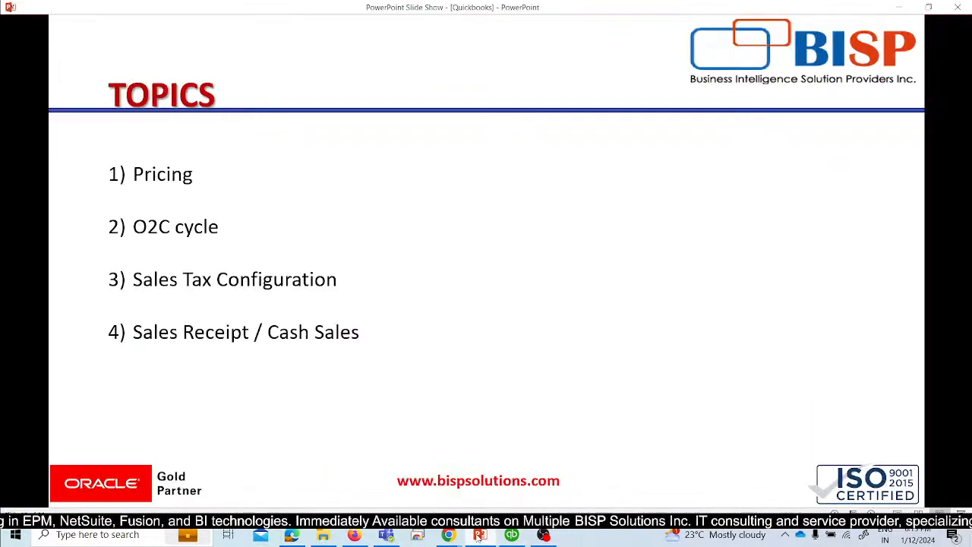
pyautogui.click(479, 536)
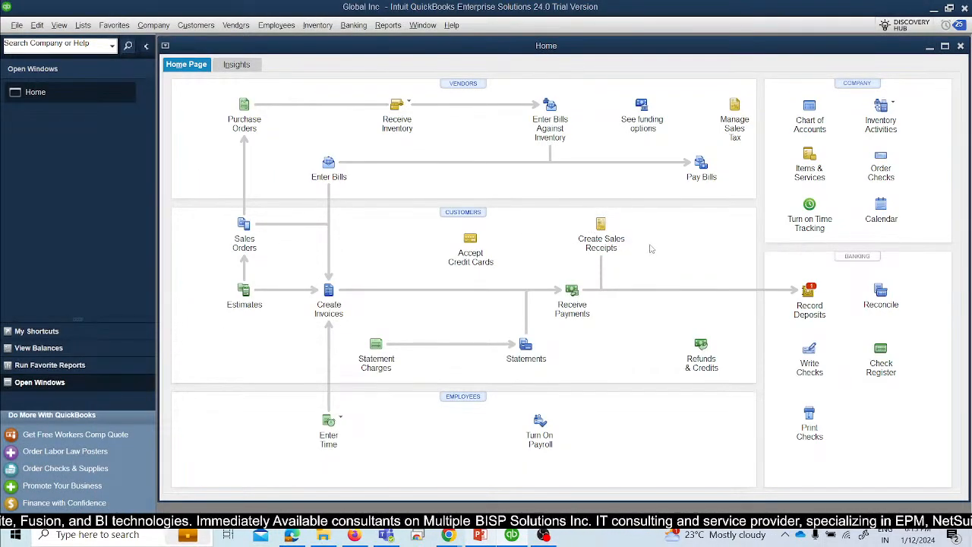
# Open a new sales receipt in a maximized window and assign it to the second customer listed.
pyautogui.click(599, 227)
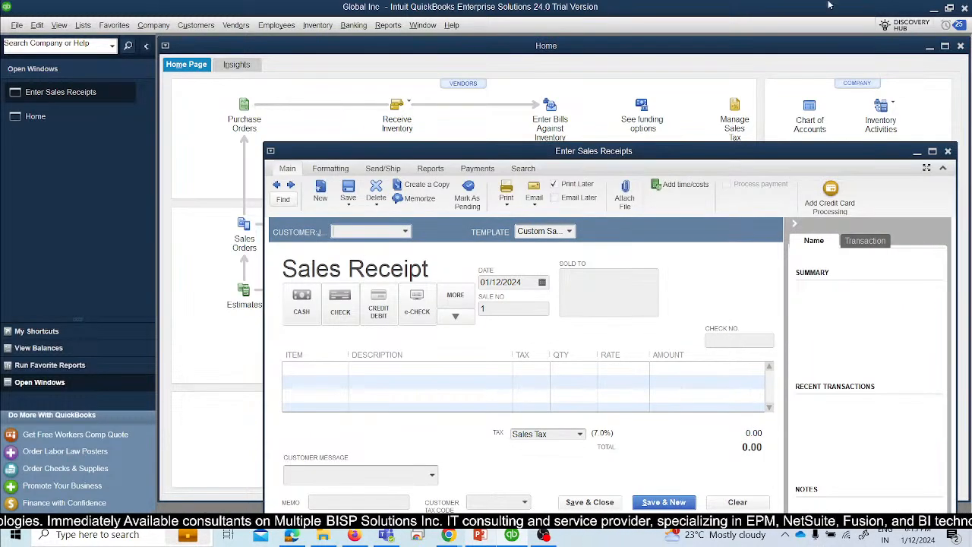
pyautogui.click(932, 151)
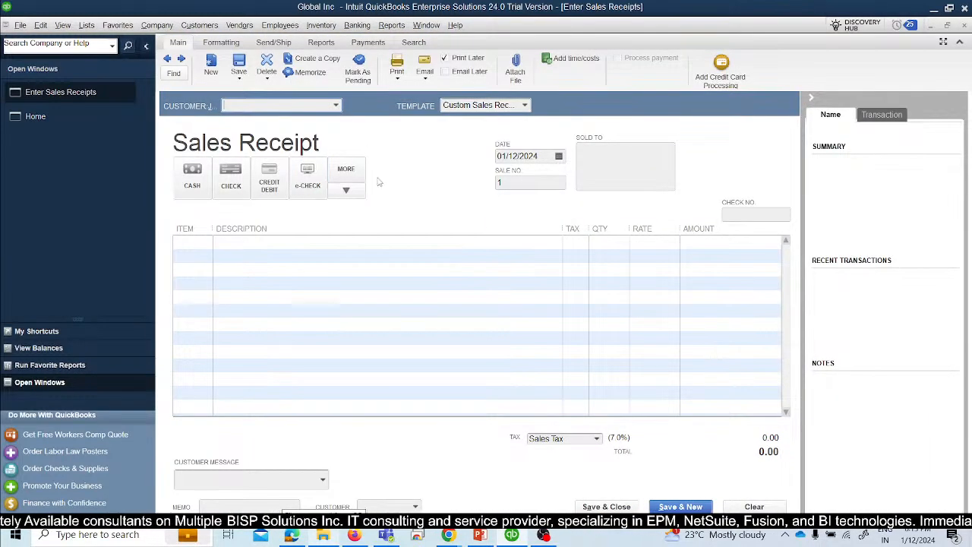
pyautogui.click(337, 107)
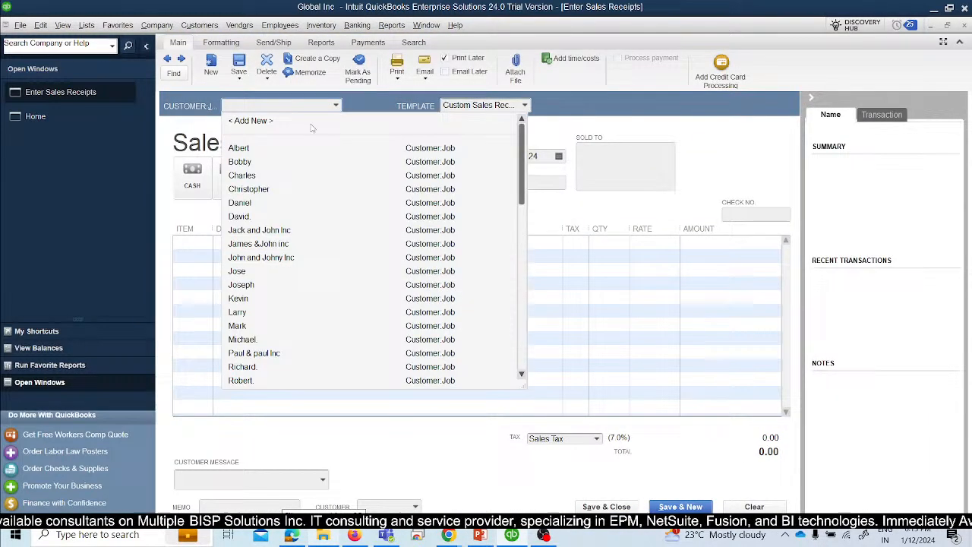
pyautogui.click(245, 163)
# Add the item Iphone_14 with a quantity of 1 to the first line of the sales receipt.
pyautogui.click(207, 247)
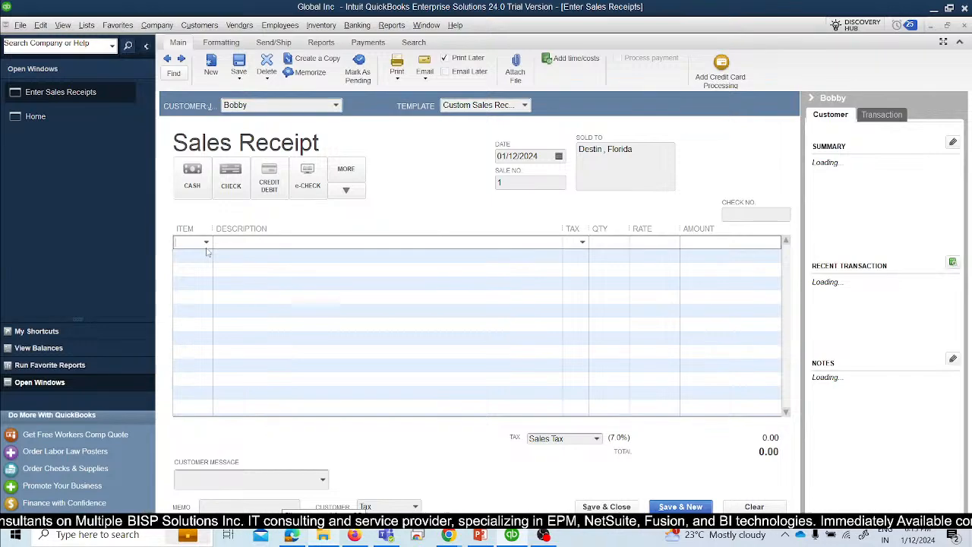
pyautogui.click(207, 241)
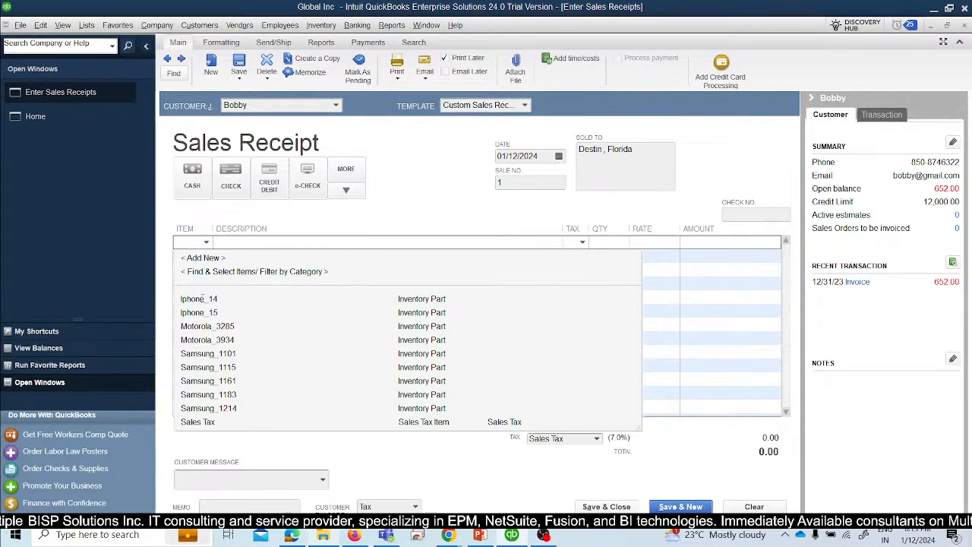
pyautogui.click(199, 298)
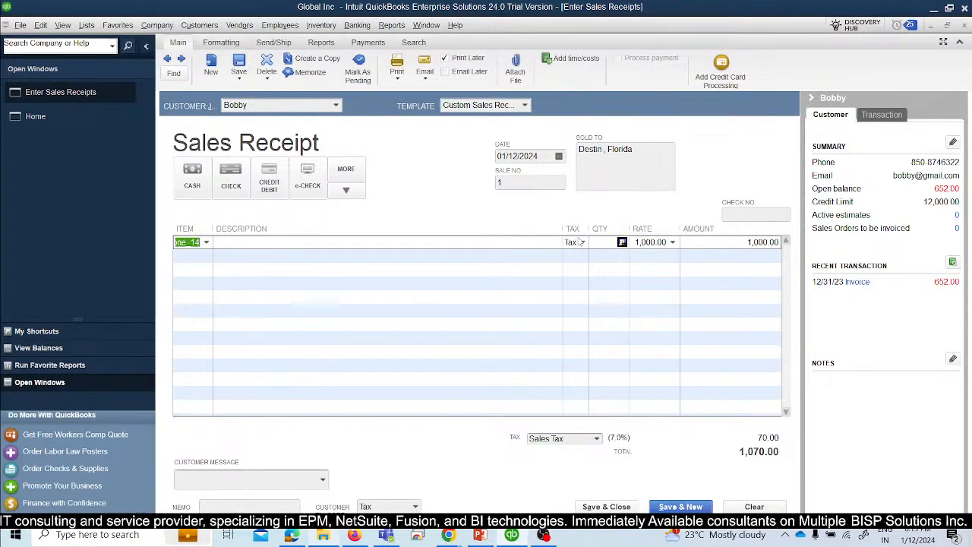
pyautogui.click(608, 245)
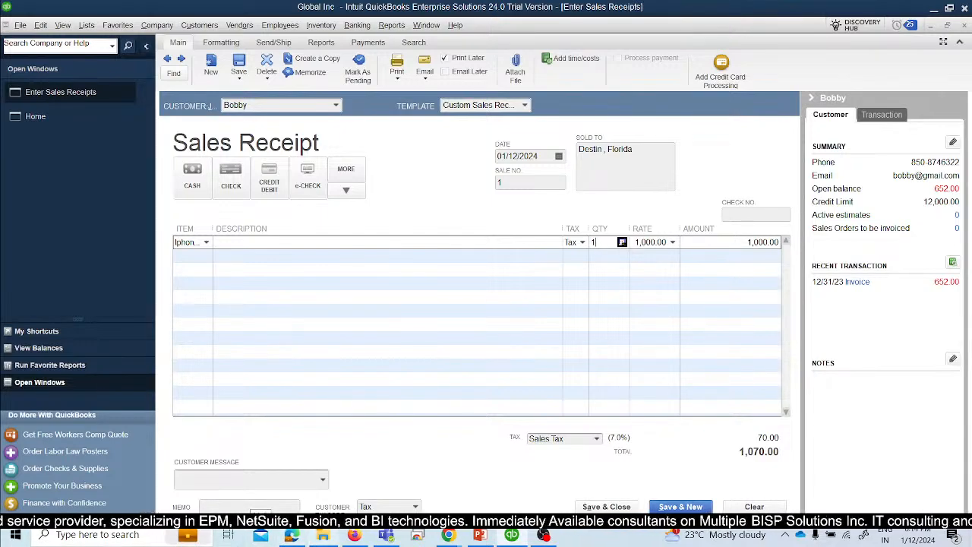
pyautogui.write('1')
pyautogui.press('Tab')
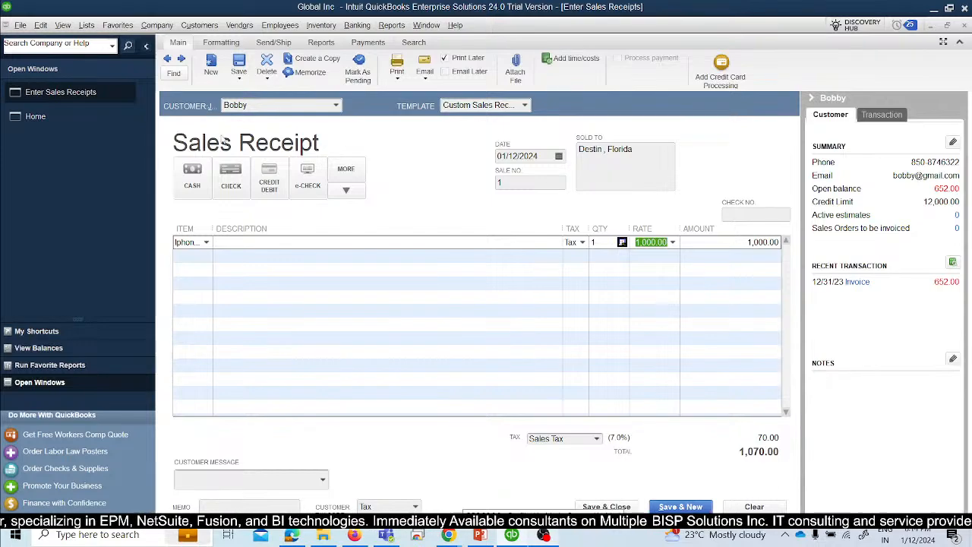
pyautogui.click(748, 245)
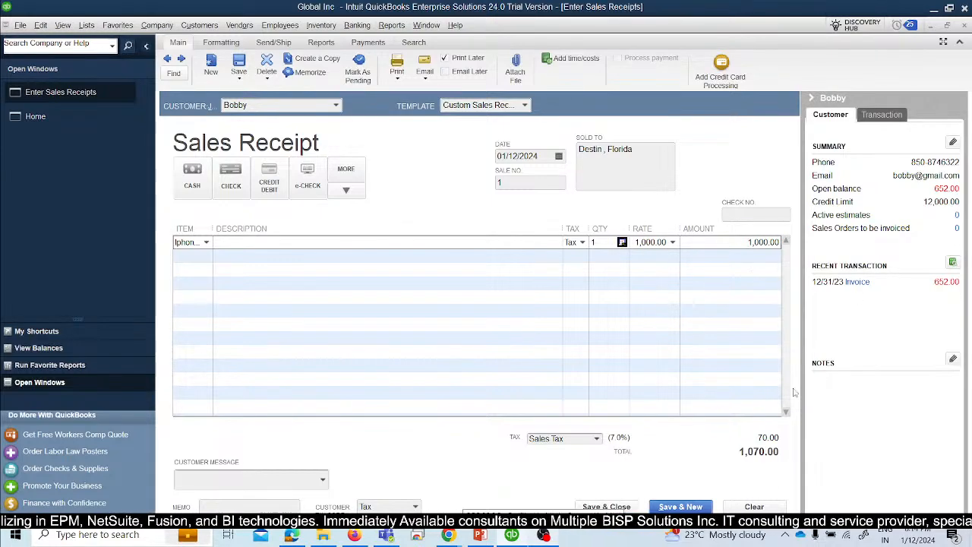
pyautogui.press('Tab')
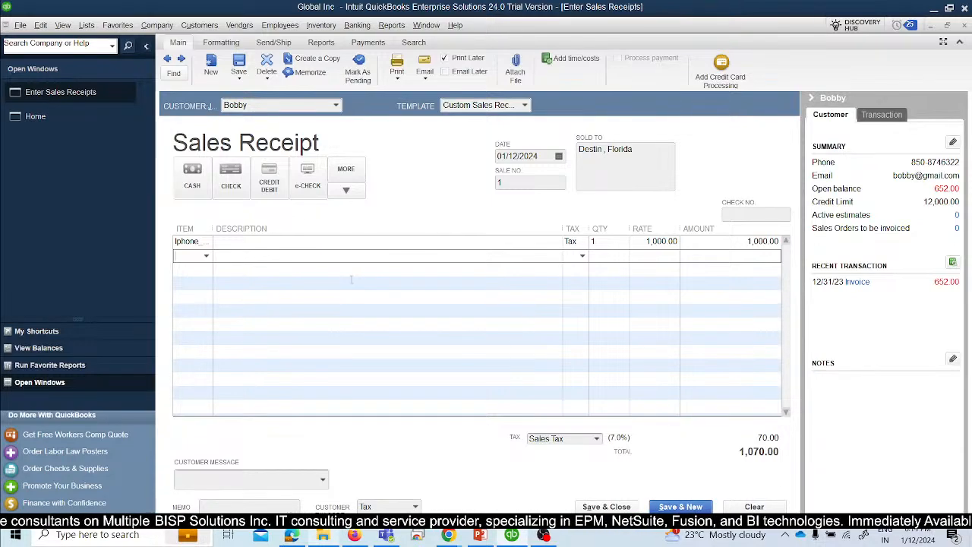
# Set the payment method to Check, save the sales receipt and start a new one for the same customer.
pyautogui.click(238, 186)
pyautogui.click(665, 507)
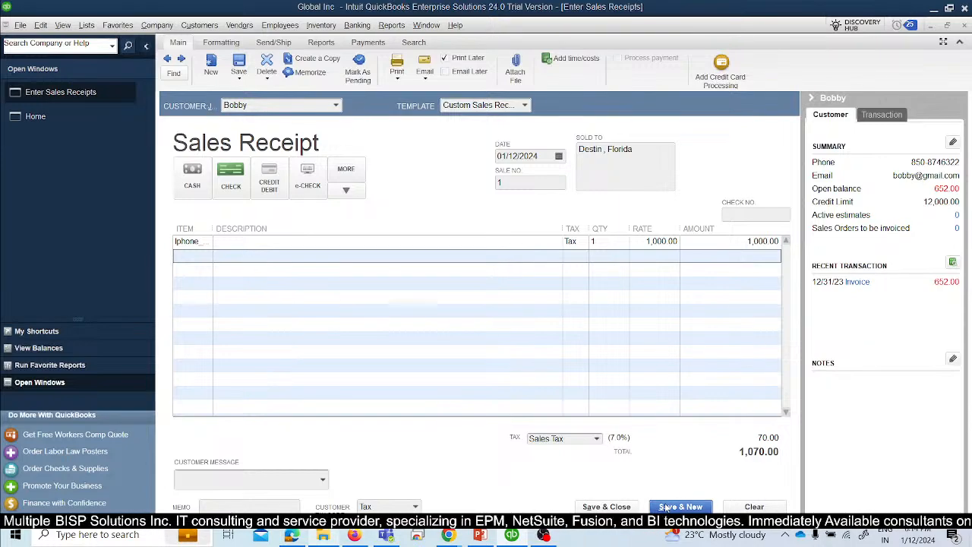
pyautogui.click(463, 282)
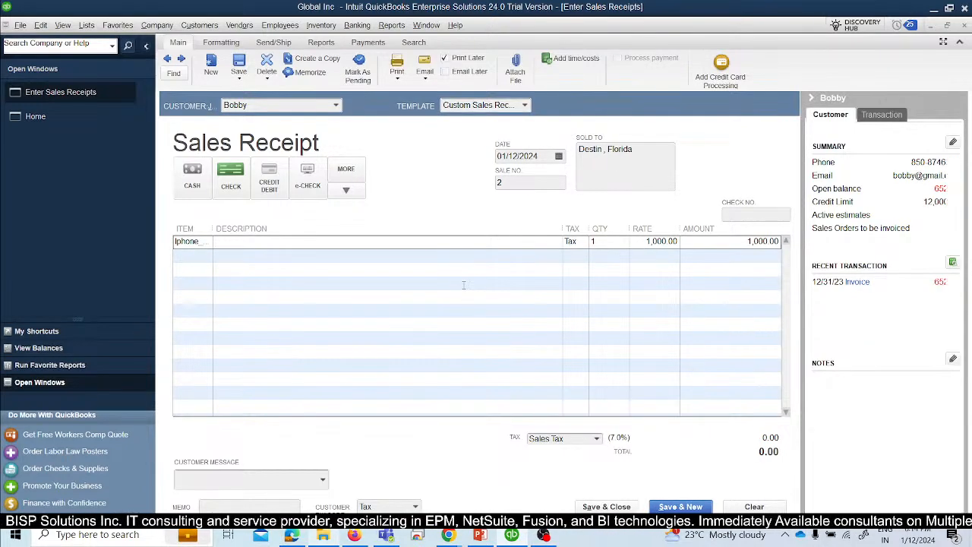
pyautogui.click(335, 108)
pyautogui.click(250, 162)
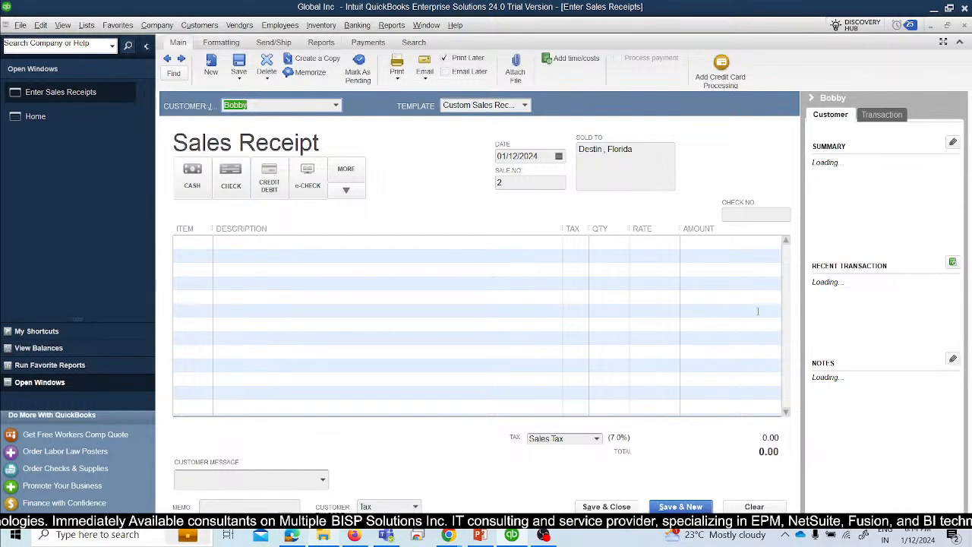
# View the Sales by Item Detail report with a wider Qty column, and close it without memorizing it.
pyautogui.click(311, 44)
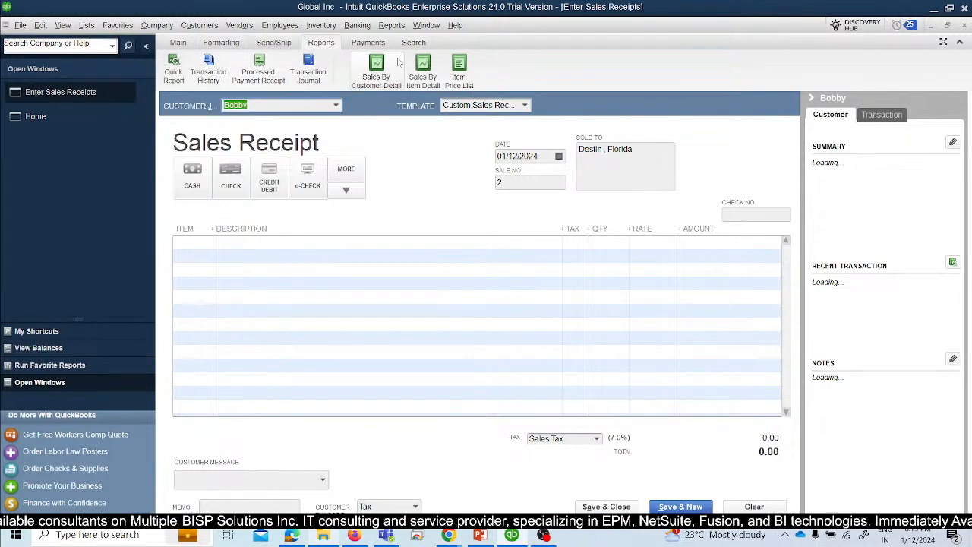
pyautogui.click(423, 78)
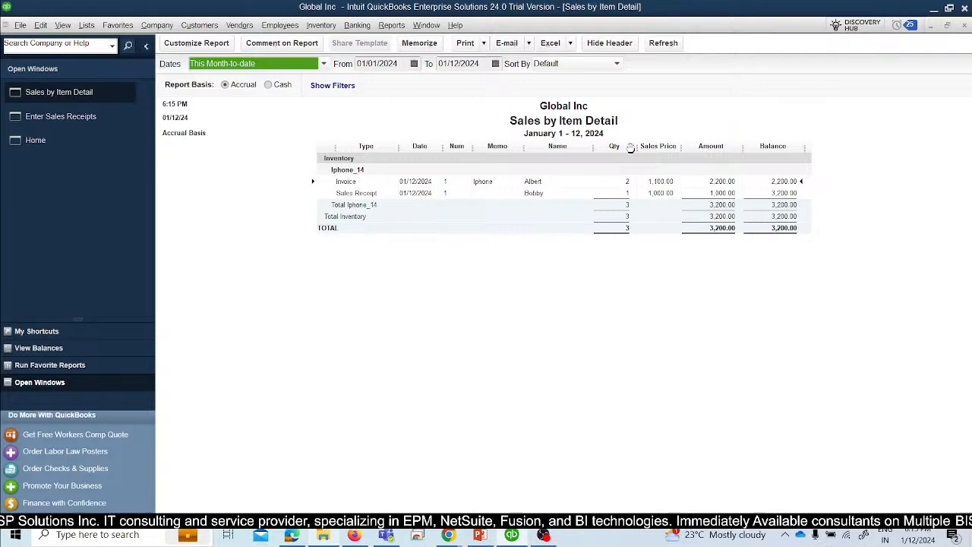
pyautogui.moveTo(630, 147); pyautogui.dragTo(643, 148)
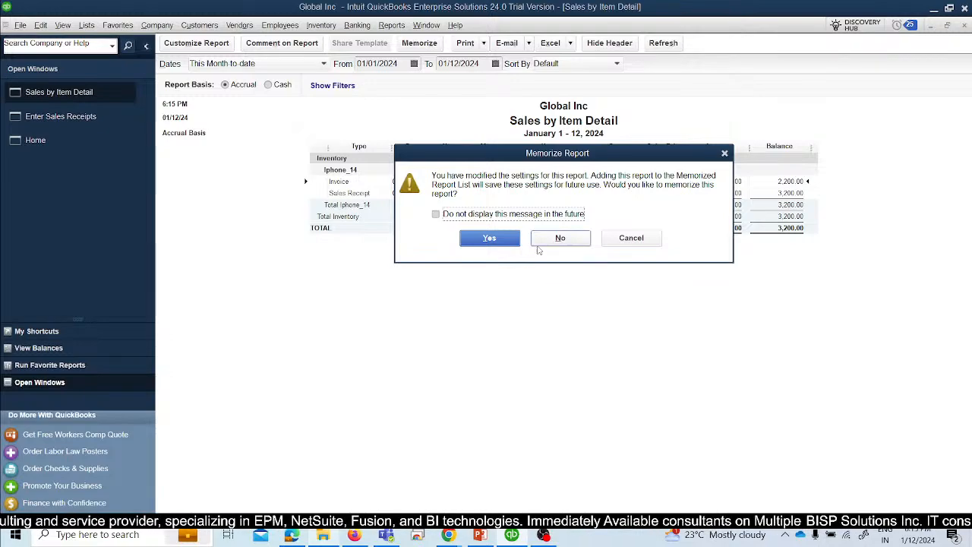
pyautogui.click(561, 240)
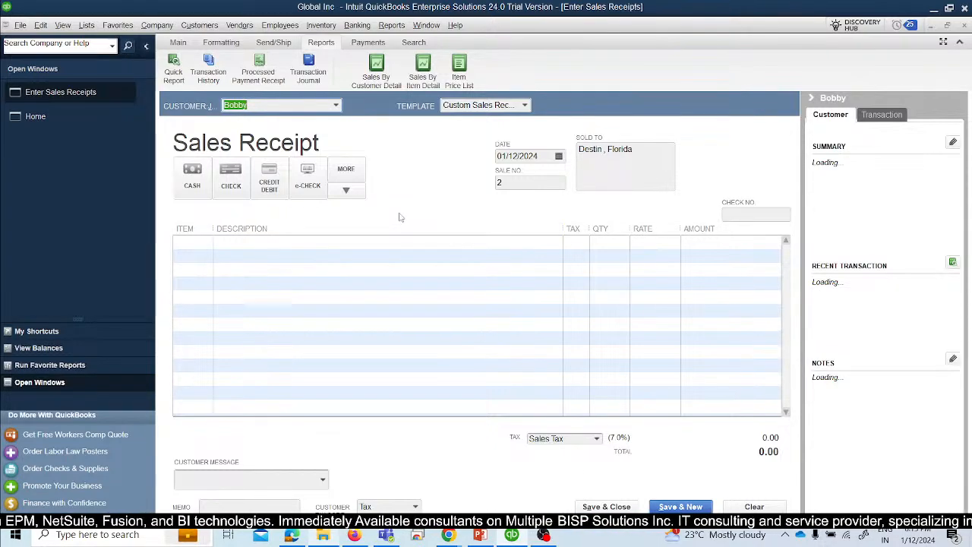
pyautogui.click(336, 105)
pyautogui.click(239, 148)
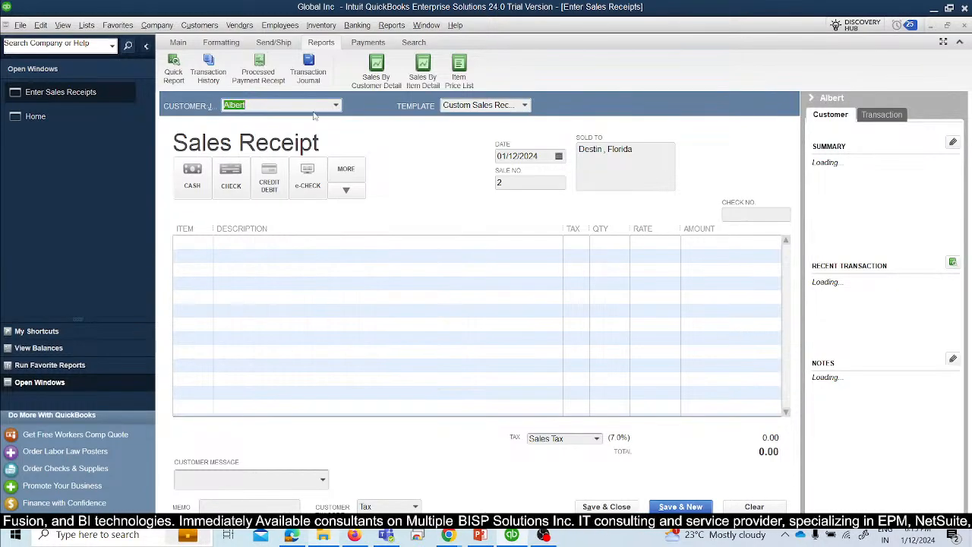
pyautogui.click(336, 105)
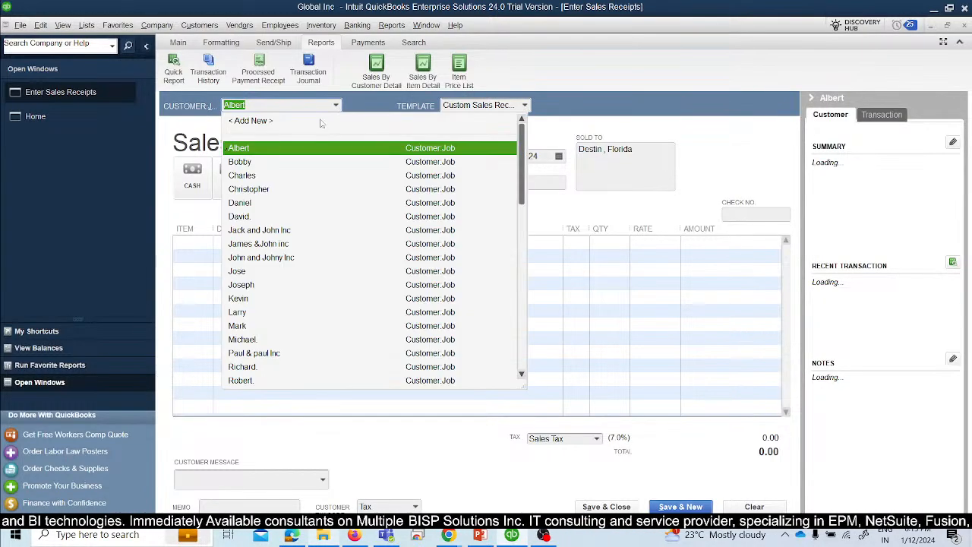
pyautogui.click(258, 161)
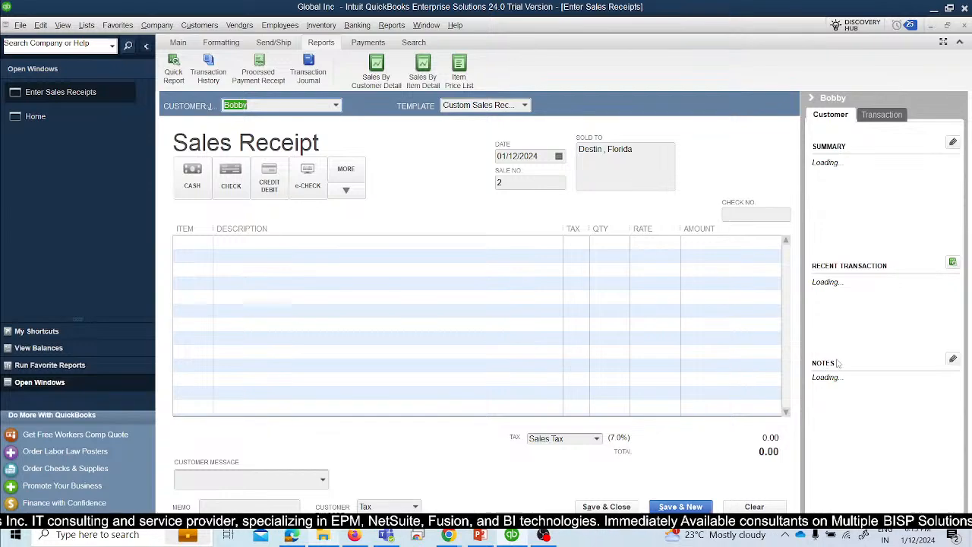
# Reopen the Sales by Item Detail report and widen its Qty column to examine the receipt's quantity and sales price.
pyautogui.click(419, 87)
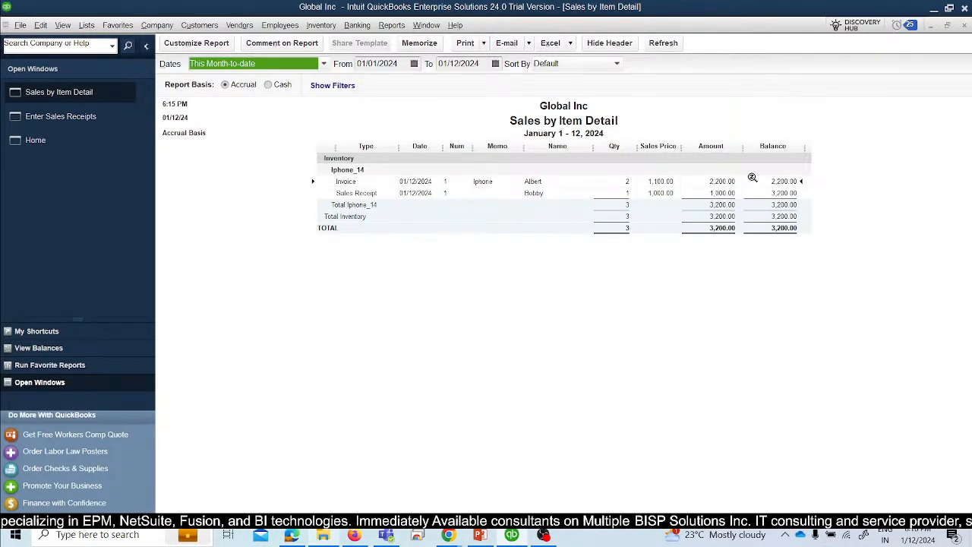
pyautogui.moveTo(639, 145); pyautogui.dragTo(649, 143)
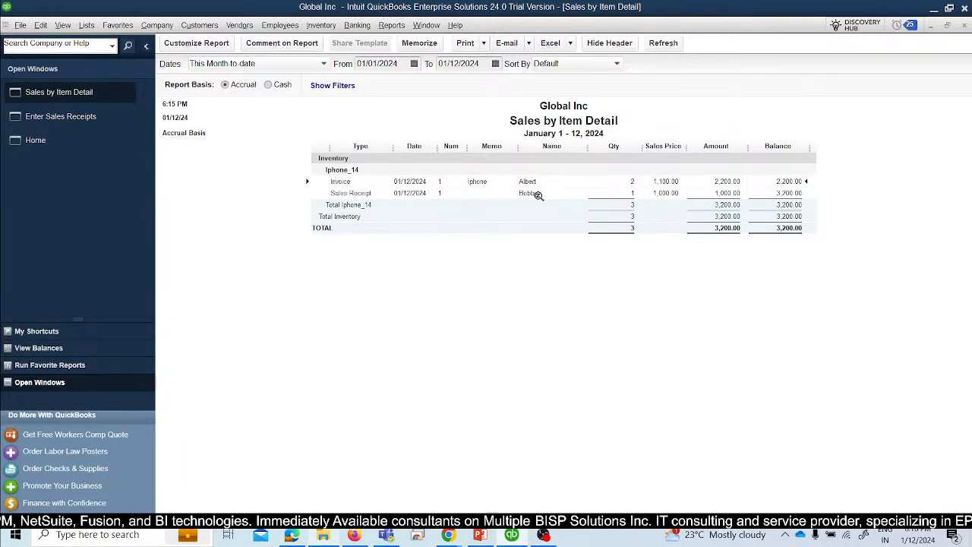
# Open the recorded sales receipt from its line in the Sales by Item Detail report, discarding changes to the blank receipt.
pyautogui.click(725, 192)
pyautogui.doubleClick(725, 193)
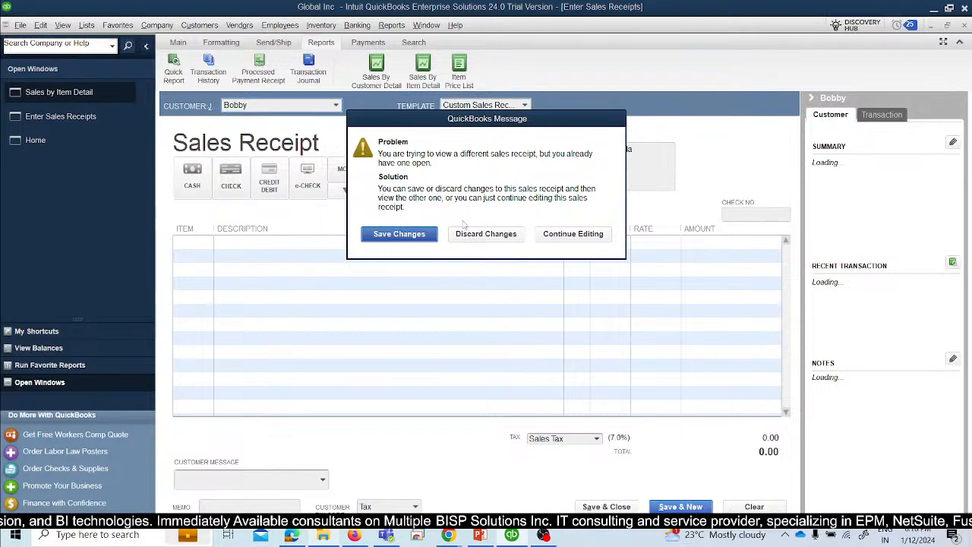
pyautogui.click(465, 231)
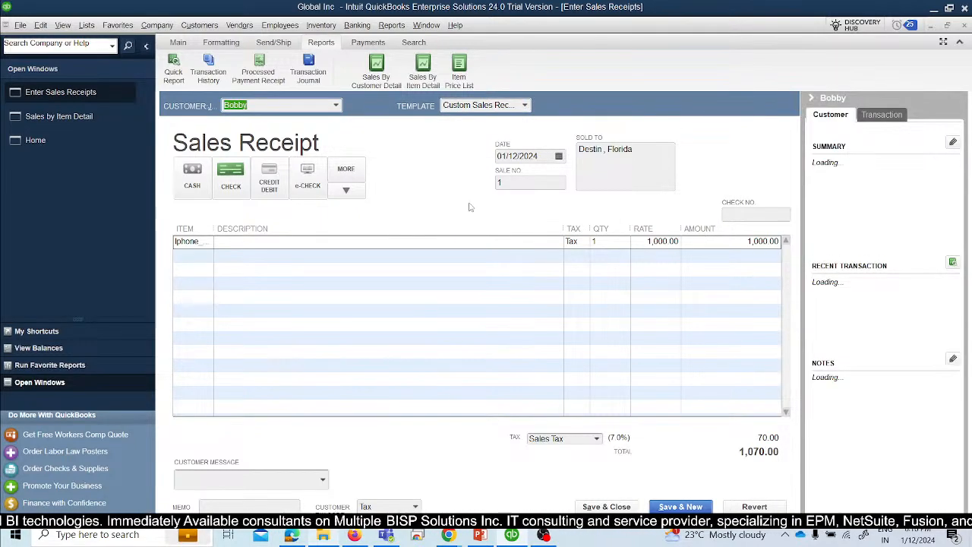
# Open the receipt's Transaction Journal and widen its Account and Sales Price columns to examine the accounts, debits and credits.
pyautogui.click(312, 68)
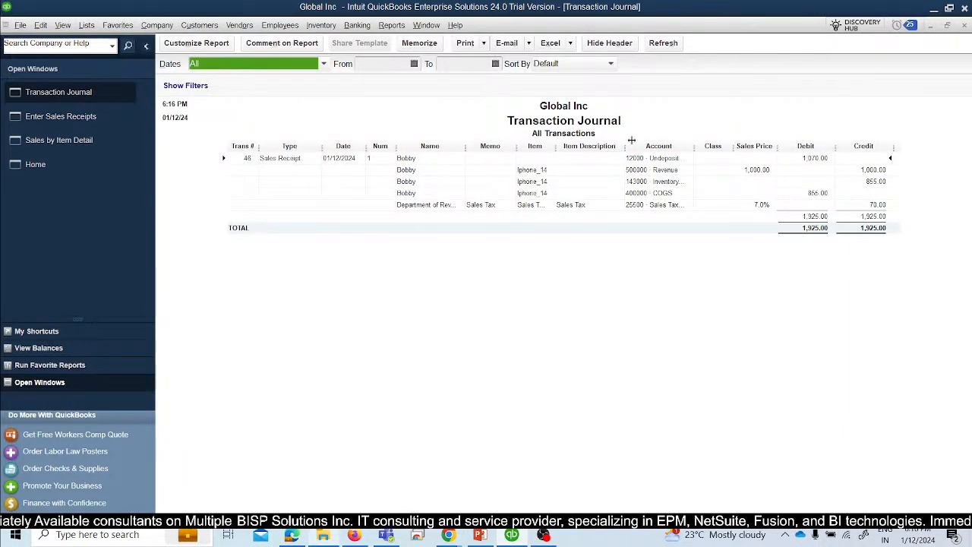
pyautogui.moveTo(691, 147); pyautogui.dragTo(707, 146)
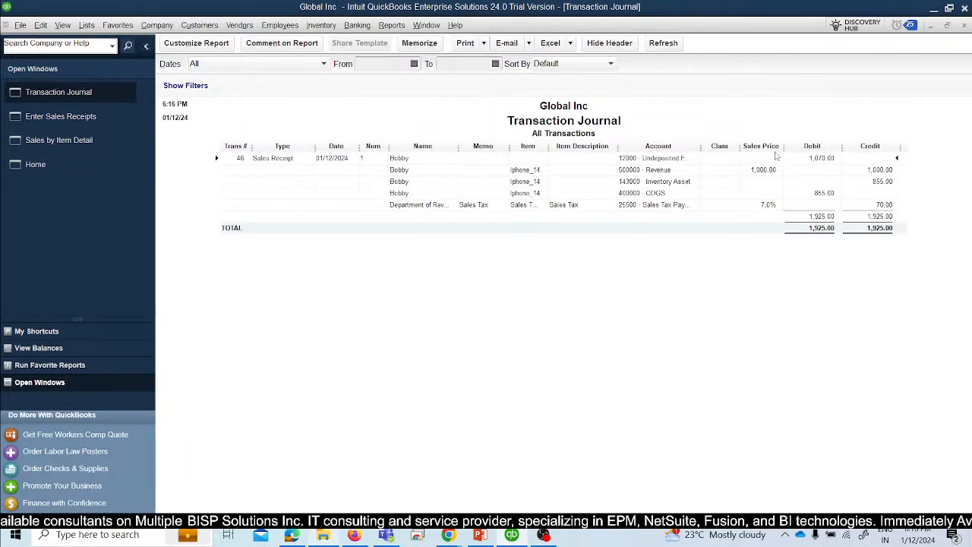
pyautogui.moveTo(789, 147); pyautogui.dragTo(795, 147)
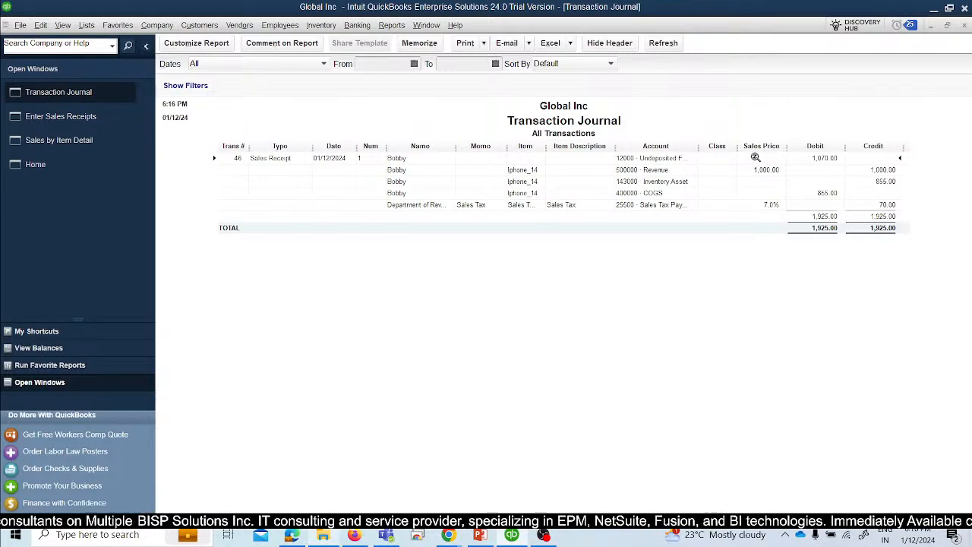
pyautogui.moveTo(720, 143); pyautogui.dragTo(721, 143)
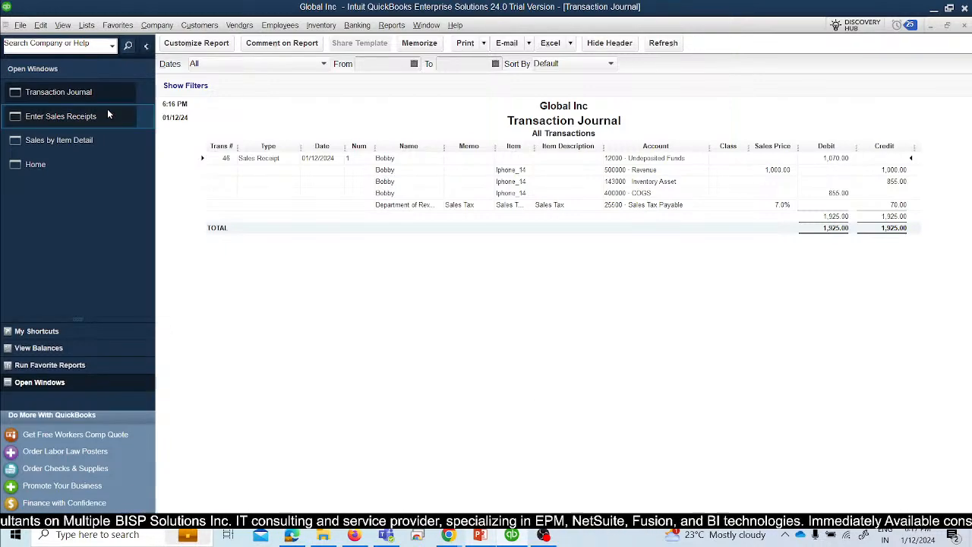
# Start a bank deposit from the home page without selecting pending payments, and set its deposit account to 140201 Union State Bank (R).
pyautogui.click(51, 176)
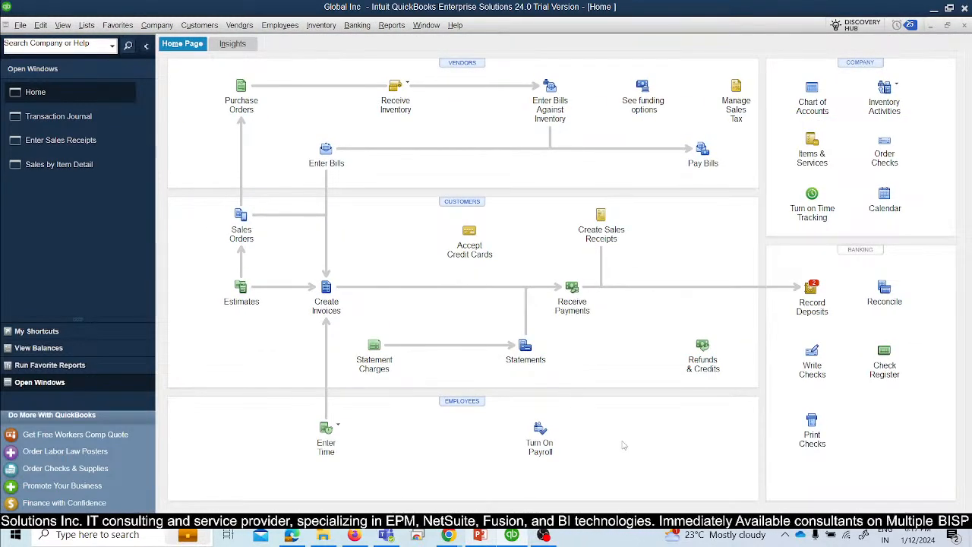
pyautogui.click(810, 288)
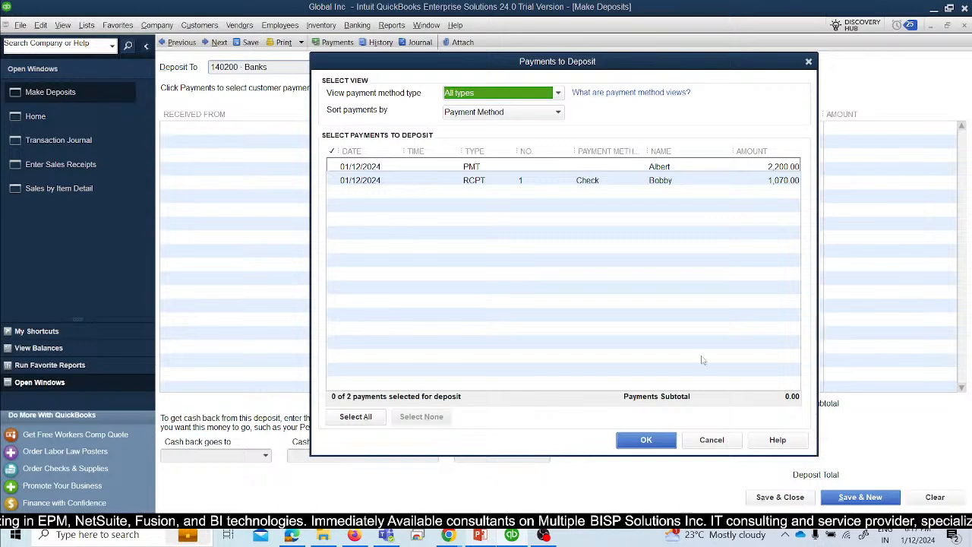
pyautogui.click(807, 61)
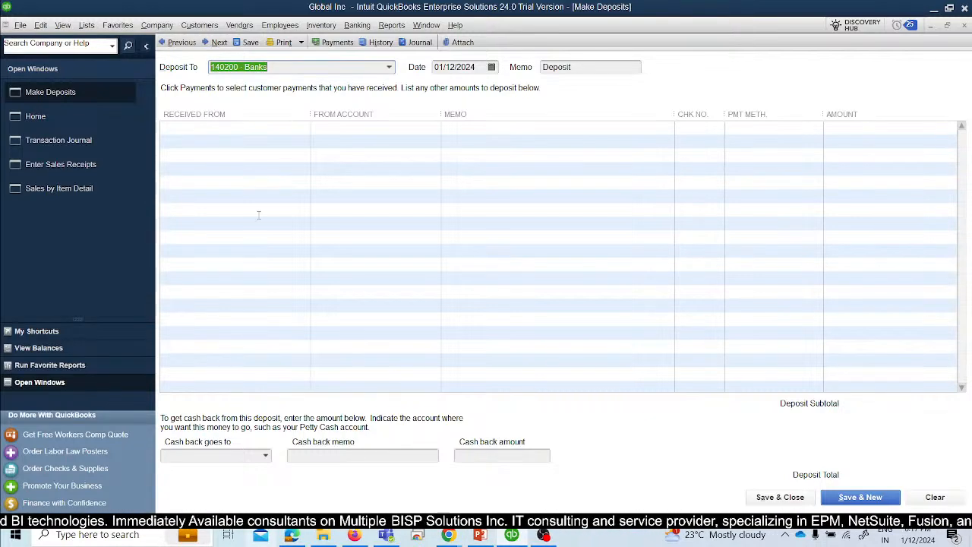
pyautogui.click(390, 68)
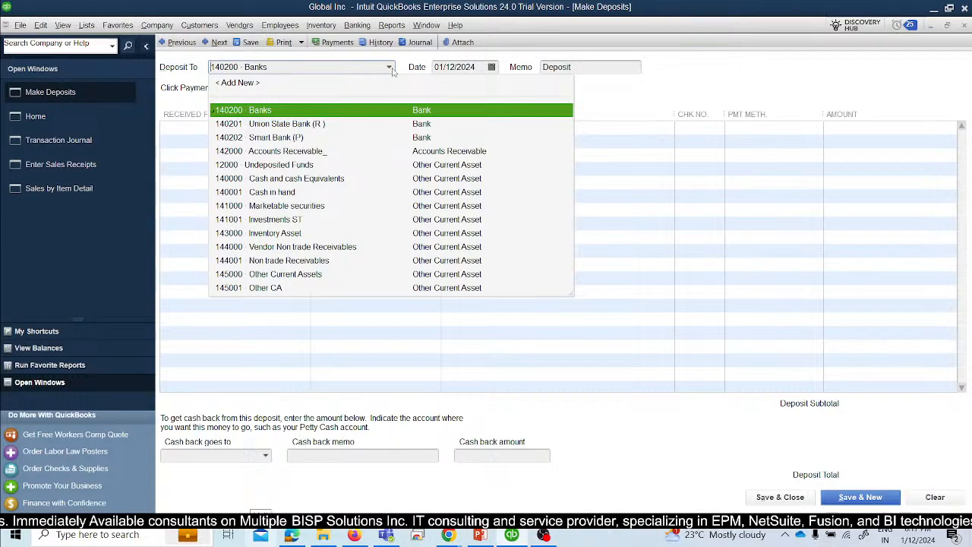
pyautogui.click(299, 125)
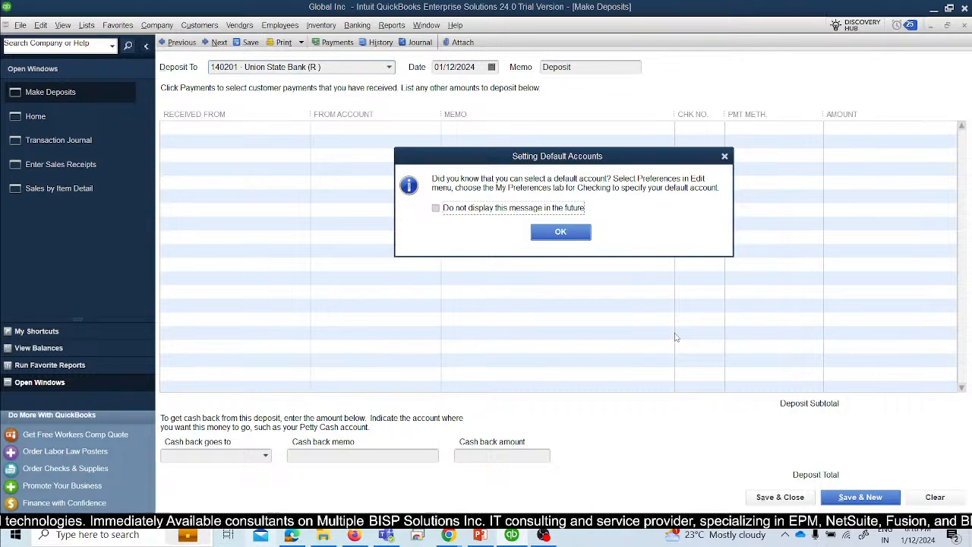
pyautogui.click(557, 234)
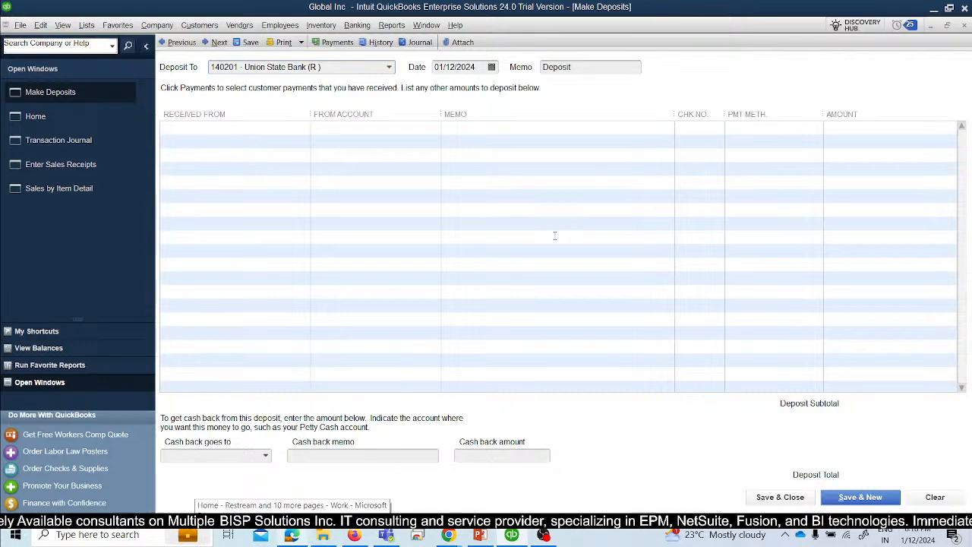
# On the first deposit line, choose the third listed customer as payer and 142000 Accounts Receivable_ as the source account.
pyautogui.click(209, 131)
pyautogui.click(304, 129)
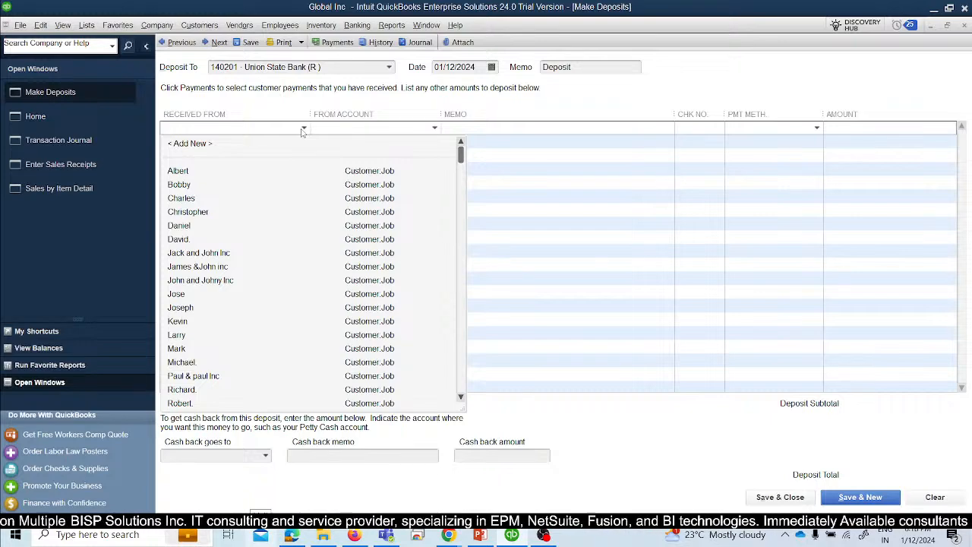
pyautogui.click(184, 199)
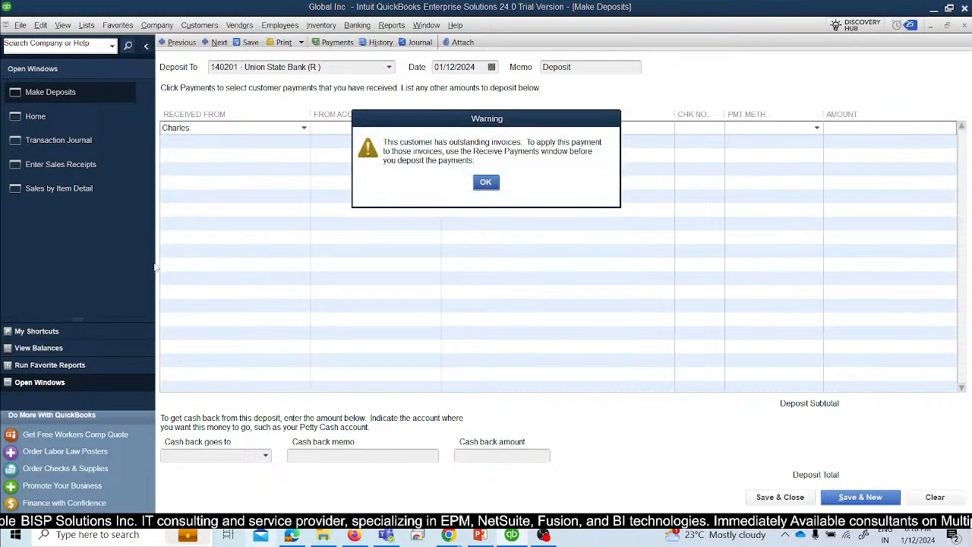
pyautogui.click(480, 184)
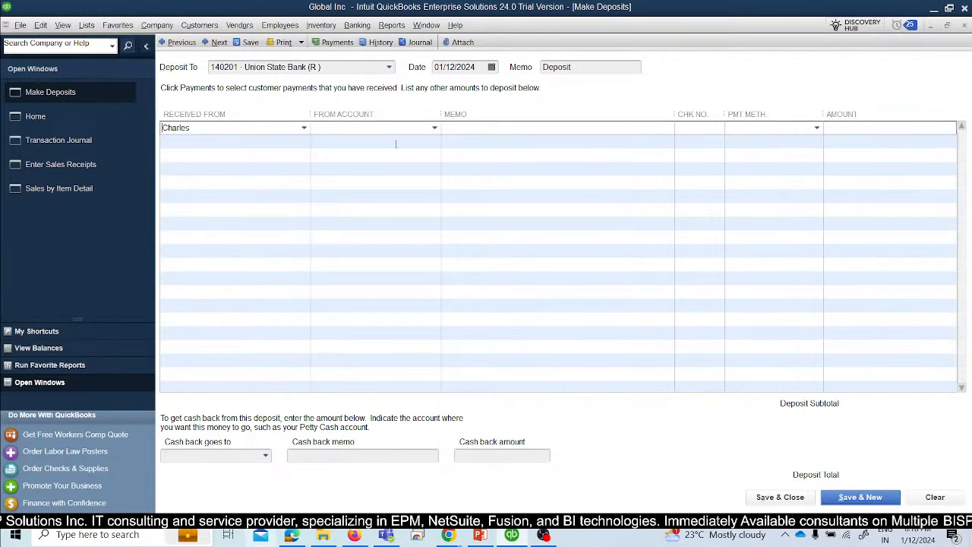
pyautogui.click(433, 128)
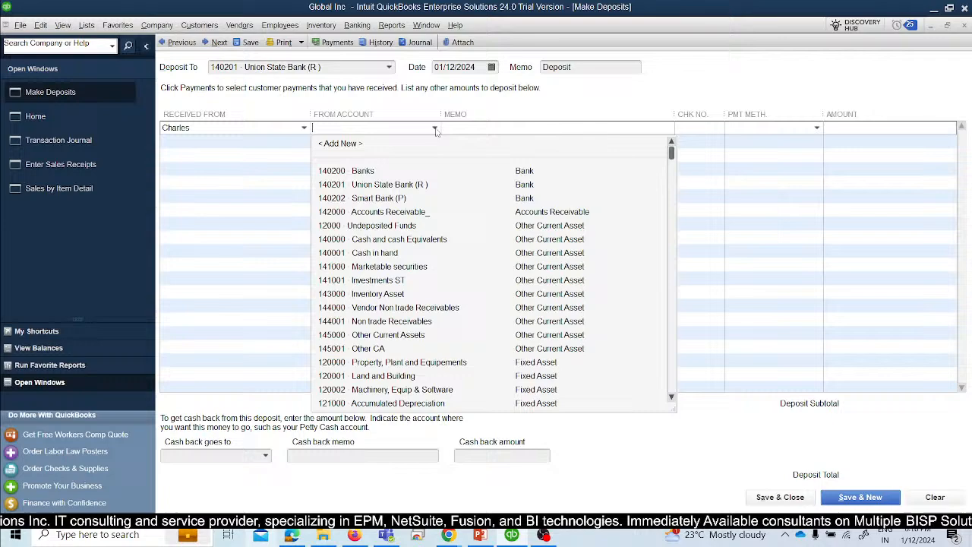
pyautogui.click(400, 212)
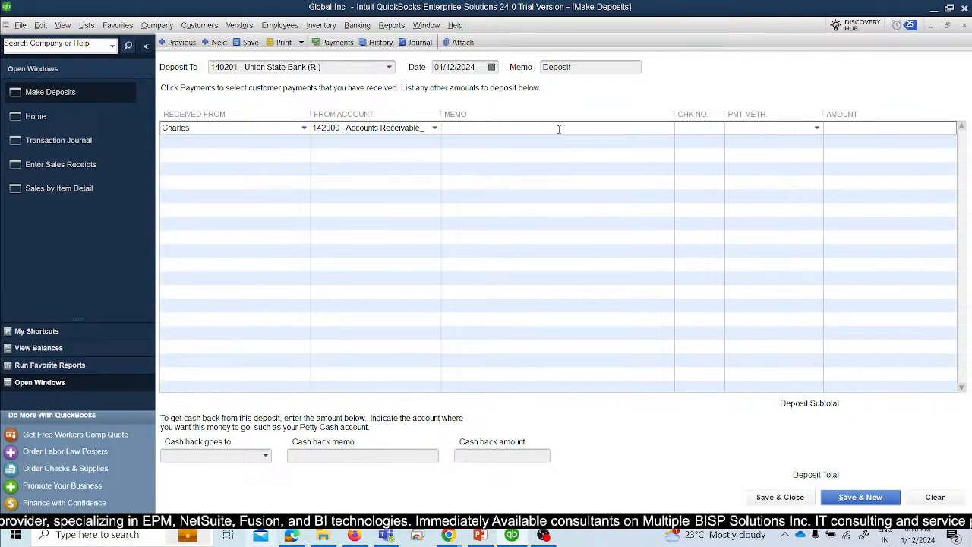
# Complete the deposit line with the memo "Advance Recd from Customer", payment method Cash and an amount of 100.
pyautogui.write('Advan')
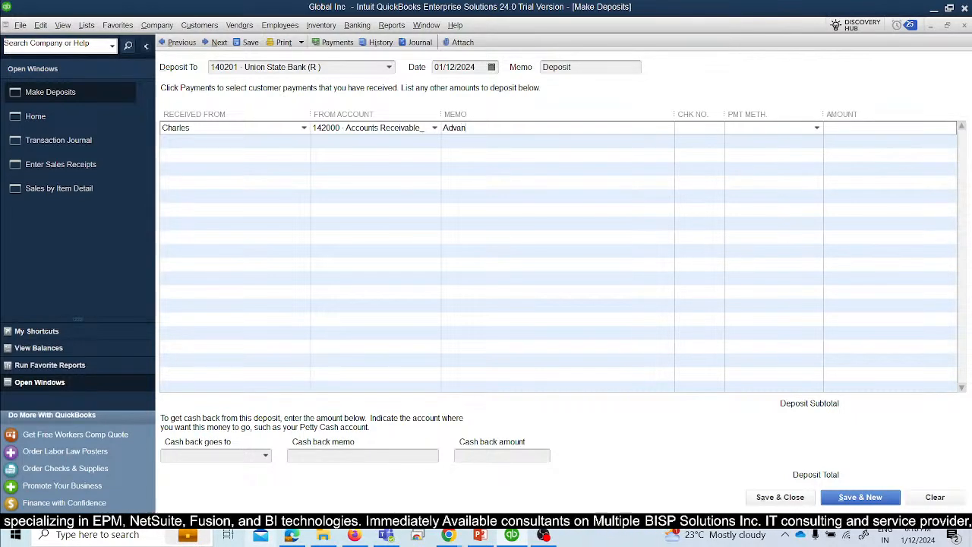
pyautogui.write('ce Recd')
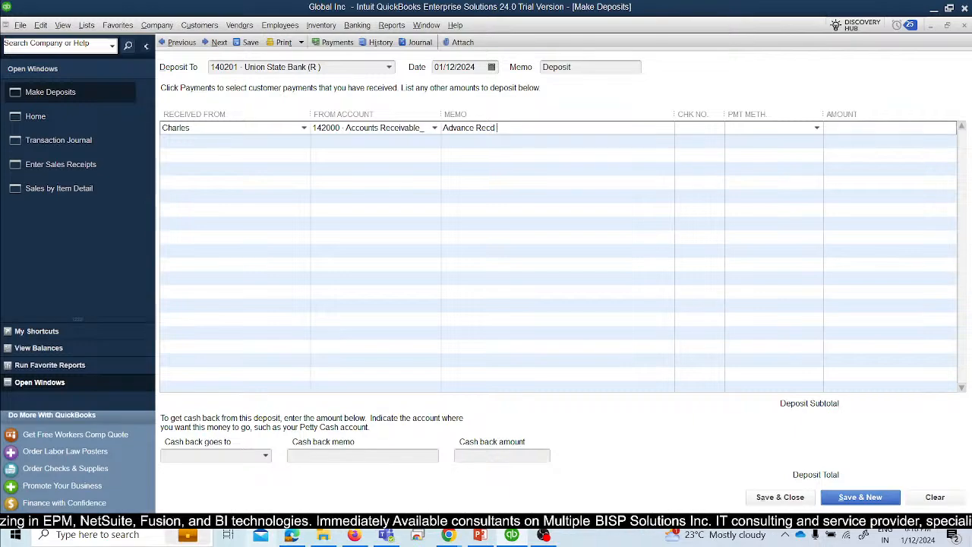
pyautogui.write(' from Customer')
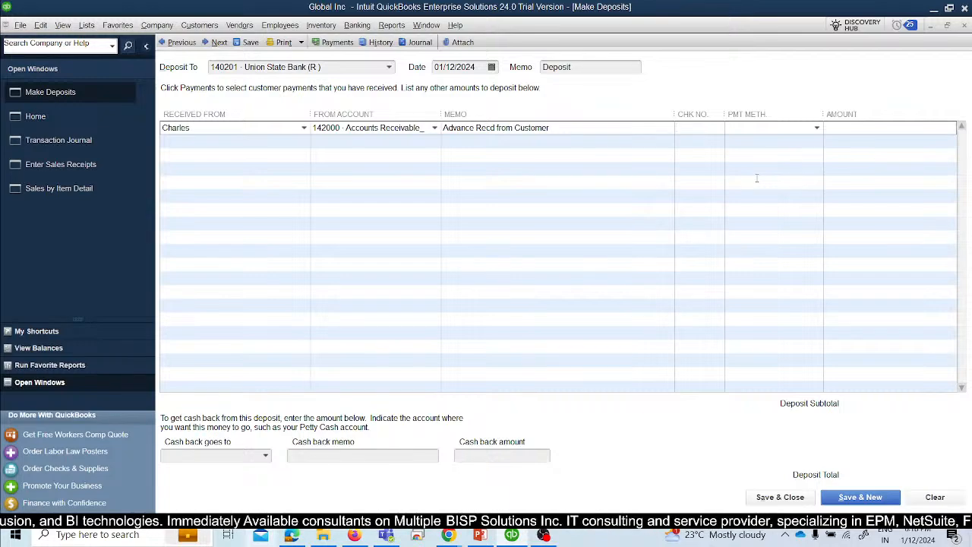
pyautogui.click(816, 127)
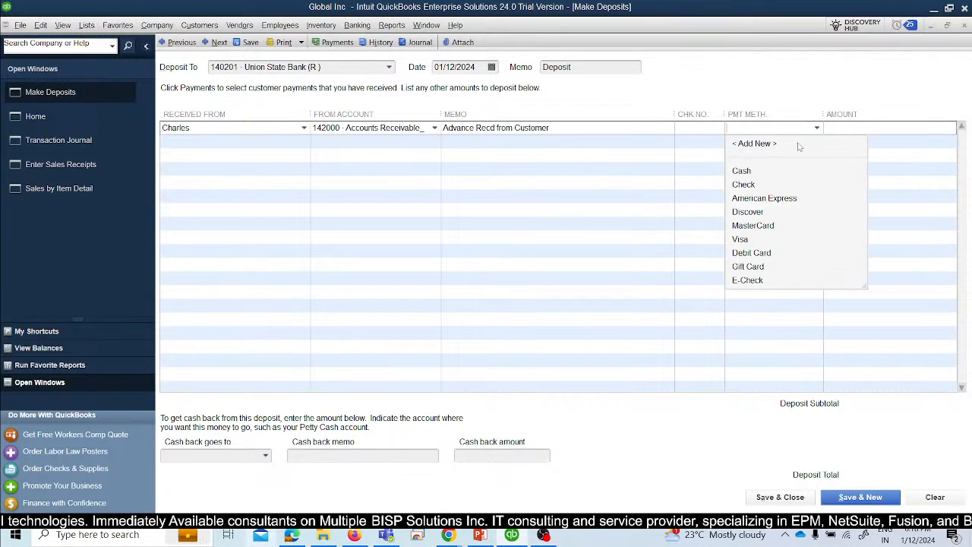
pyautogui.click(744, 171)
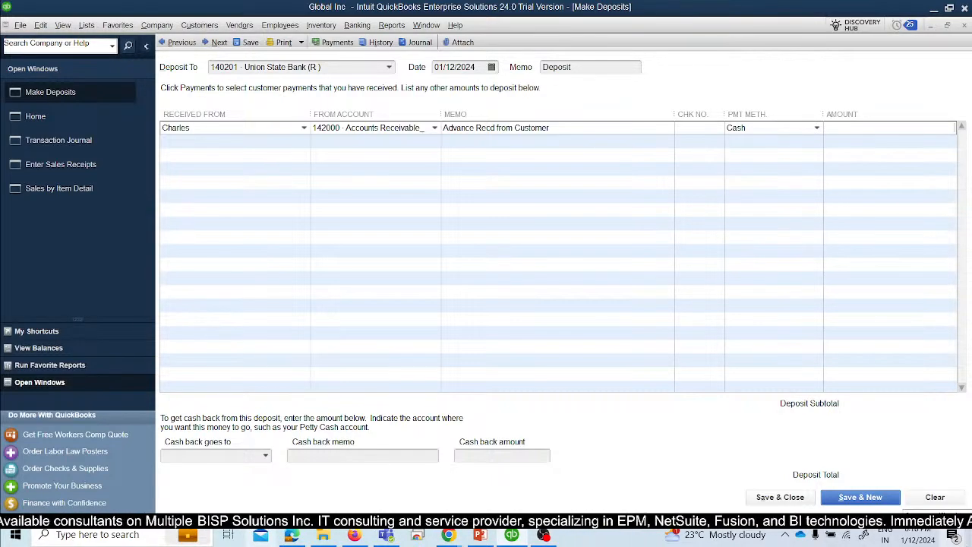
pyautogui.write('100')
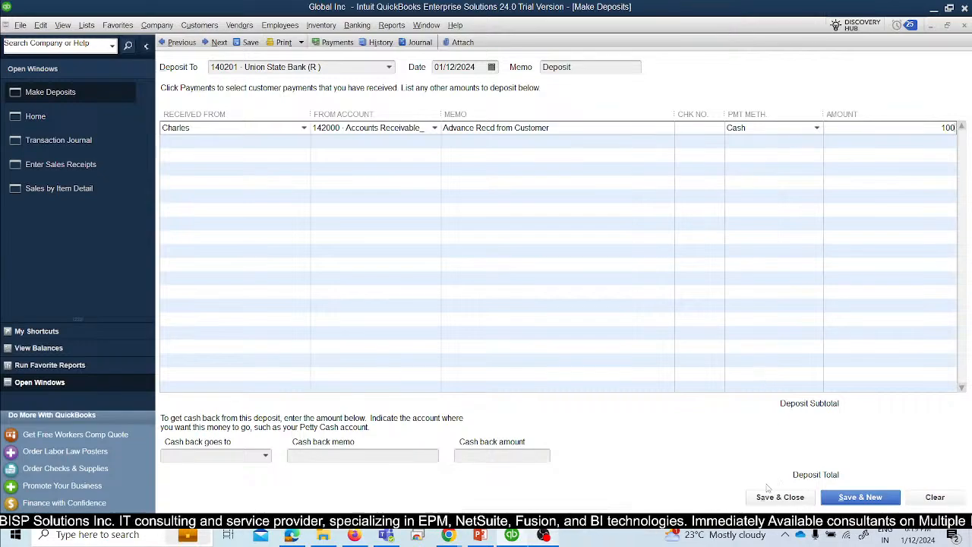
# Save the deposit despite the closed period and start a new one without selecting any pending payments.
pyautogui.click(825, 498)
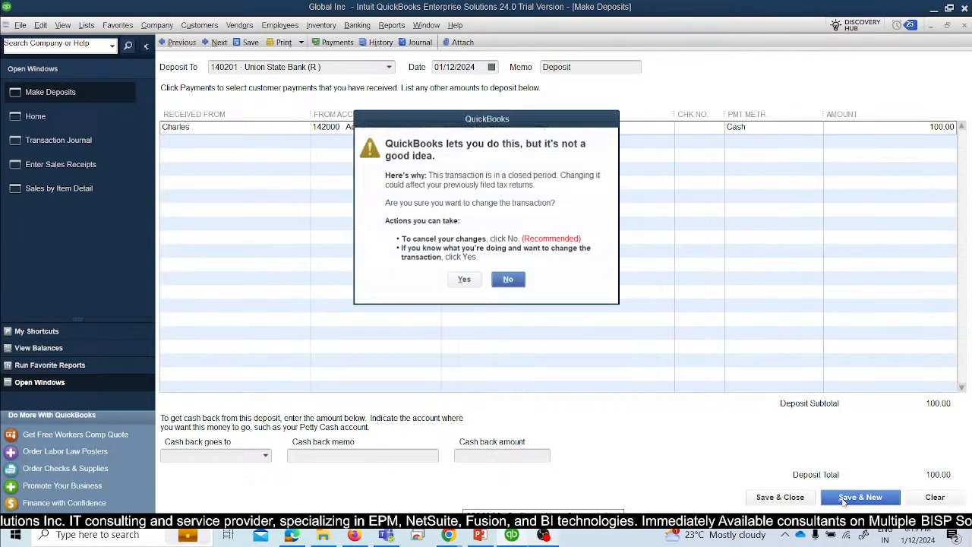
pyautogui.click(464, 280)
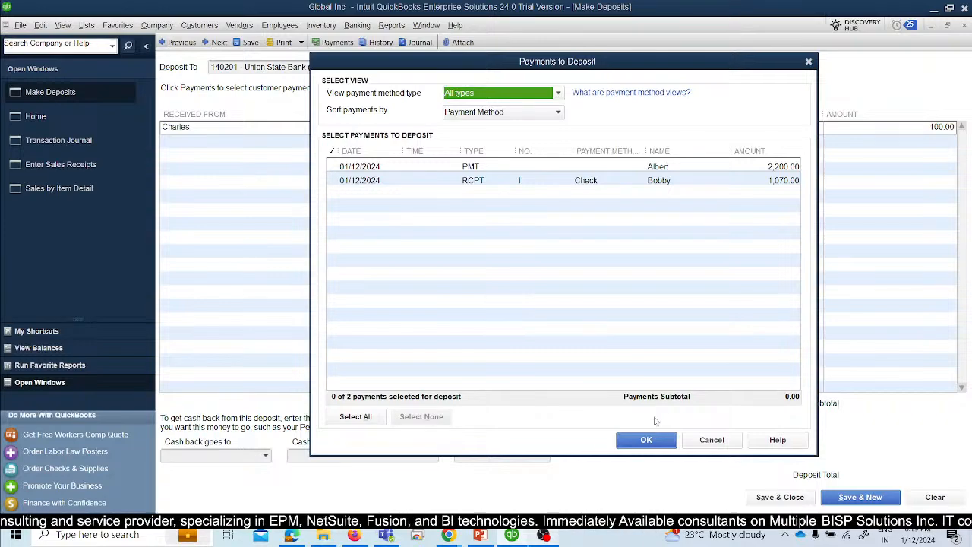
pyautogui.click(711, 440)
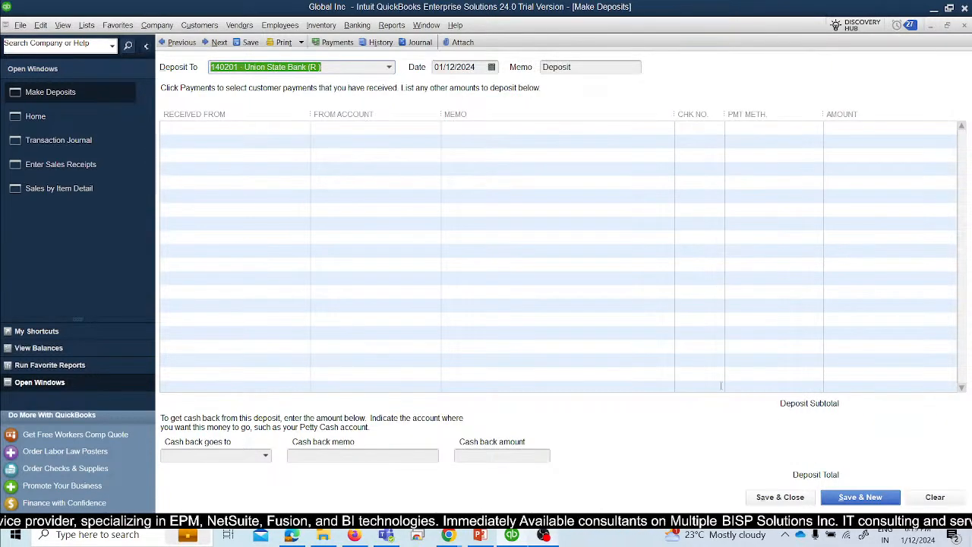
# Try to view the transaction history from the new deposit, before and after choosing the same customer as payer.
pyautogui.click(379, 45)
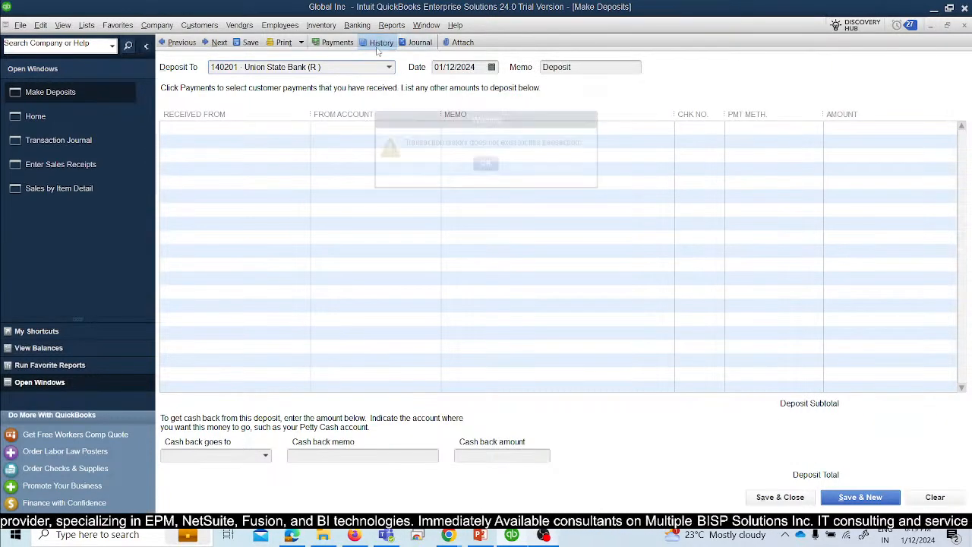
pyautogui.click(485, 164)
pyautogui.click(244, 131)
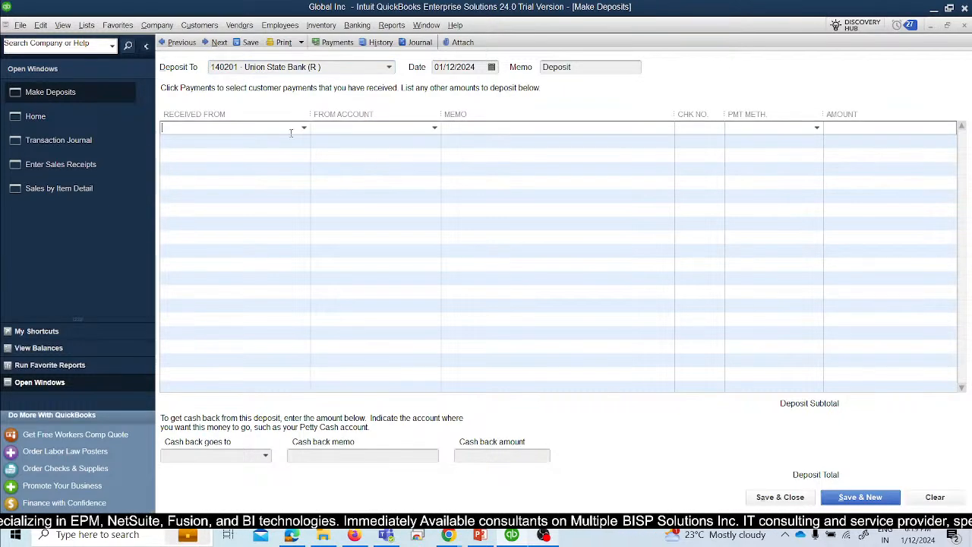
pyautogui.click(305, 127)
pyautogui.click(191, 198)
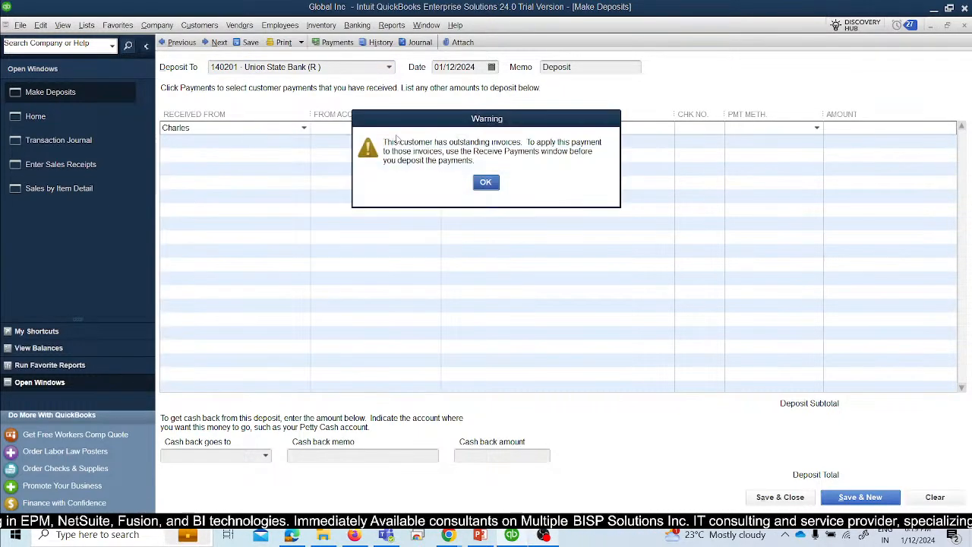
pyautogui.click(485, 184)
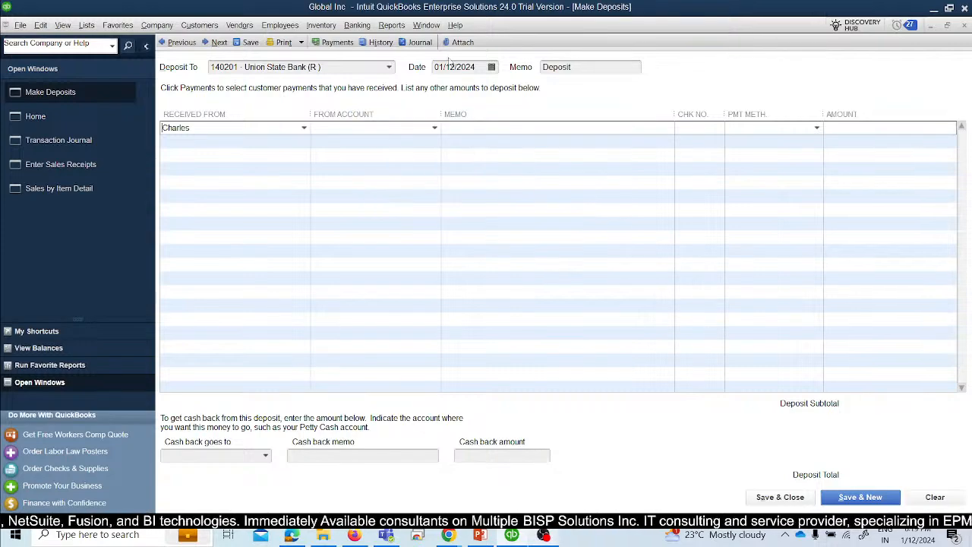
pyautogui.click(381, 43)
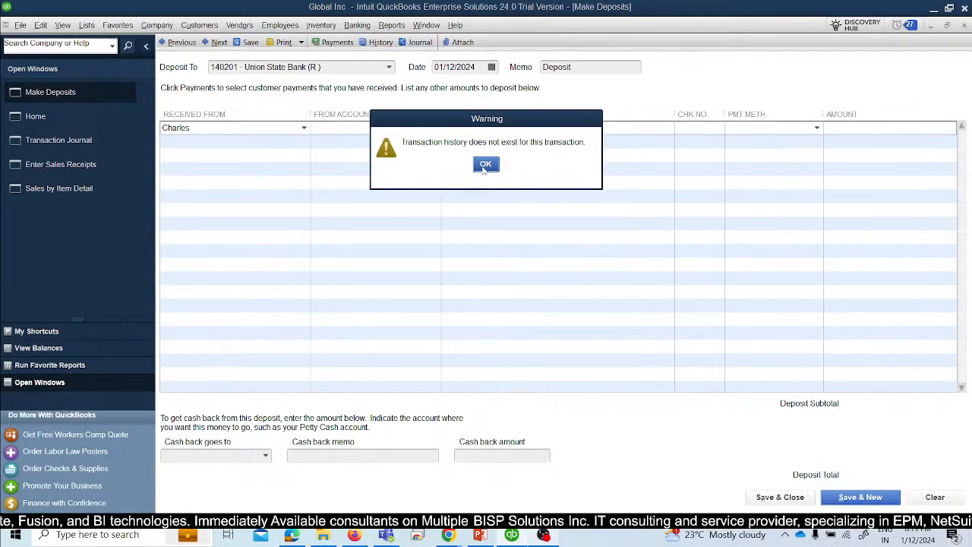
pyautogui.click(486, 162)
# Try to view the history and journal from the second deposit line, and discard the unrecorded deposit.
pyautogui.click(310, 170)
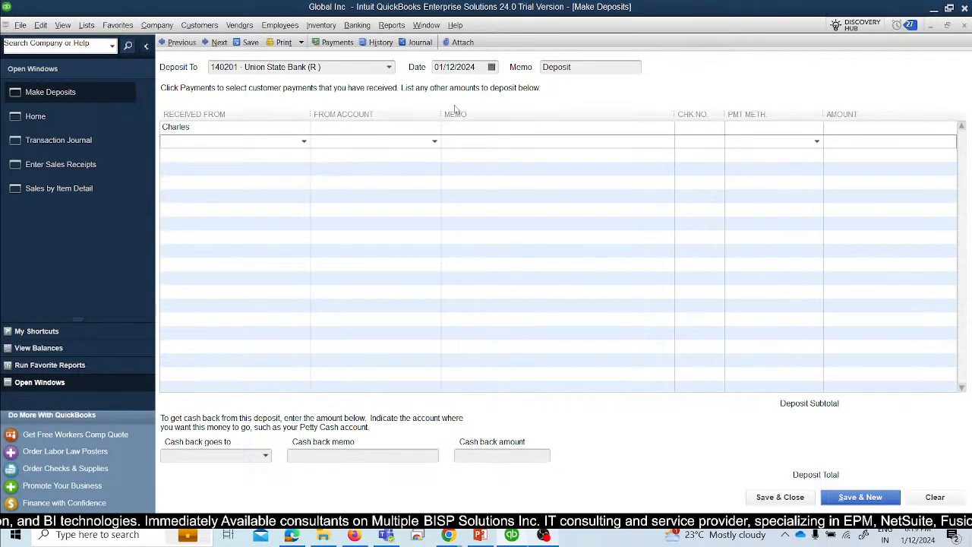
pyautogui.click(382, 43)
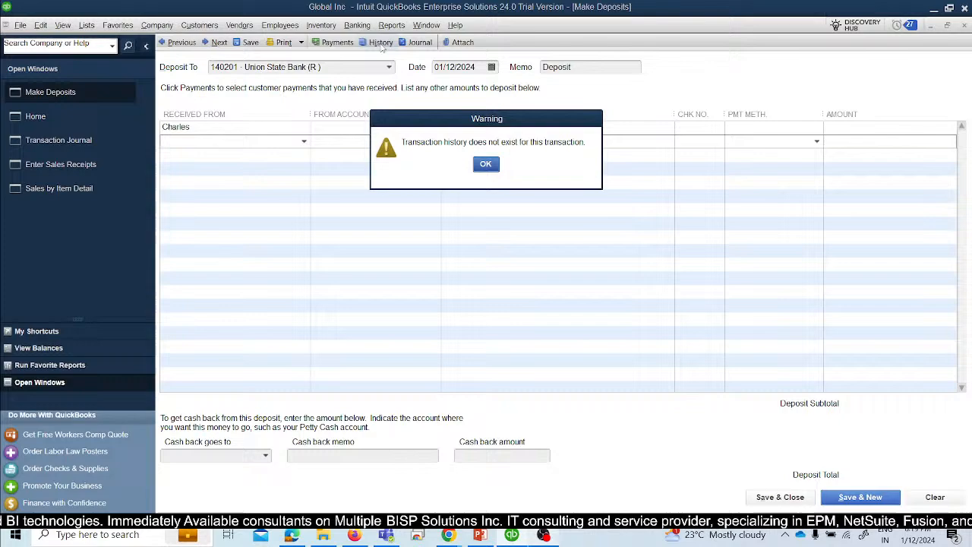
pyautogui.click(485, 162)
pyautogui.click(420, 43)
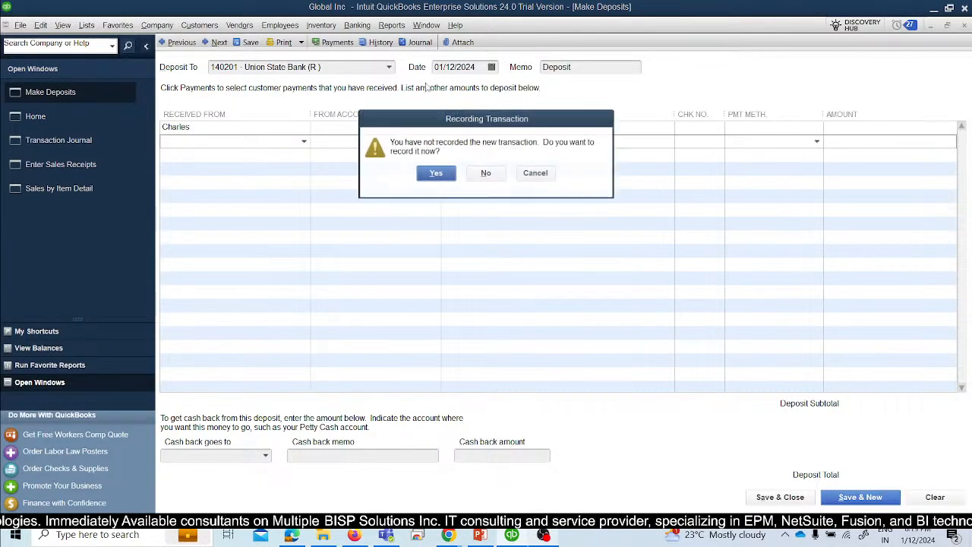
pyautogui.click(475, 174)
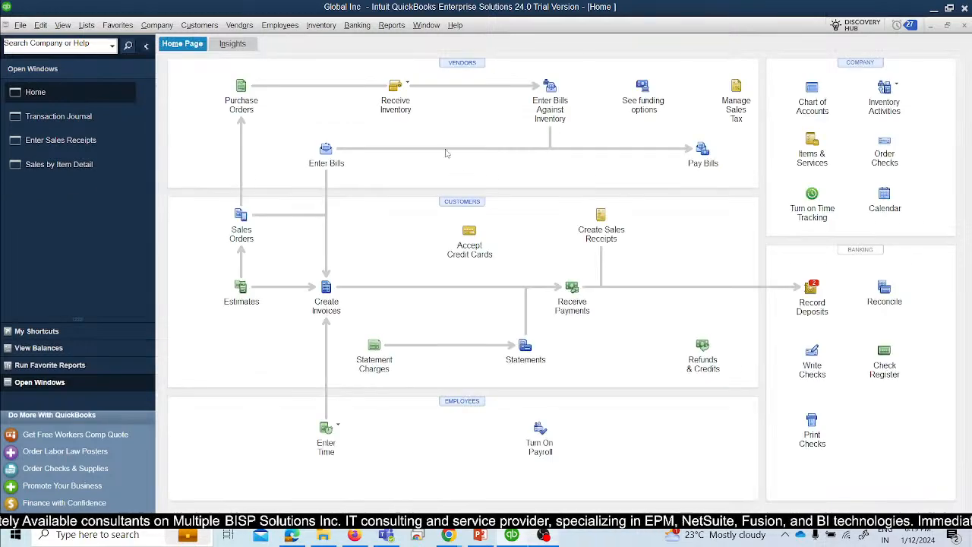
# Leave the pending payments unselected in a new deposit and run the Trial Balance report with the end date 01/31/2024.
pyautogui.click(807, 293)
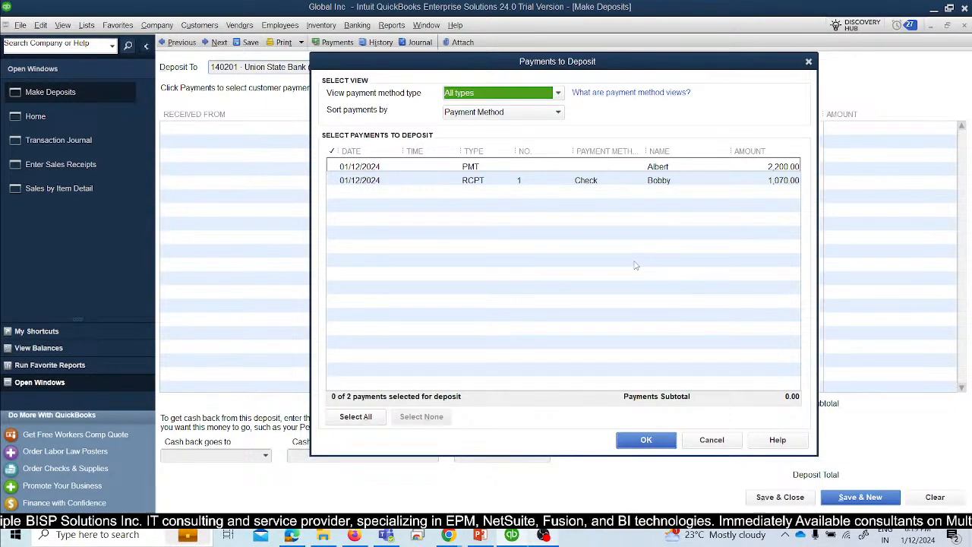
pyautogui.press('Escape')
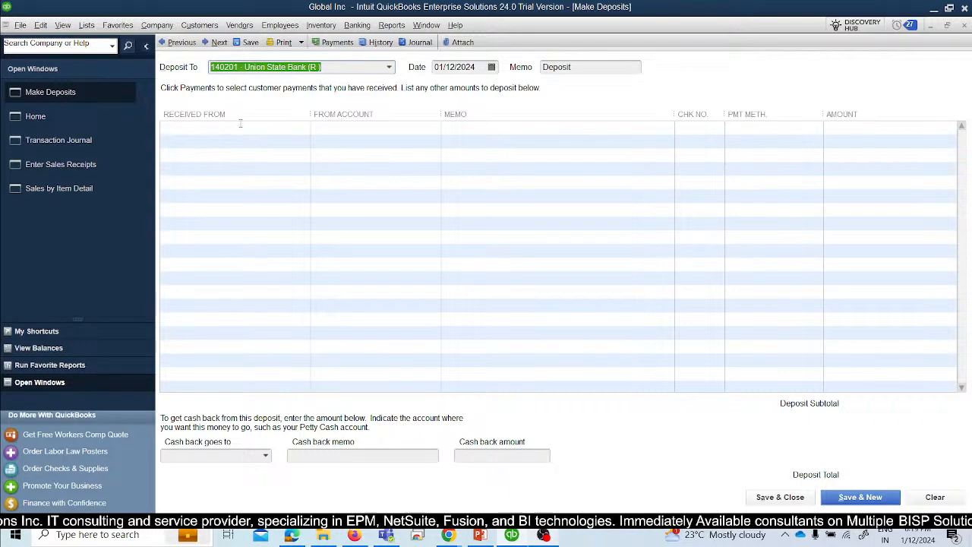
pyautogui.click(391, 26)
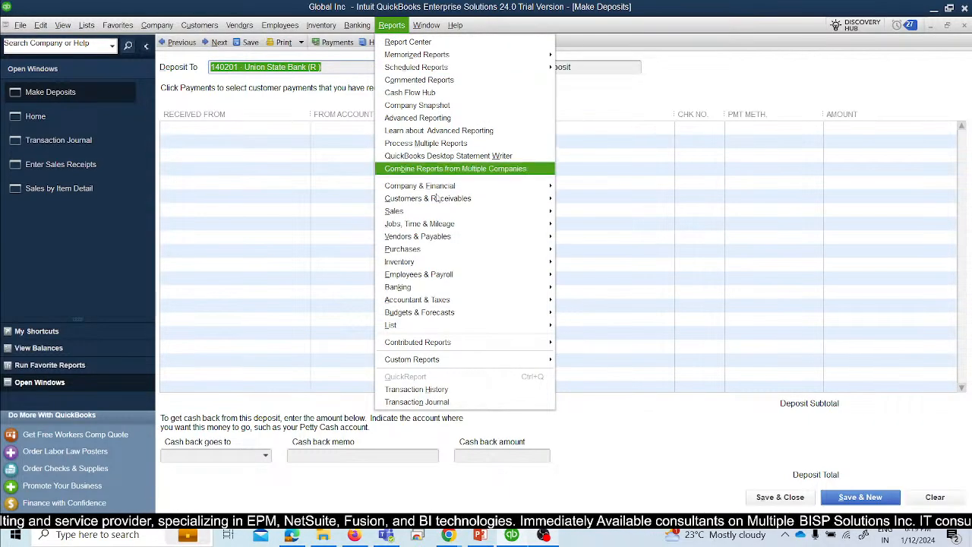
pyautogui.moveTo(437, 349)
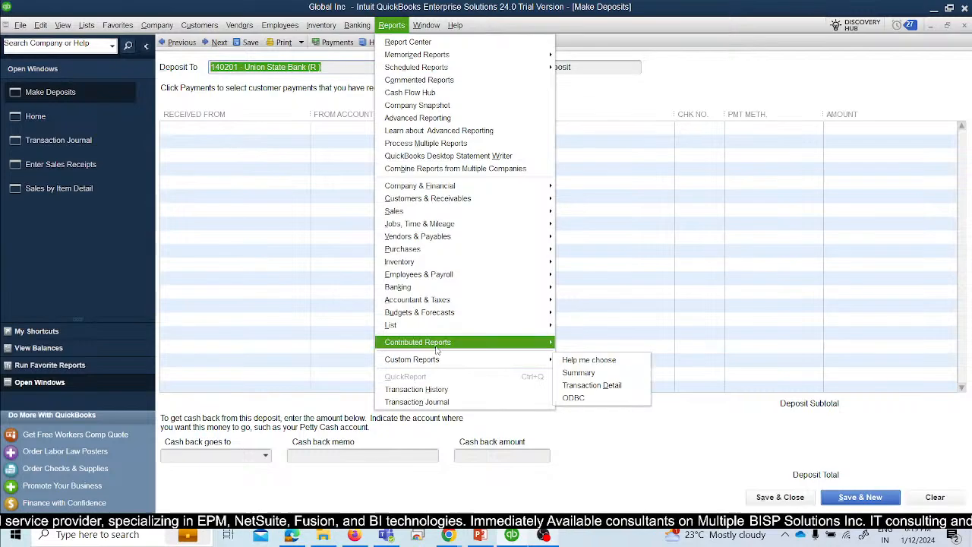
pyautogui.moveTo(490, 302)
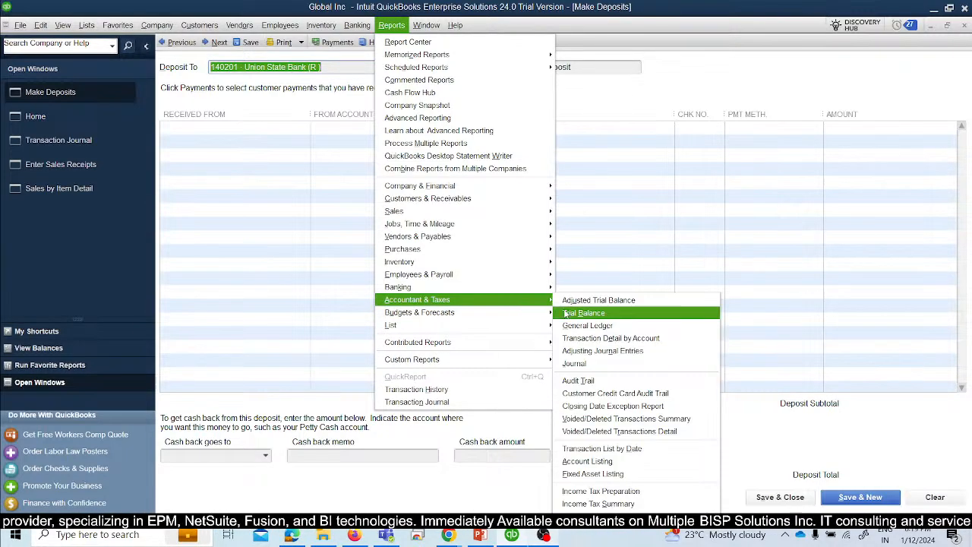
pyautogui.click(583, 313)
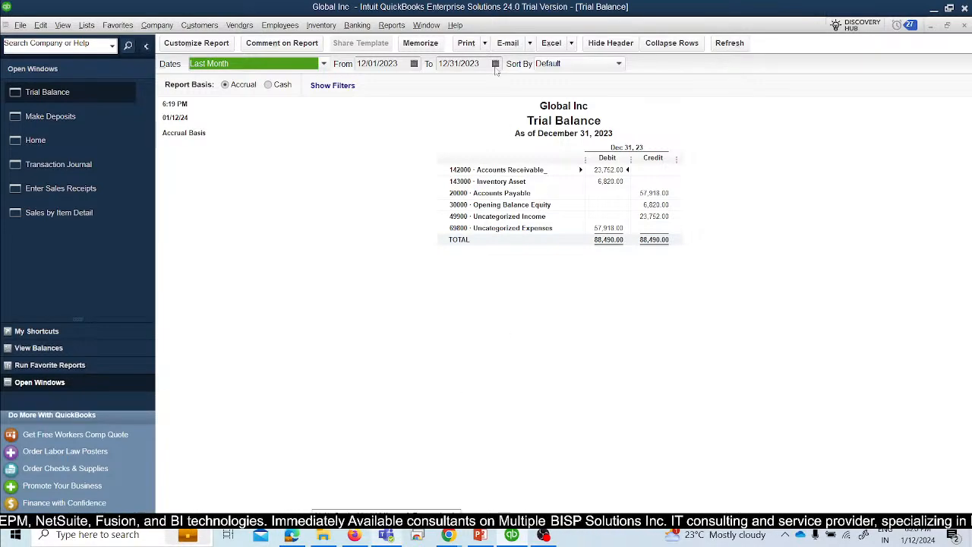
pyautogui.click(495, 63)
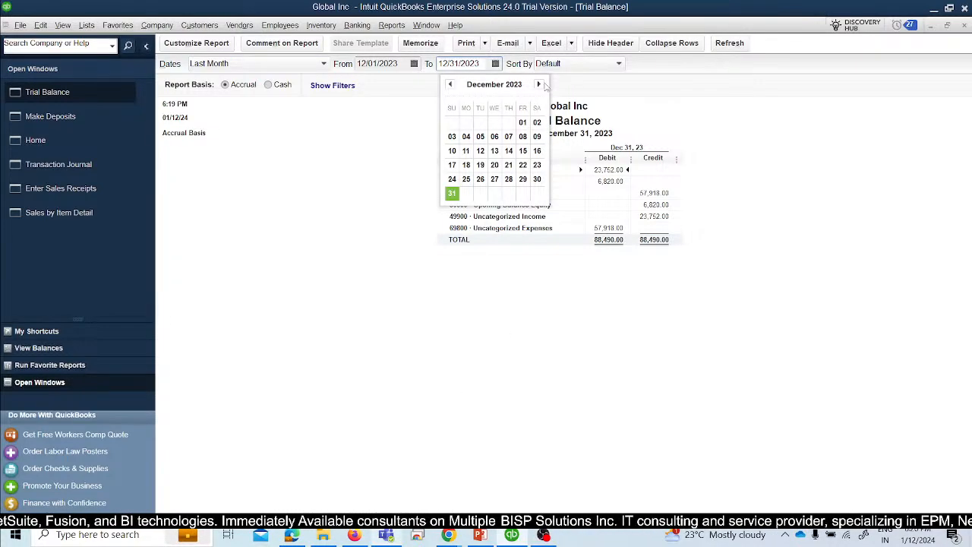
pyautogui.click(538, 84)
pyautogui.click(494, 179)
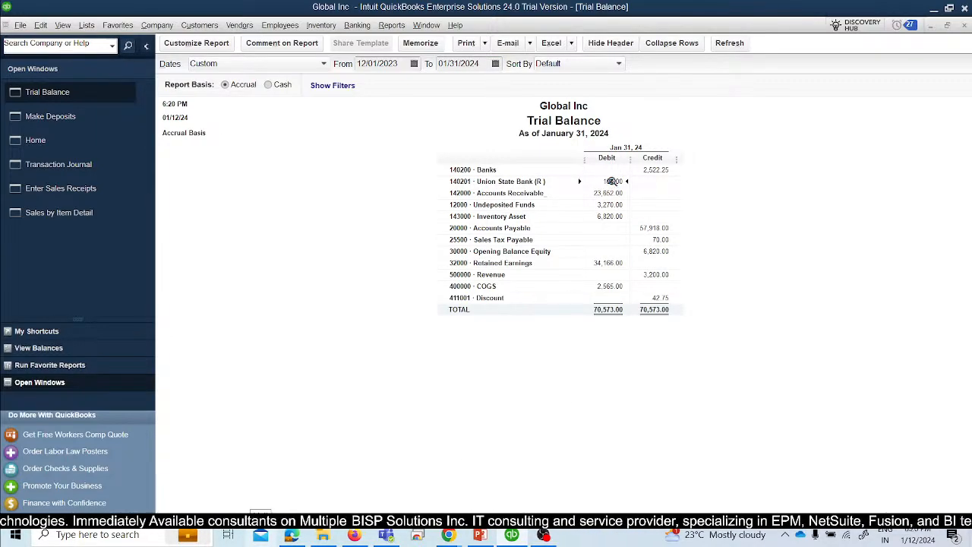
# Drill down from the Union State Bank amount in the Trial Balance to its deposit transaction, widening the Split column of the transaction list.
pyautogui.doubleClick(612, 181)
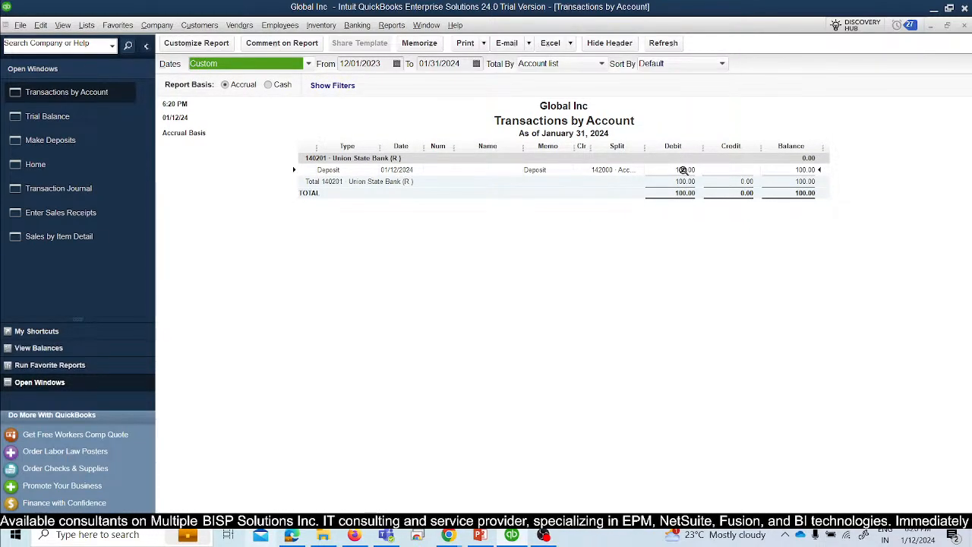
pyautogui.click(643, 145)
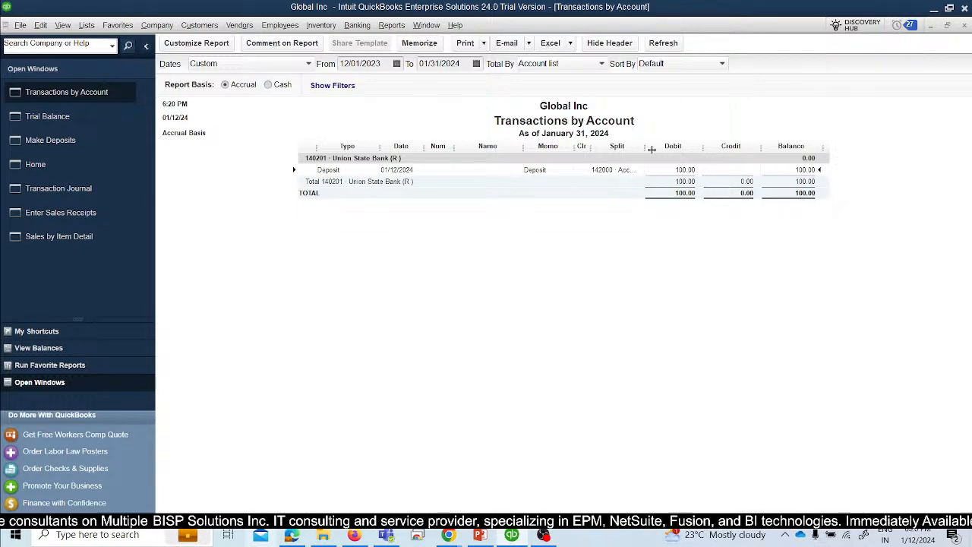
pyautogui.moveTo(652, 149); pyautogui.dragTo(681, 163)
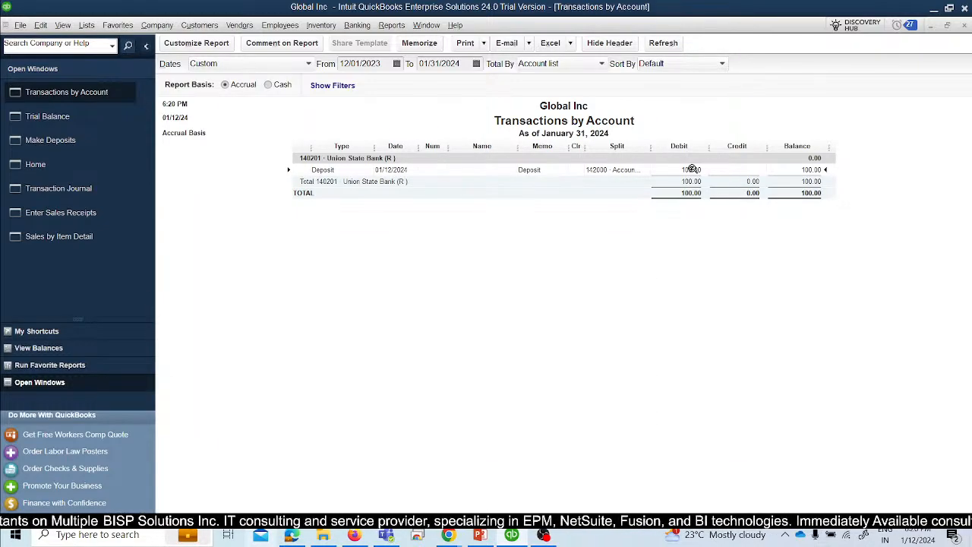
pyautogui.doubleClick(692, 169)
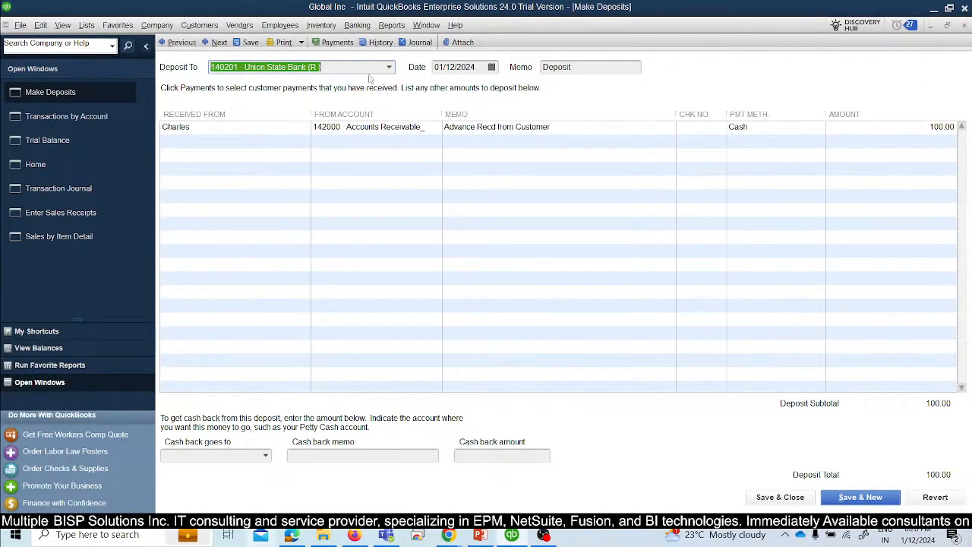
# Review the deposit's transaction journal with the Class and Account columns widened, and close it without memorizing the report.
pyautogui.click(420, 41)
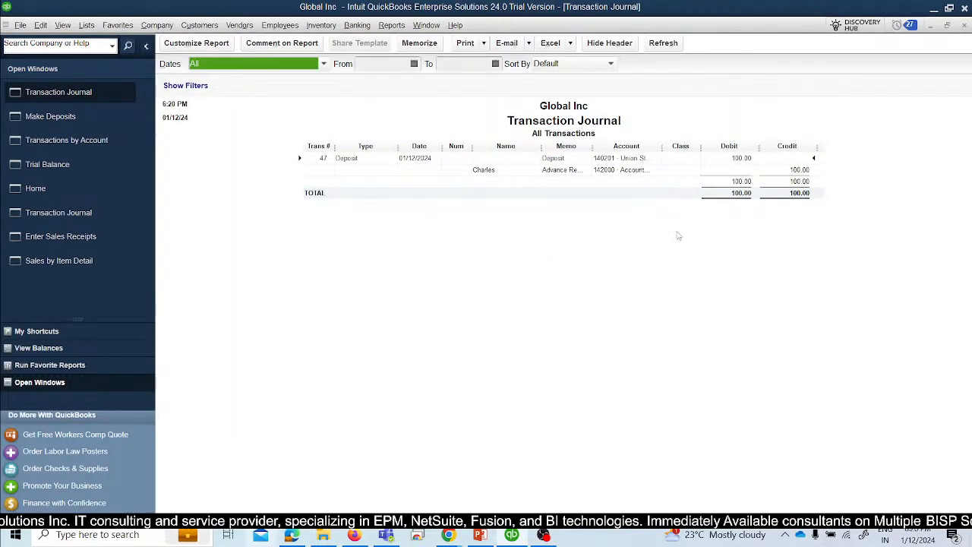
pyautogui.moveTo(700, 148); pyautogui.dragTo(718, 148)
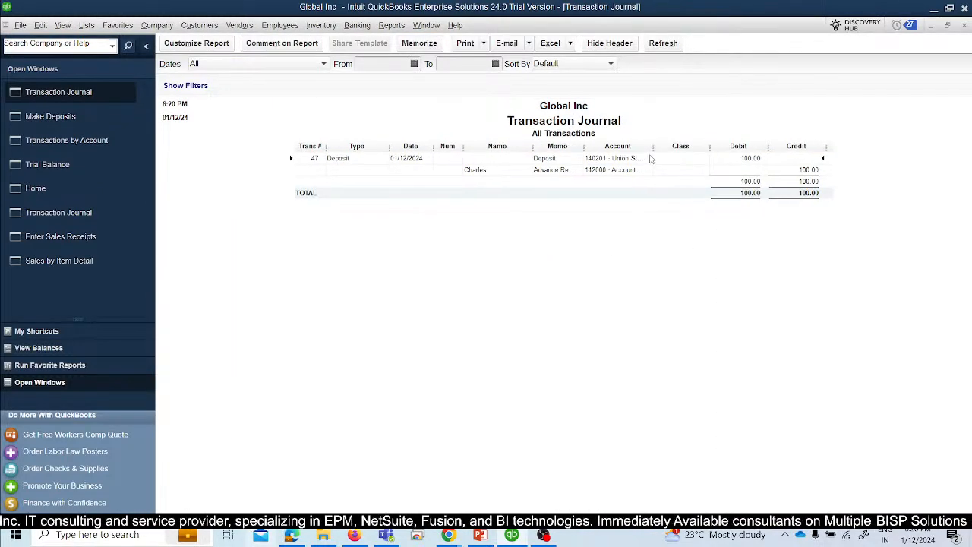
pyautogui.moveTo(653, 148); pyautogui.dragTo(672, 147)
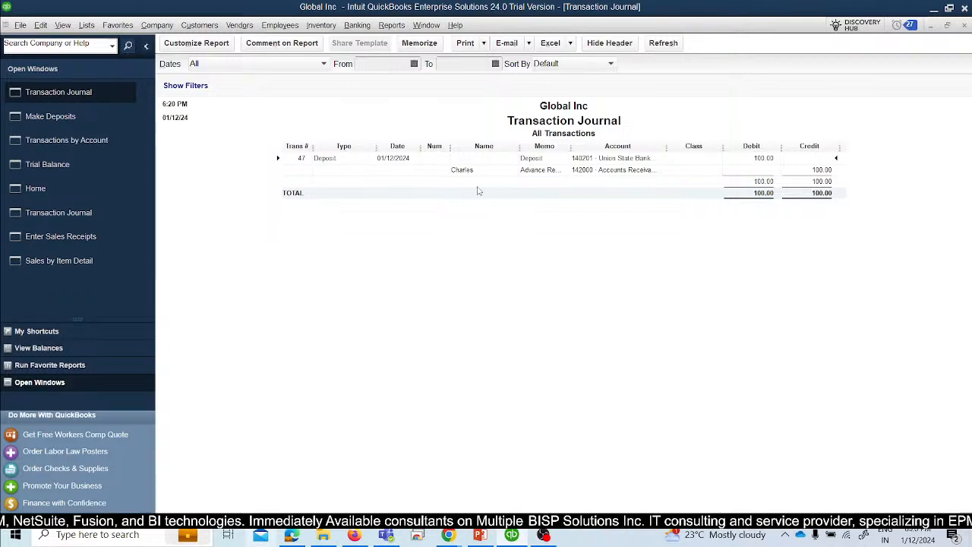
pyautogui.press('Escape')
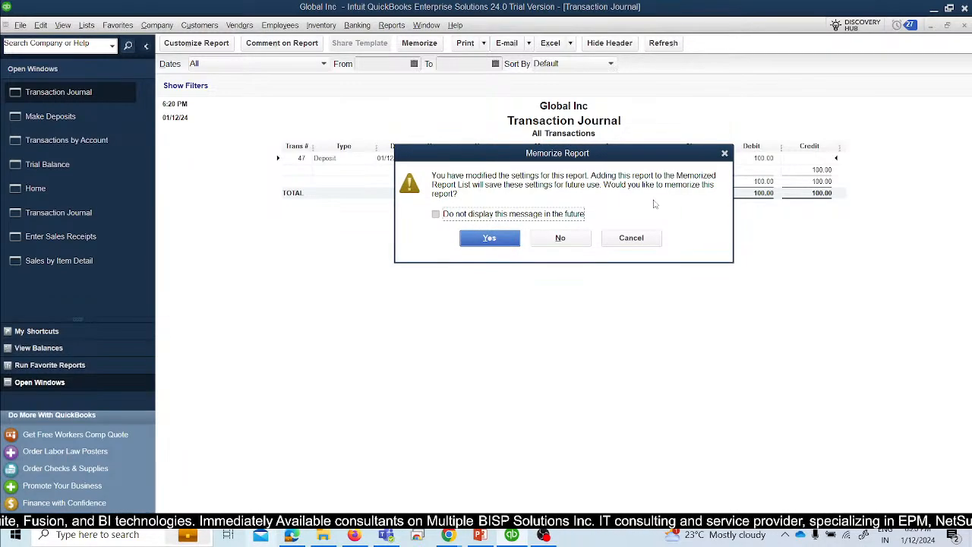
pyautogui.click(560, 237)
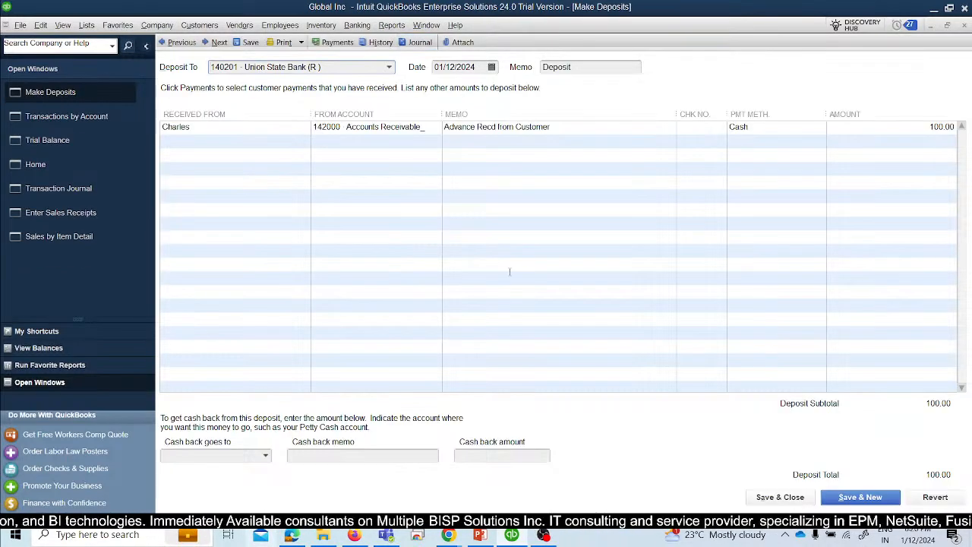
# Return to the Trial Balance by closing the deposit and the bank account's transaction report without memorizing it.
pyautogui.press('Escape')
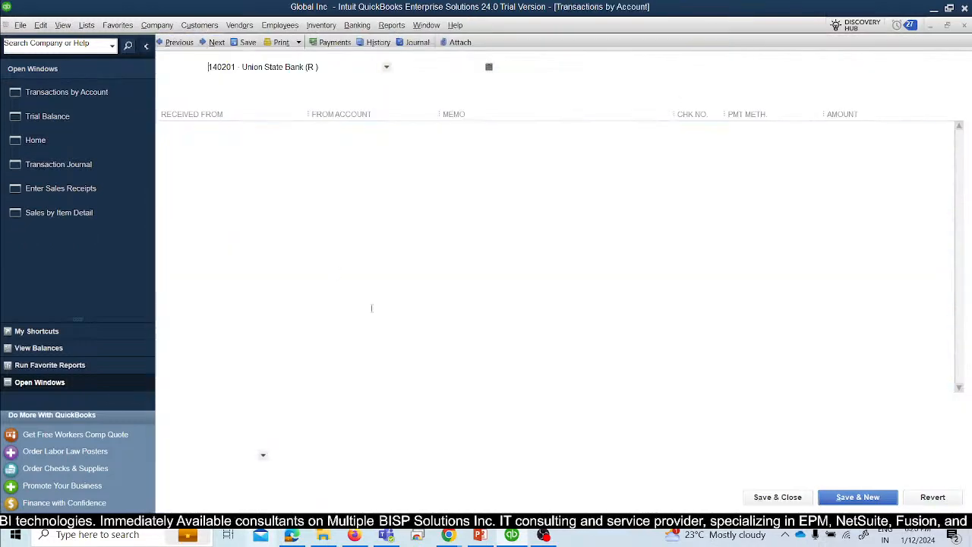
pyautogui.press('Escape')
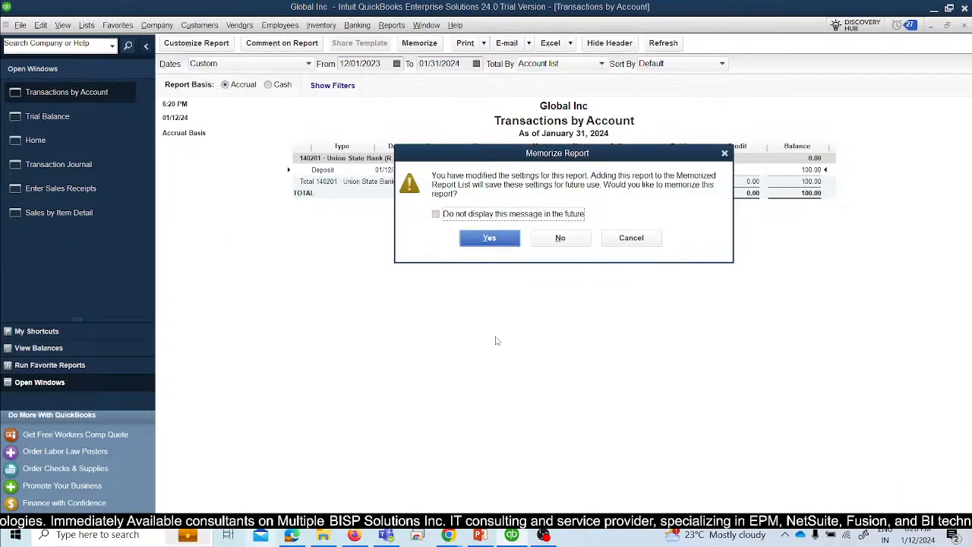
pyautogui.click(560, 237)
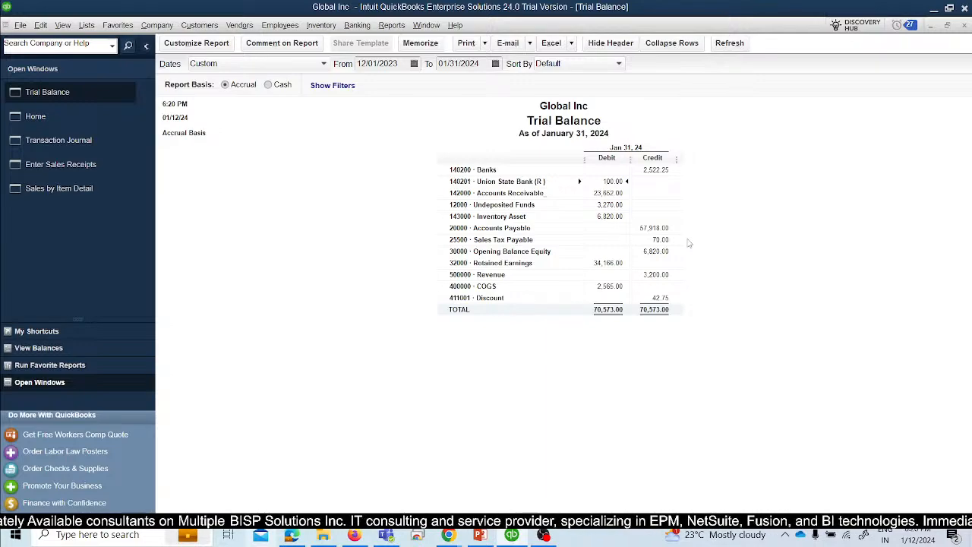
# Review the Accounts Receivable transactions behind the Trial Balance with wider Name and Split columns, and close the report without memorizing it.
pyautogui.doubleClick(613, 193)
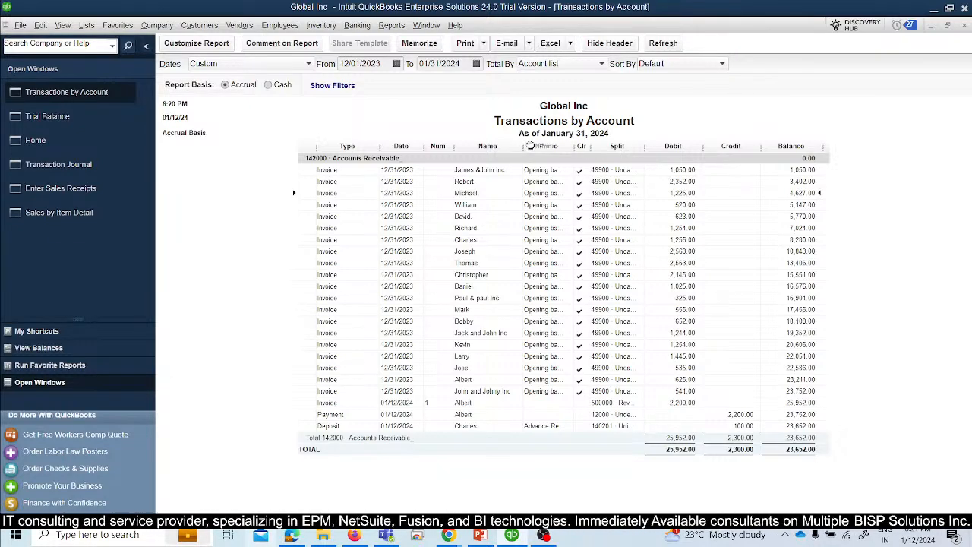
pyautogui.moveTo(548, 150); pyautogui.dragTo(574, 151)
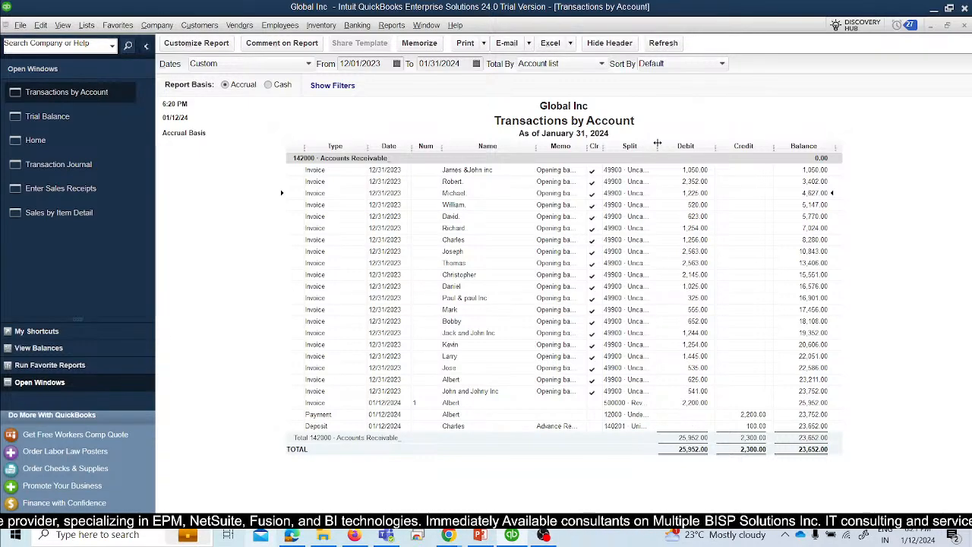
pyautogui.moveTo(675, 145); pyautogui.dragTo(700, 149)
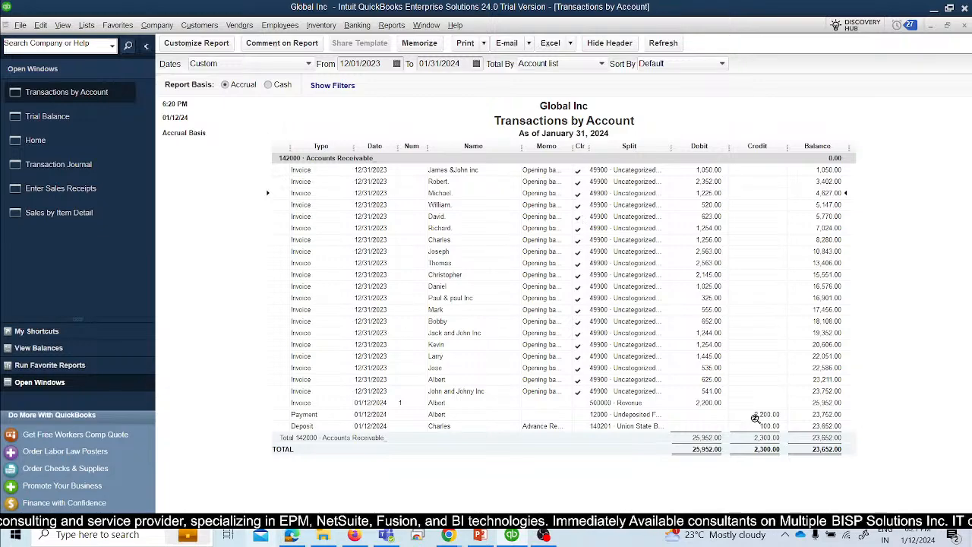
pyautogui.press('Escape')
pyautogui.click(570, 239)
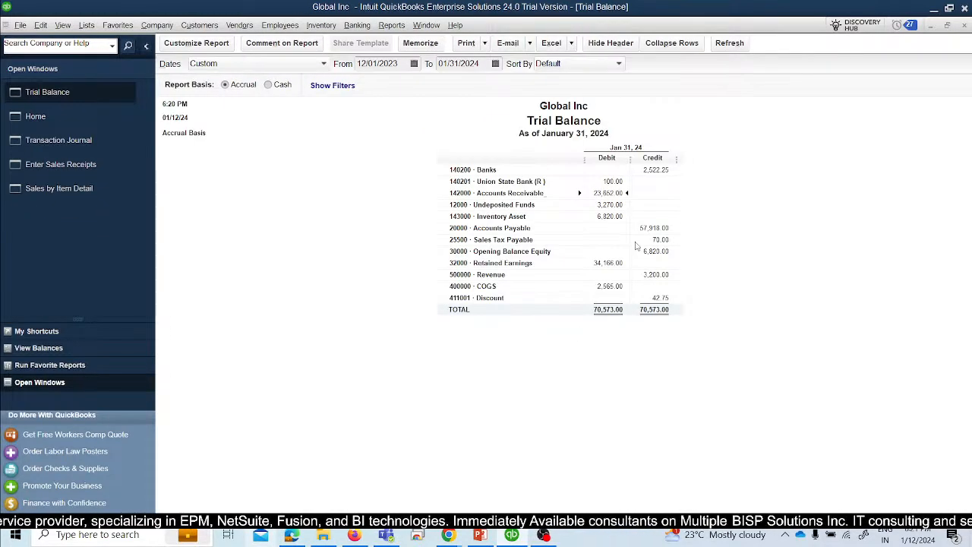
# Review the Revenue transactions behind the Trial Balance with the Debit, Credit and Split columns widened, and close the report without memorizing it.
pyautogui.doubleClick(654, 274)
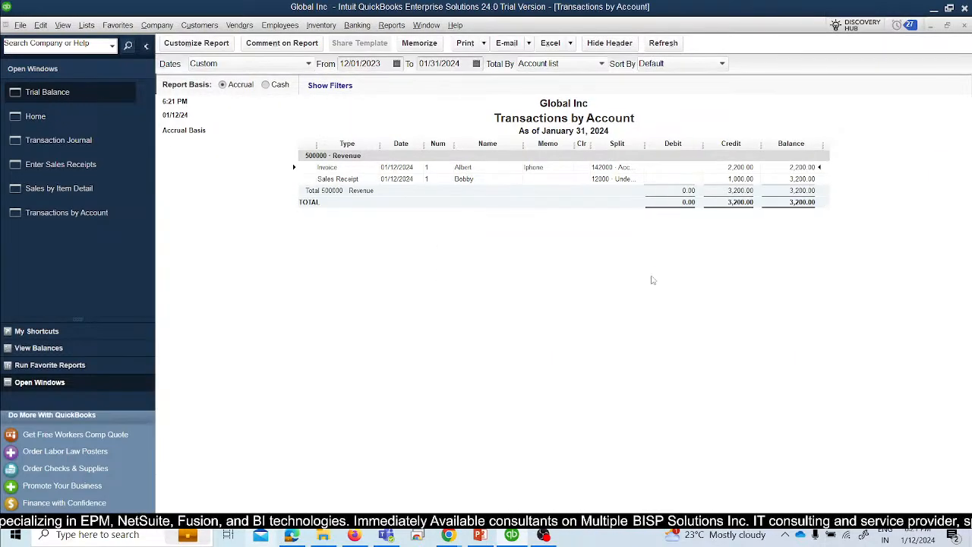
pyautogui.press('Escape')
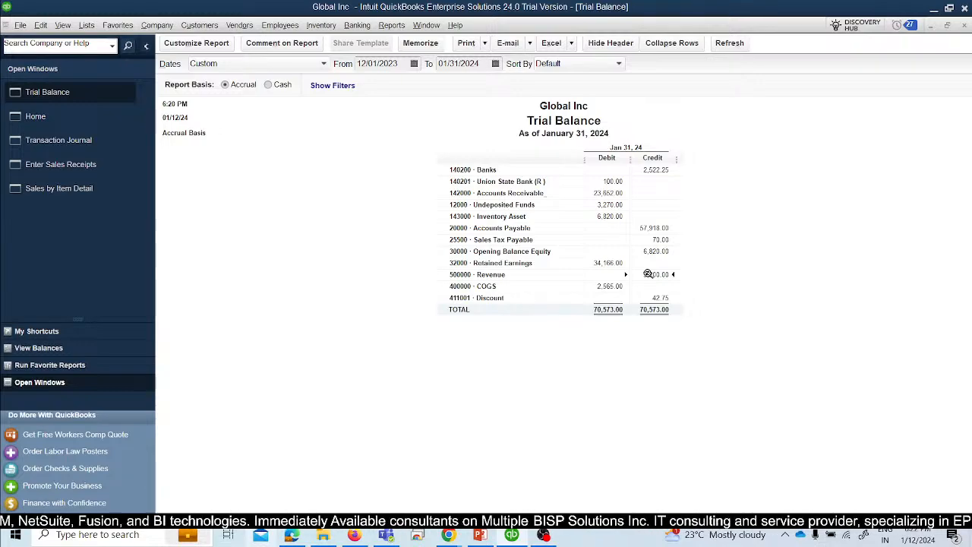
pyautogui.doubleClick(647, 274)
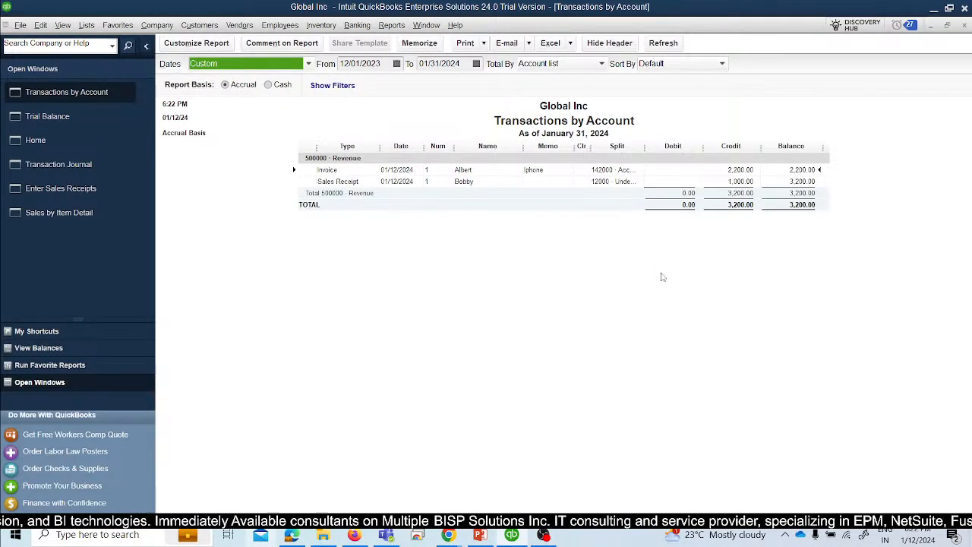
pyautogui.click(645, 148)
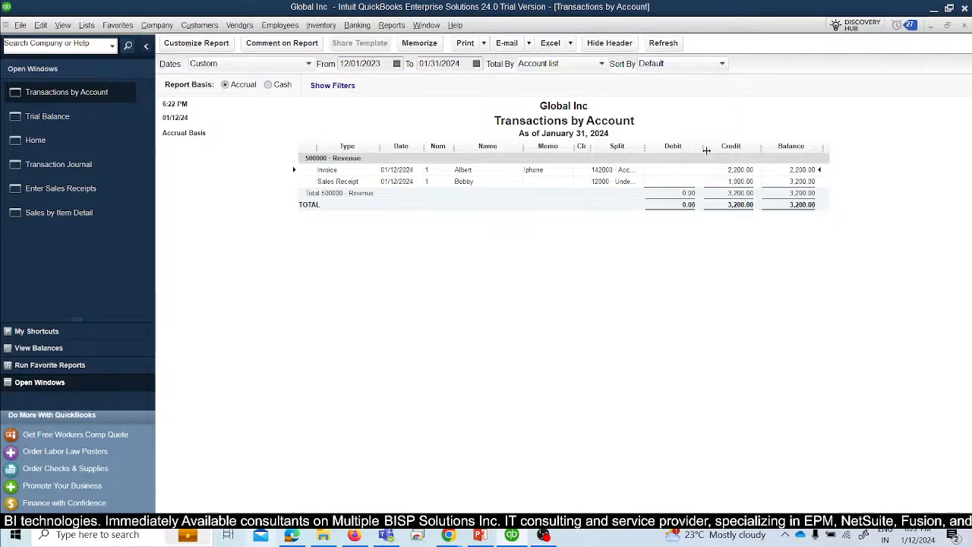
pyautogui.moveTo(707, 147); pyautogui.dragTo(713, 148)
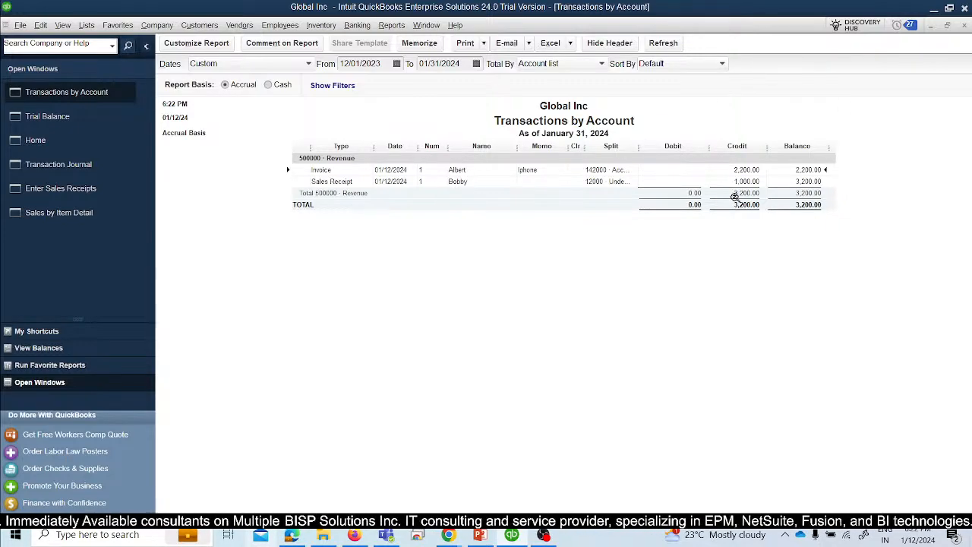
pyautogui.moveTo(767, 147); pyautogui.dragTo(791, 146)
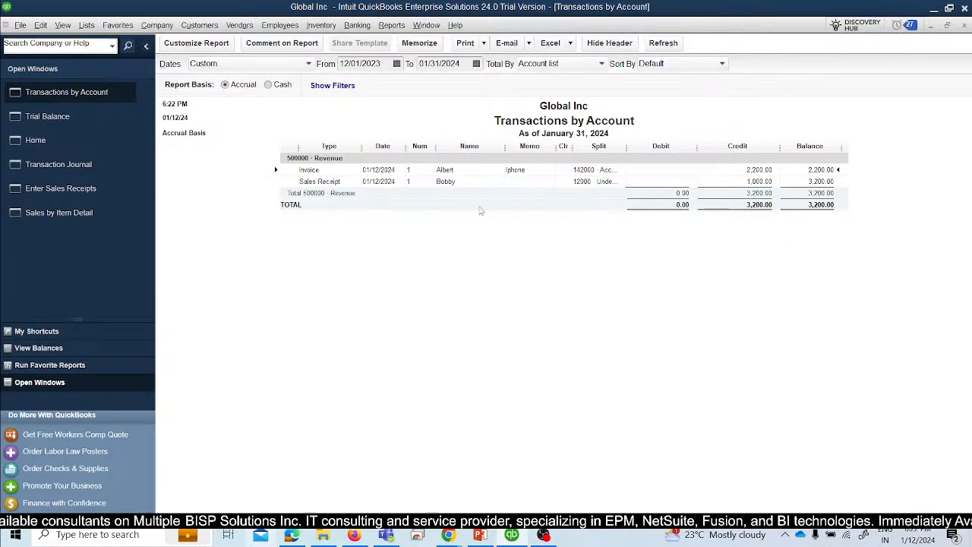
pyautogui.moveTo(651, 145); pyautogui.dragTo(652, 145)
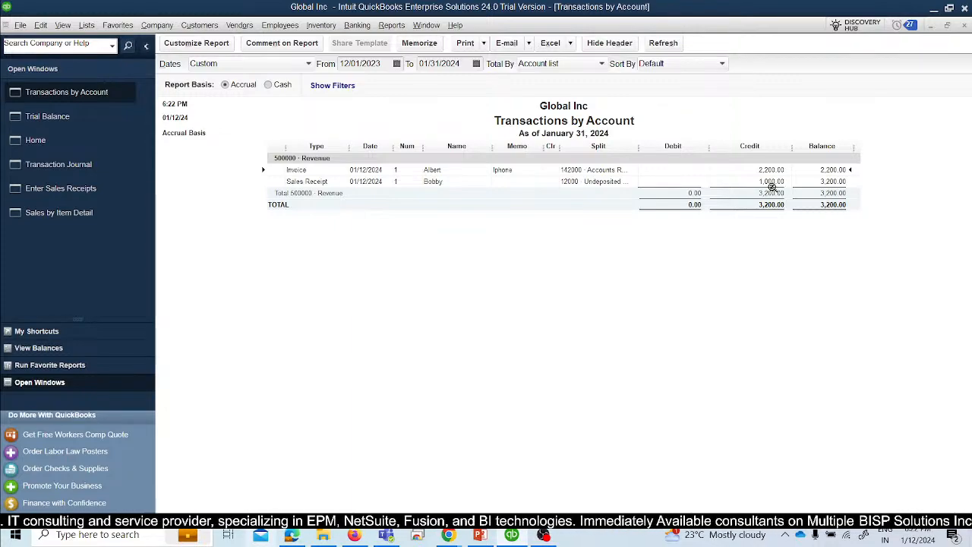
pyautogui.press('Escape')
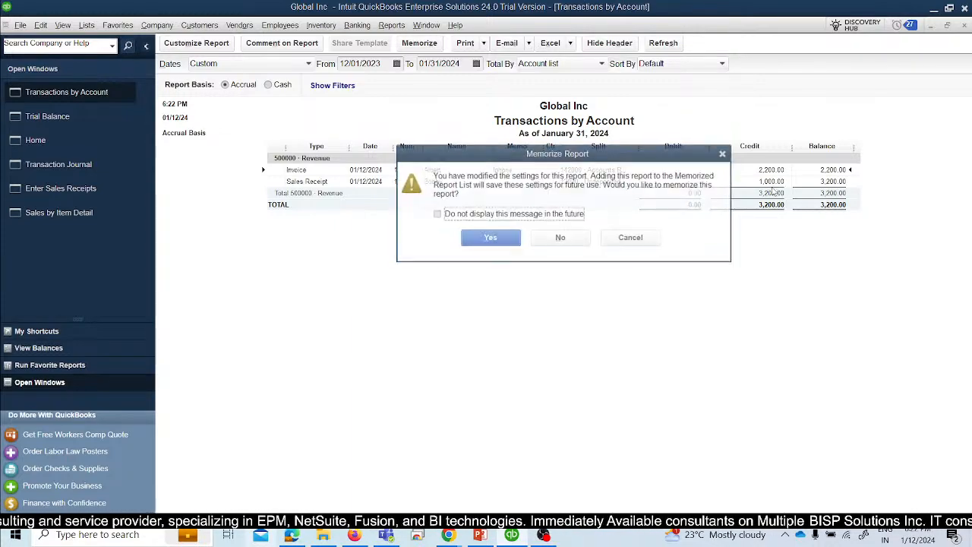
pyautogui.click(562, 239)
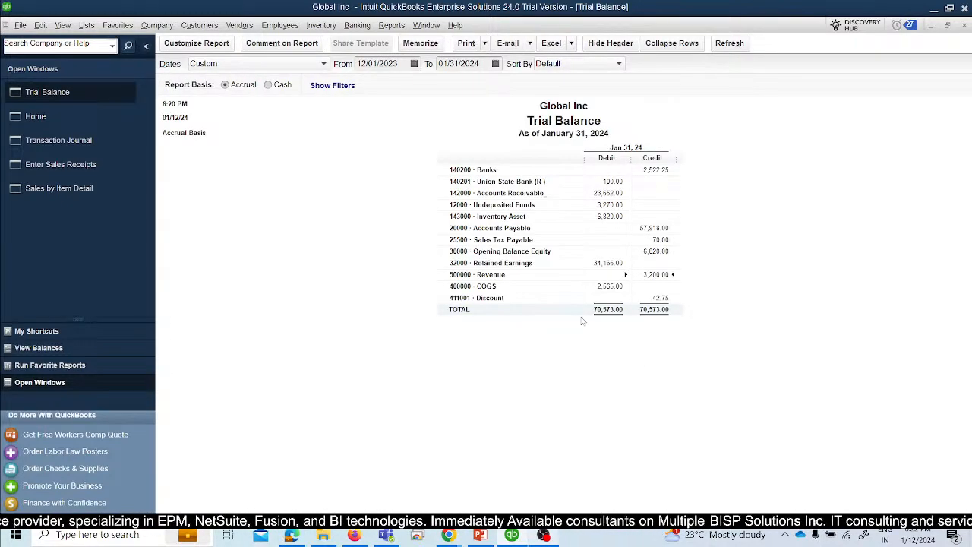
# Review the COGS transactions behind the Trial Balance with a wider Debit column, and close the report without memorizing it.
pyautogui.doubleClick(609, 286)
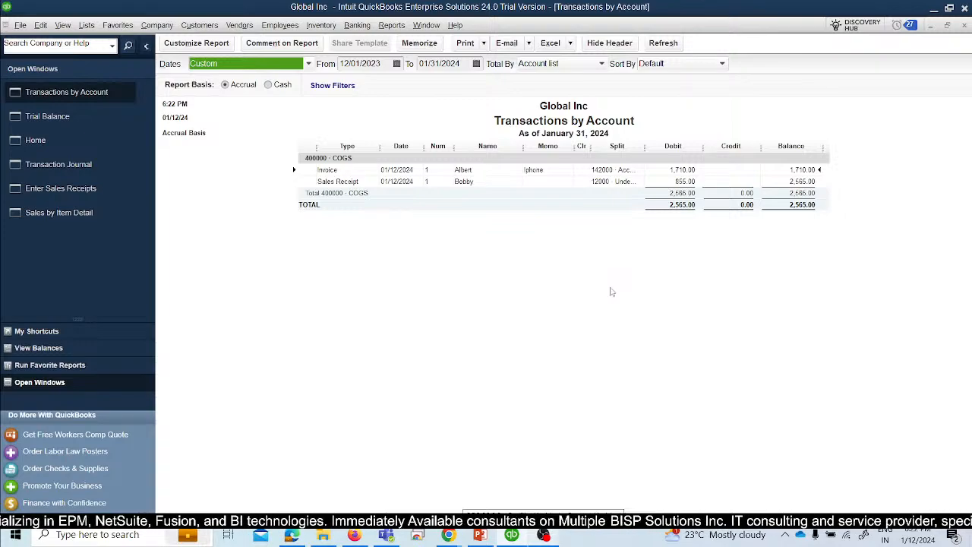
pyautogui.moveTo(702, 147); pyautogui.dragTo(710, 147)
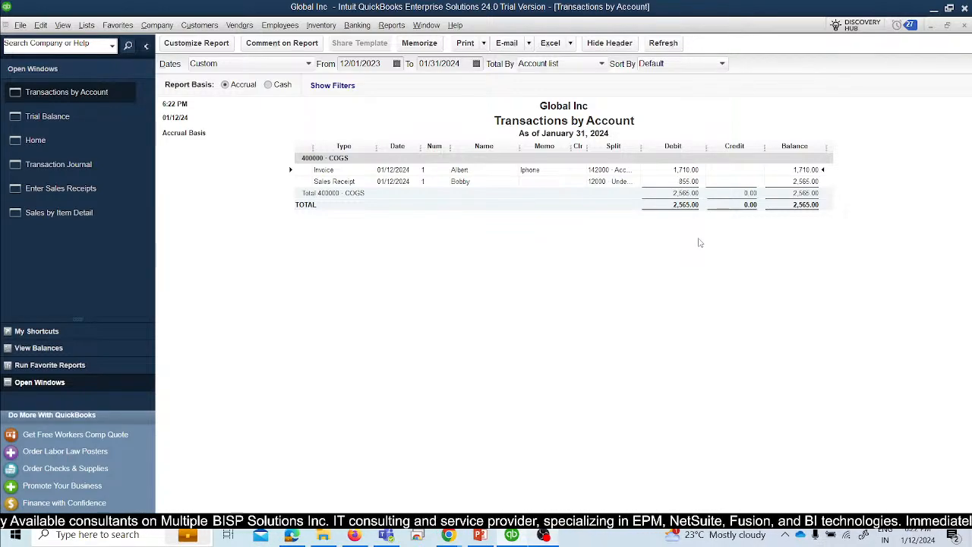
pyautogui.press('Escape')
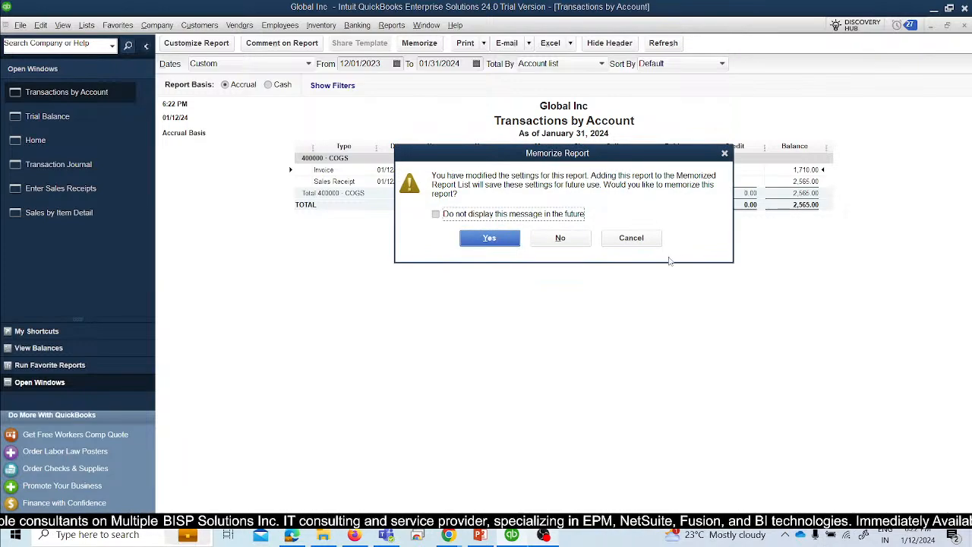
pyautogui.click(579, 241)
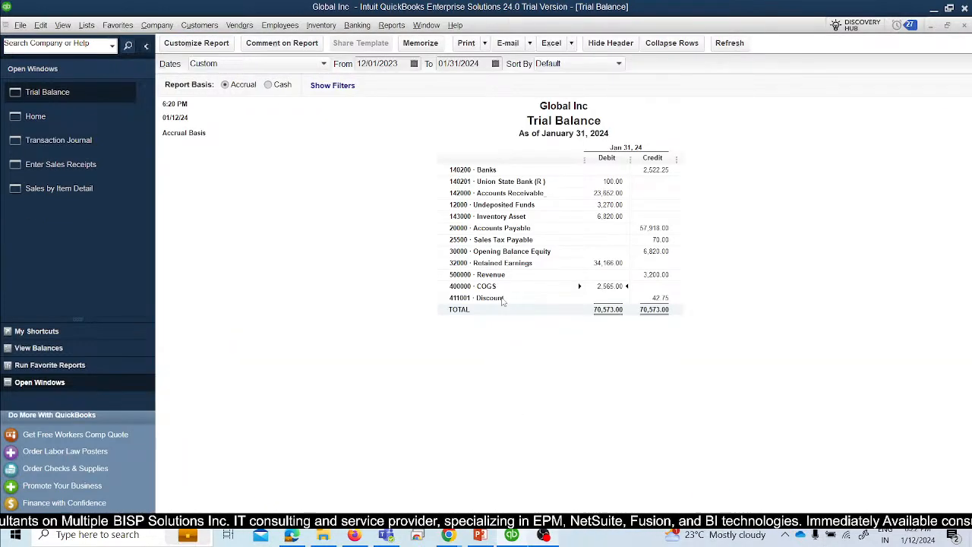
# Review the Inventory Asset and Undeposited Funds transactions behind the Trial Balance, closing each report to return to it.
pyautogui.doubleClick(620, 217)
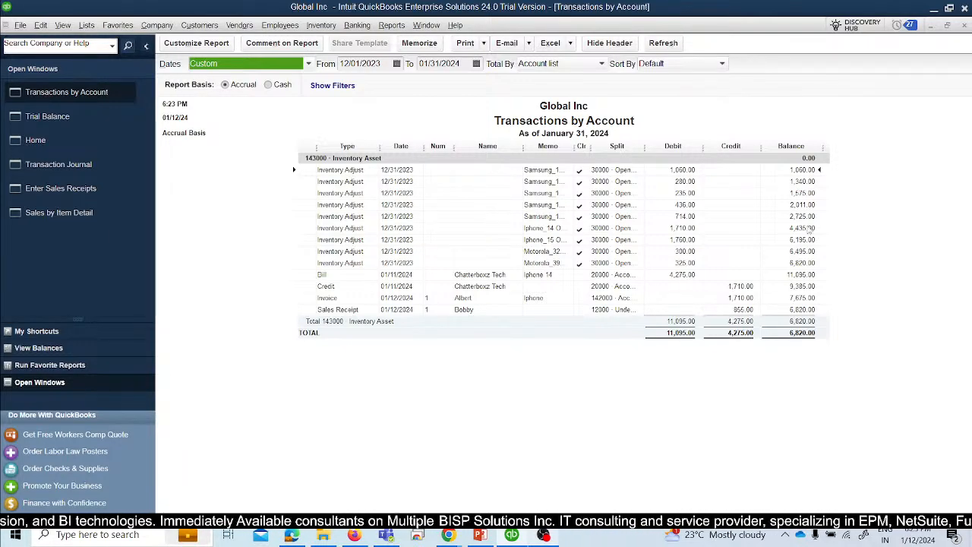
pyautogui.press('Escape')
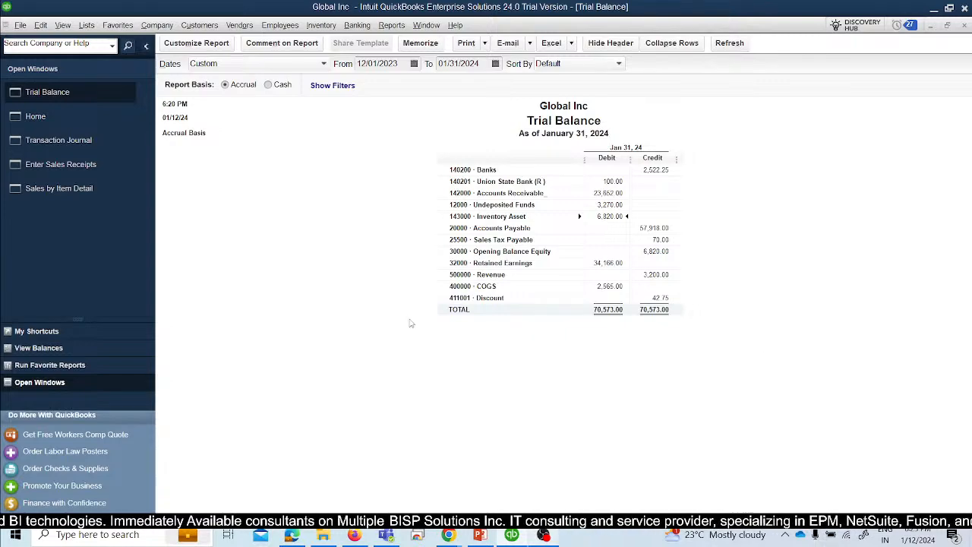
pyautogui.doubleClick(610, 204)
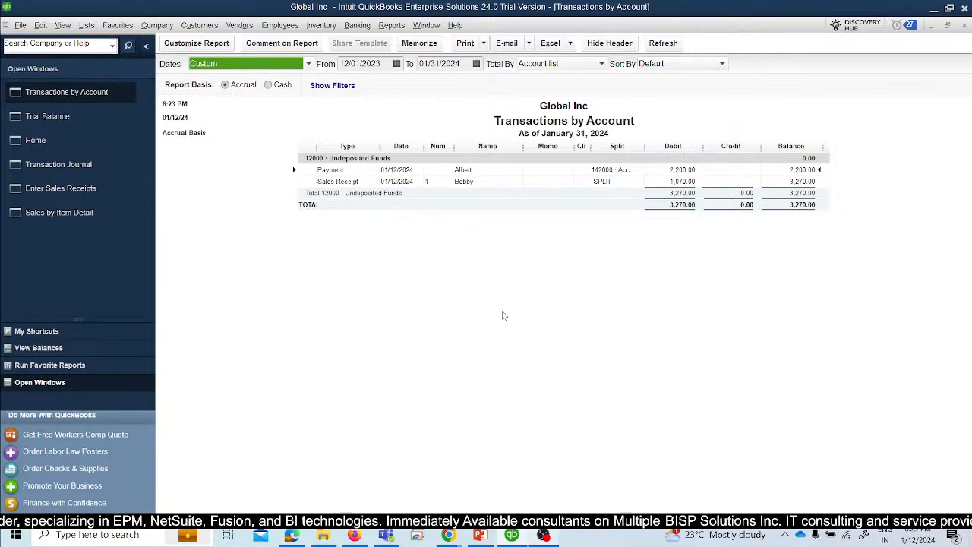
pyautogui.press('Escape')
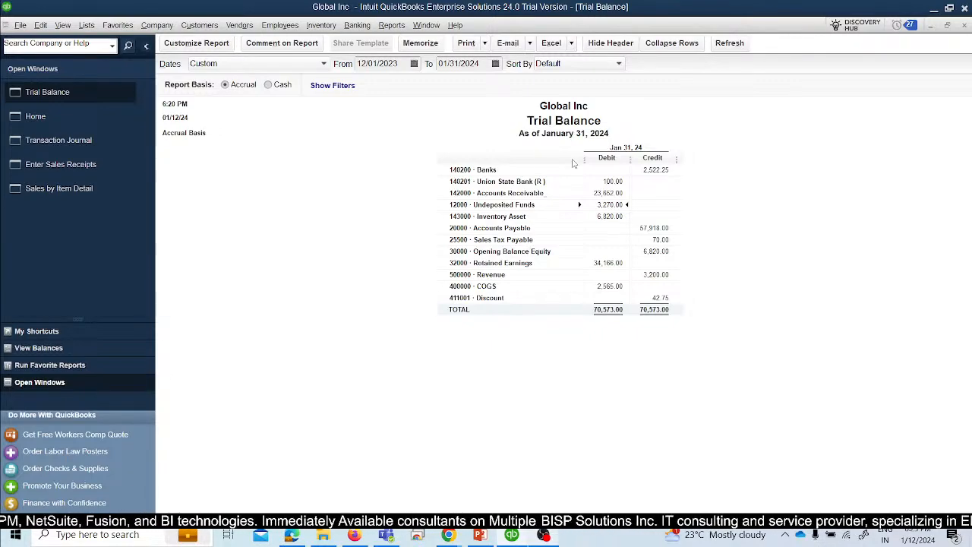
pyautogui.click(392, 26)
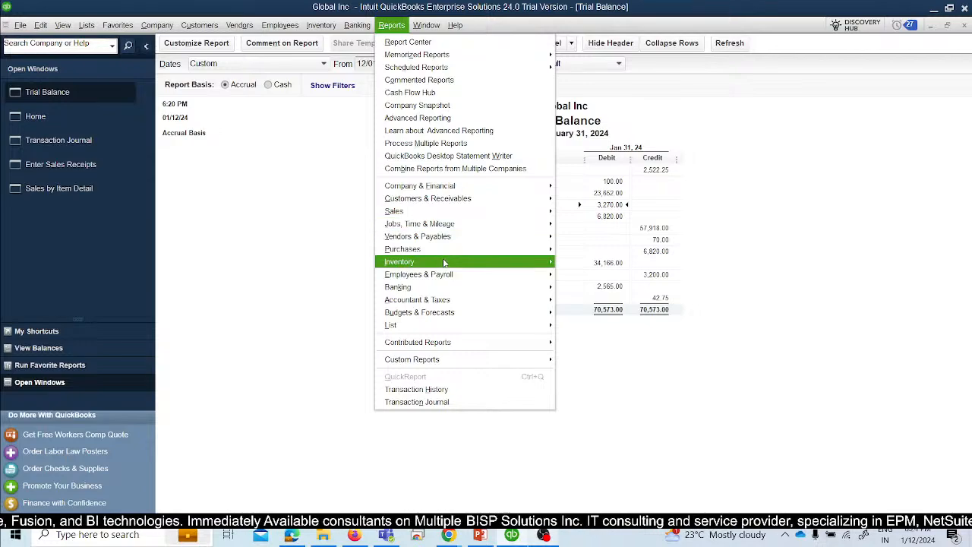
pyautogui.moveTo(444, 262)
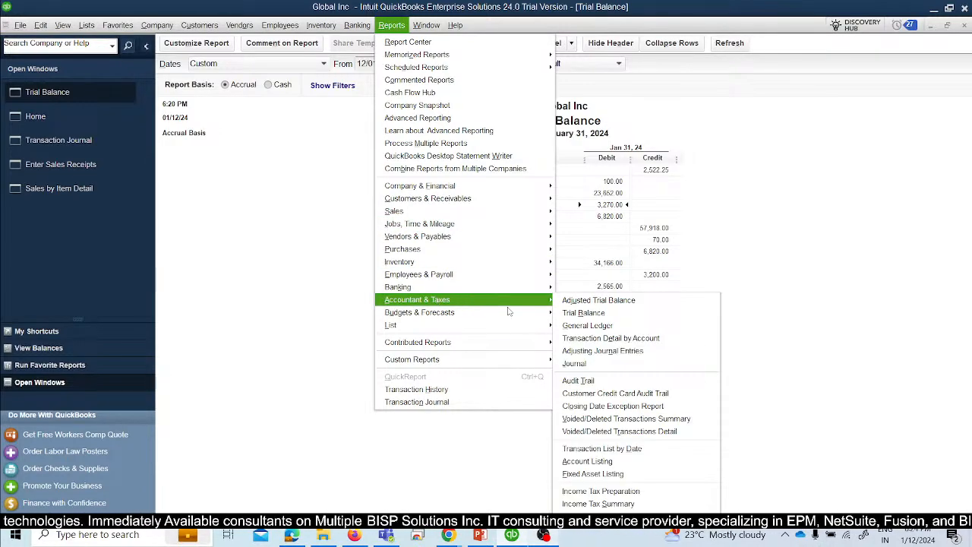
pyautogui.moveTo(510, 312)
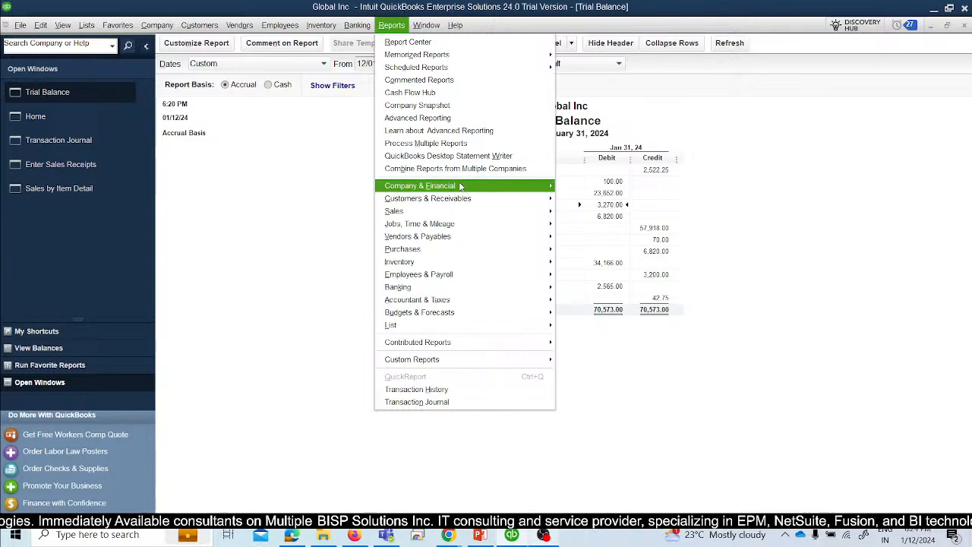
pyautogui.moveTo(460, 186)
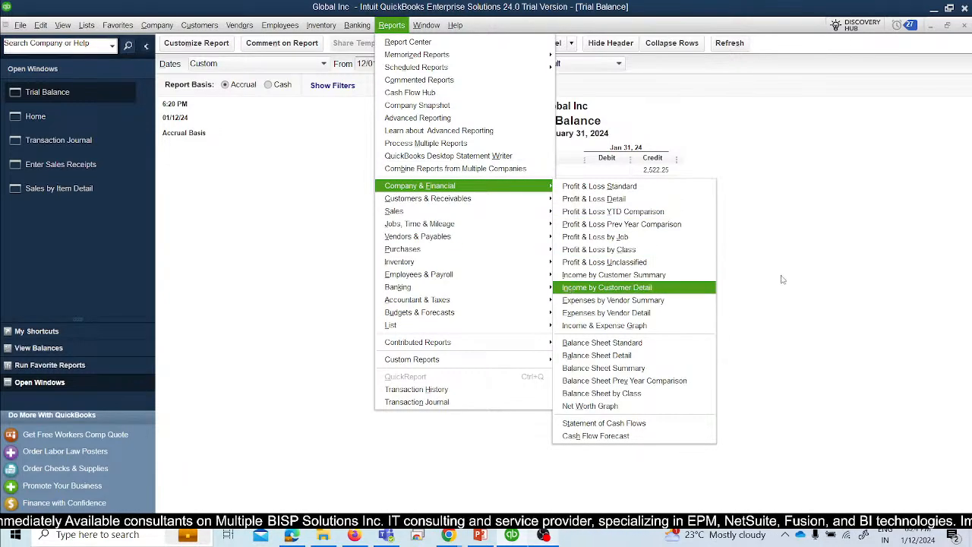
pyautogui.click(830, 273)
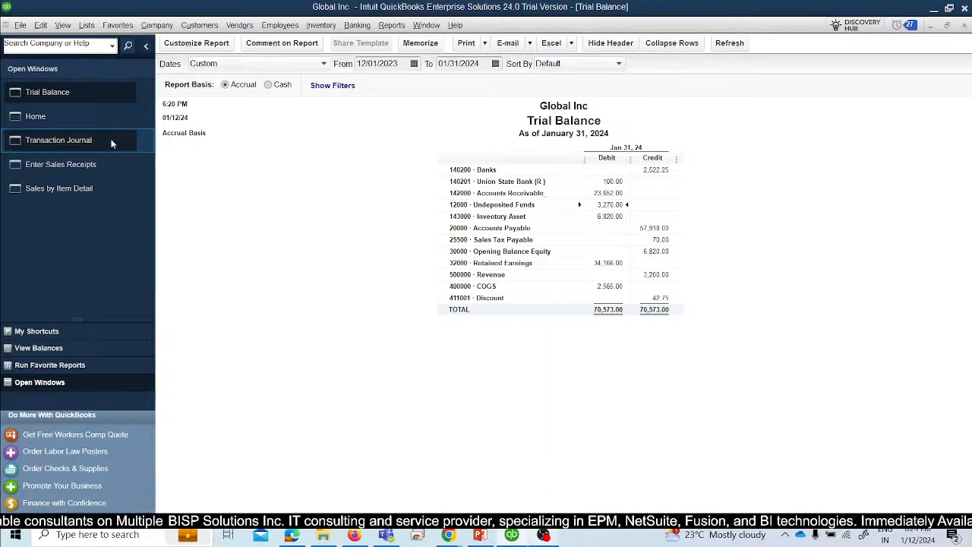
# Return to the Home page and switch to the PowerPoint slide show with the session's topics.
pyautogui.click(75, 108)
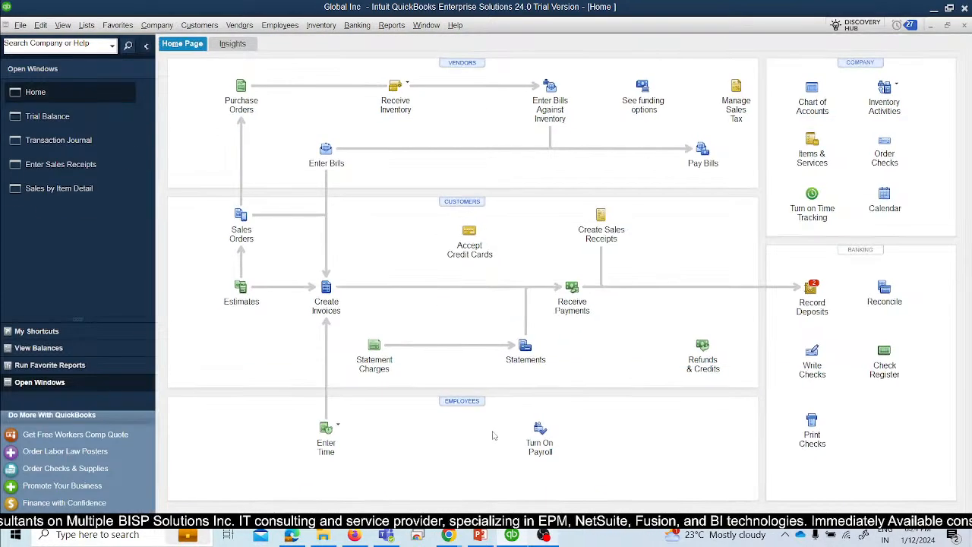
pyautogui.click(488, 539)
pyautogui.click(487, 539)
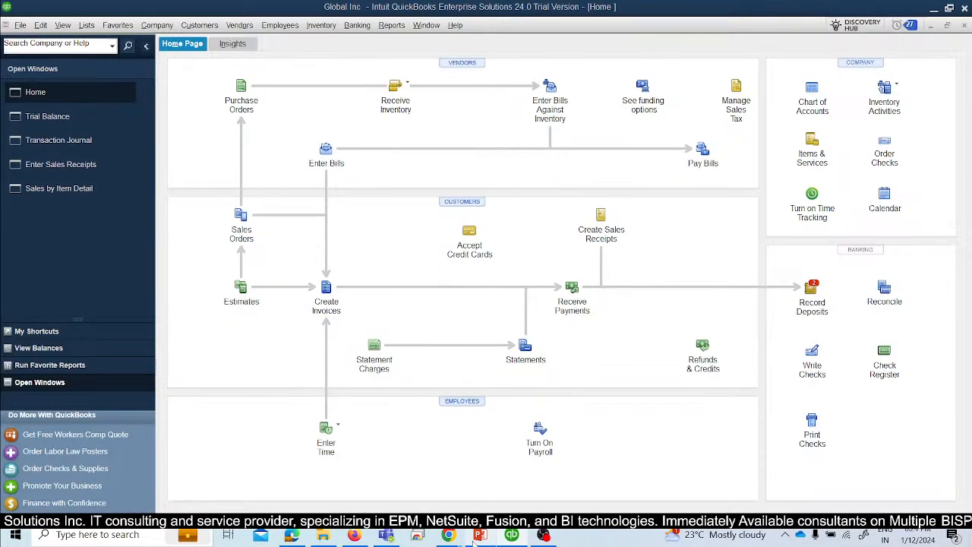
pyautogui.click(477, 537)
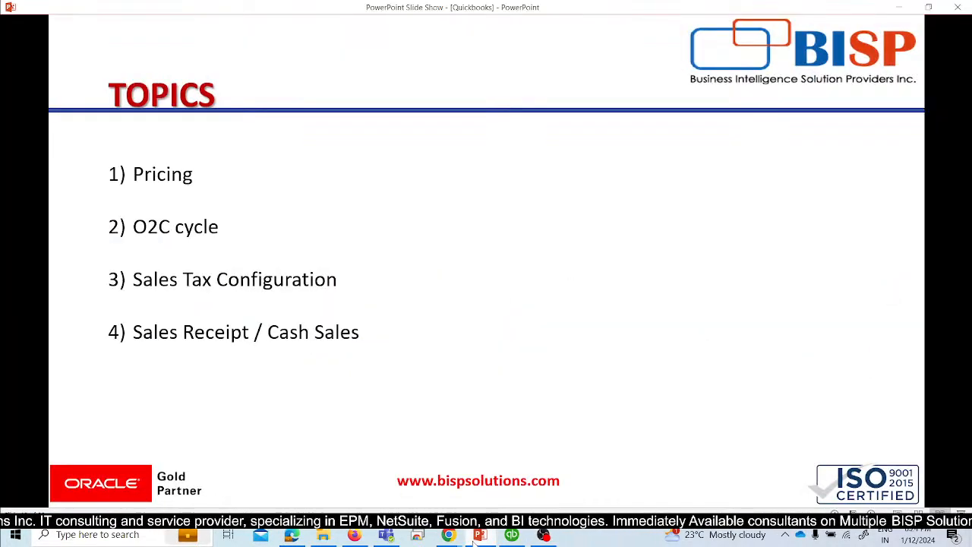